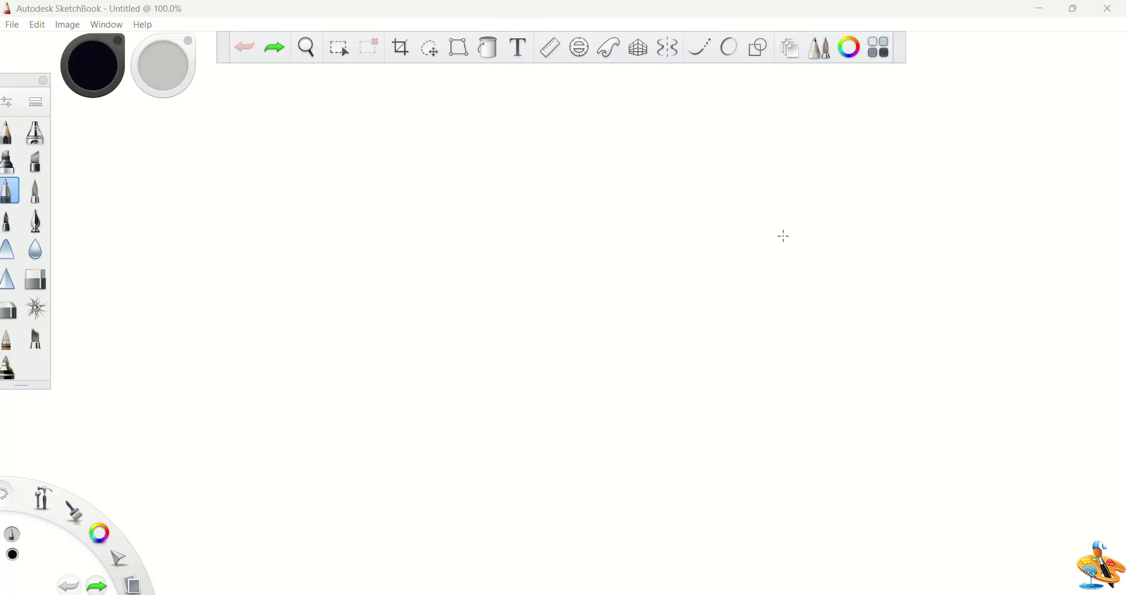
Sketch the house's left roof slope with a curled eave, a short side wall and a horizontal base line
mouse_move(836, 115)
left_mouse_down()
mouse_move(795, 209)
mouse_move(757, 253)
left_mouse_up()
key("ctrl+z")
mouse_move(819, 153)
left_mouse_down()
mouse_move(778, 225)
mouse_move(735, 266)
mouse_move(747, 254)
mouse_move(739, 284)
mouse_move(760, 273)
mouse_move(754, 315)
mouse_move(905, 318)
mouse_move(920, 272)
left_mouse_up()
key("ctrl+z")
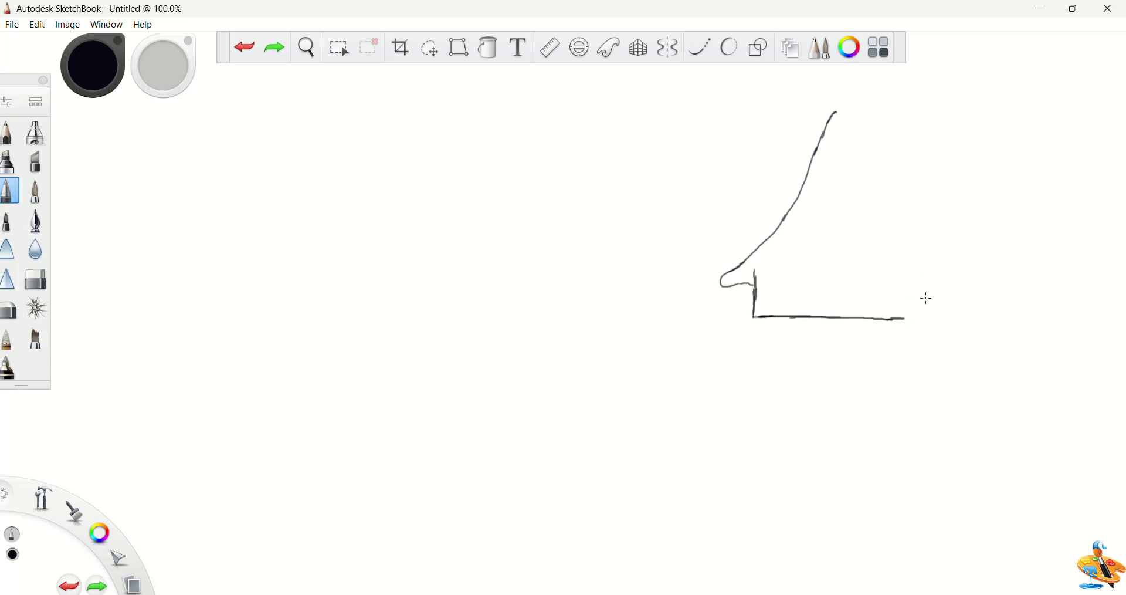
left_click_drag(907, 320, 898, 284)
key("ctrl+z")
Draw the right roof slope from the rounded peak down to a low point, continuing up its wavy outer edge
mouse_move(837, 112)
left_mouse_down()
mouse_move(863, 123)
mouse_move(936, 314)
mouse_move(1002, 400)
mouse_move(1022, 402)
mouse_move(1089, 333)
mouse_move(1041, 274)
left_mouse_up()
mouse_move(963, 256)
left_mouse_down()
mouse_move(1024, 300)
mouse_move(991, 275)
mouse_move(1040, 295)
left_mouse_up()
key("ctrl+z")
key("ctrl+z")
Draw the turret body above the right roof with two tapering sides and a curved bottom
left_click_drag(1030, 197, 1012, 284)
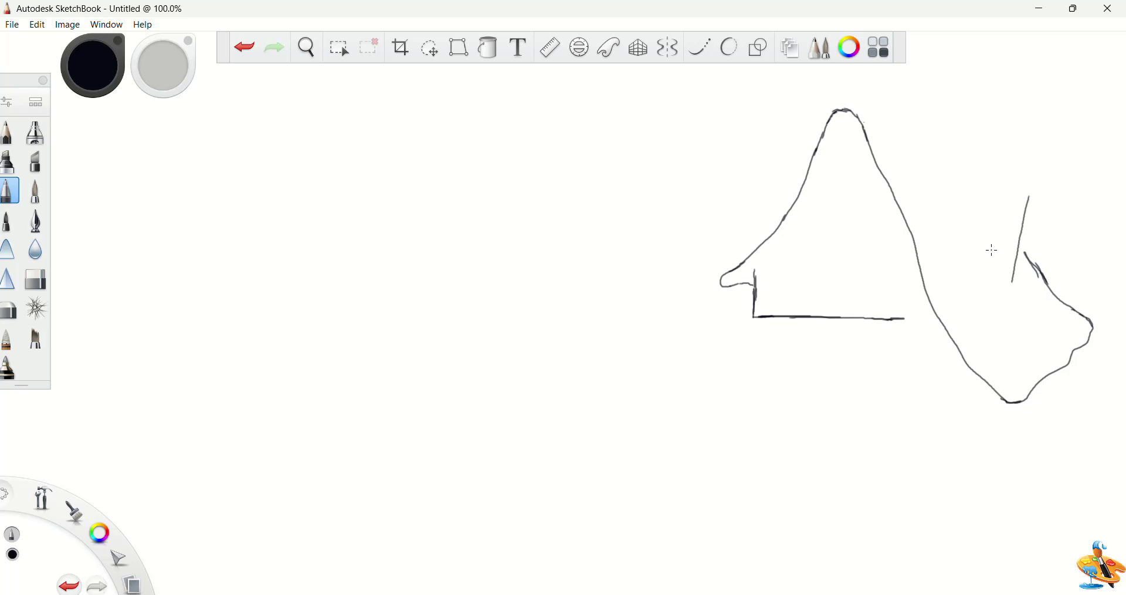
mouse_move(951, 189)
left_mouse_down()
mouse_move(956, 258)
mouse_move(996, 302)
mouse_move(1013, 286)
left_mouse_up()
key("ctrl+z")
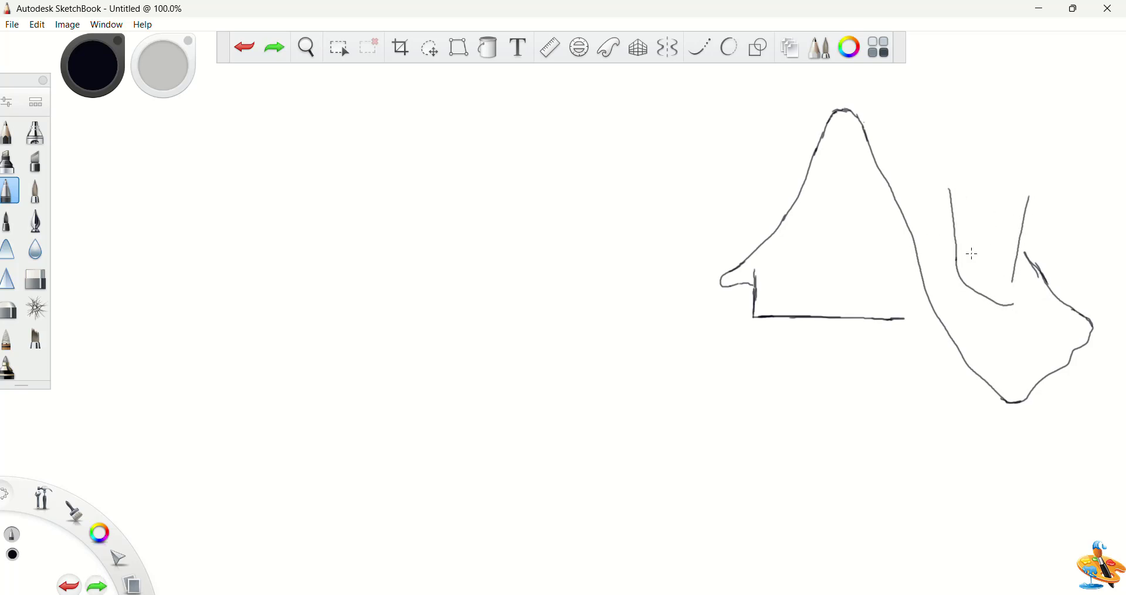
mouse_move(956, 247)
left_mouse_down()
mouse_move(973, 276)
mouse_move(1013, 287)
left_mouse_up()
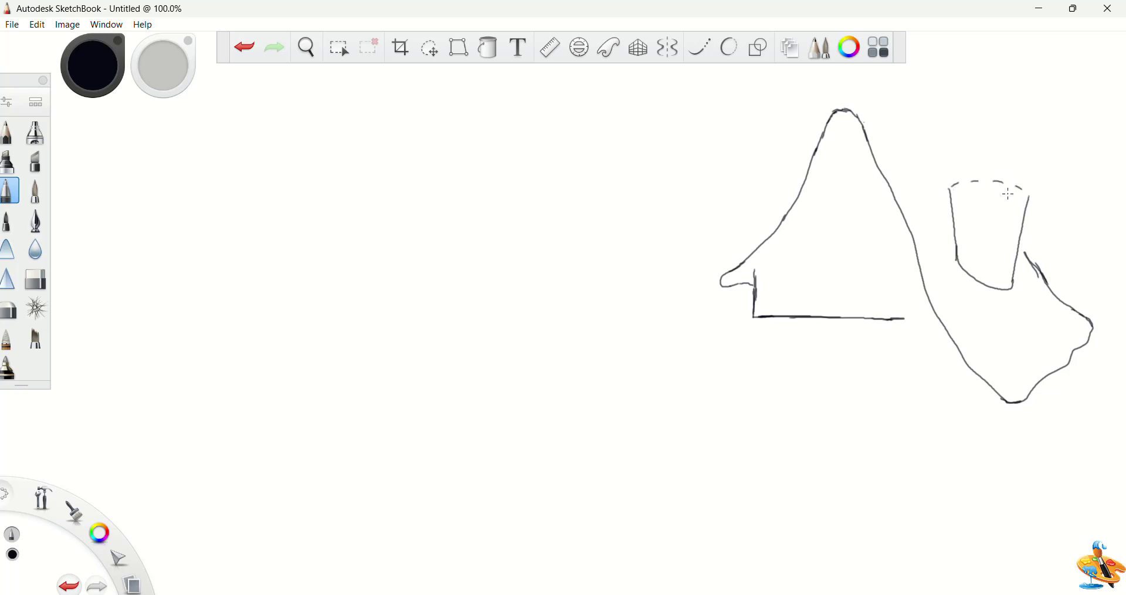
Add a pointed conical roof to the turret, with a scalloped underside and short shading strokes
mouse_move(938, 187)
left_mouse_down()
mouse_move(970, 171)
mouse_move(1043, 174)
left_mouse_up()
mouse_move(936, 186)
left_mouse_down()
mouse_move(933, 171)
mouse_move(1004, 93)
mouse_move(1026, 175)
left_mouse_up()
mouse_move(941, 170)
left_mouse_down()
mouse_move(996, 153)
mouse_move(1022, 170)
left_mouse_up()
left_click_drag(998, 100, 1005, 117)
mouse_move(1003, 121)
left_mouse_down()
mouse_move(1020, 152)
mouse_move(1013, 186)
mouse_move(1038, 186)
mouse_move(1025, 197)
mouse_move(998, 175)
mouse_move(1023, 191)
mouse_move(993, 187)
left_mouse_up()
mouse_move(978, 169)
left_mouse_down()
mouse_move(981, 181)
mouse_move(965, 187)
left_mouse_up()
Draw small wall stones and an arched window with panes and a stone surround on the turret
left_click_drag(954, 178, 964, 229)
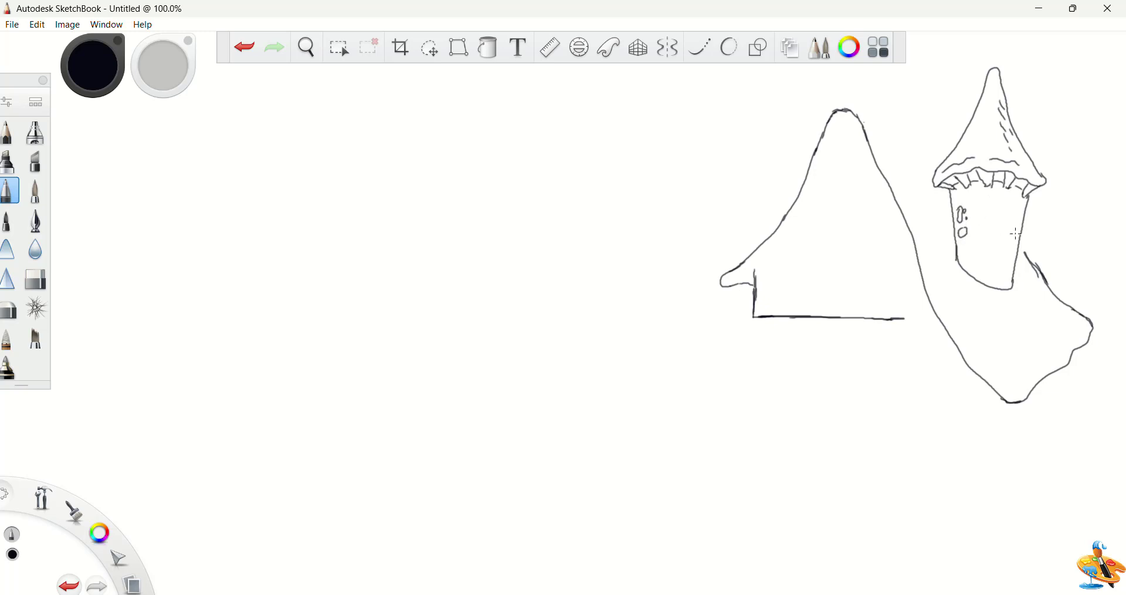
mouse_move(1008, 275)
left_mouse_down()
mouse_move(993, 259)
mouse_move(1011, 268)
mouse_move(996, 254)
mouse_move(998, 226)
mouse_move(1013, 223)
mouse_move(1014, 241)
mouse_move(1000, 216)
mouse_move(992, 247)
mouse_move(1015, 222)
left_mouse_up()
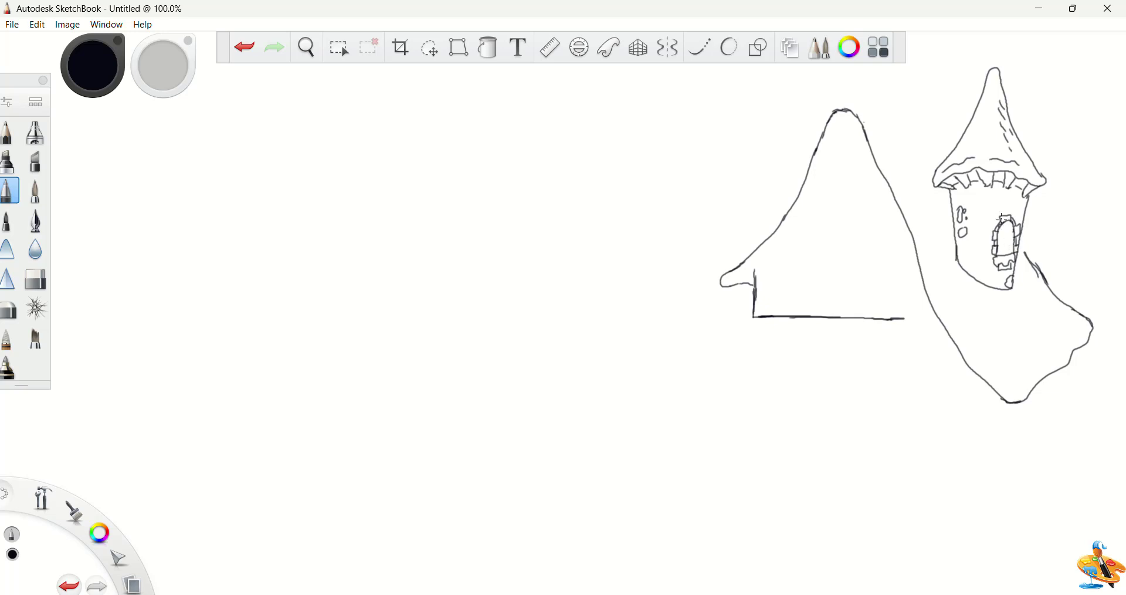
left_click_drag(1002, 218, 1008, 246)
Draw a two-sided chimney shaft between the roof peak and turret, and join them with a ridge line
mouse_move(843, 110)
left_mouse_down()
mouse_move(924, 144)
mouse_move(891, 74)
left_mouse_up()
mouse_move(929, 143)
left_mouse_down()
mouse_move(916, 69)
mouse_move(907, 136)
left_mouse_up()
left_click_drag(893, 76, 910, 72)
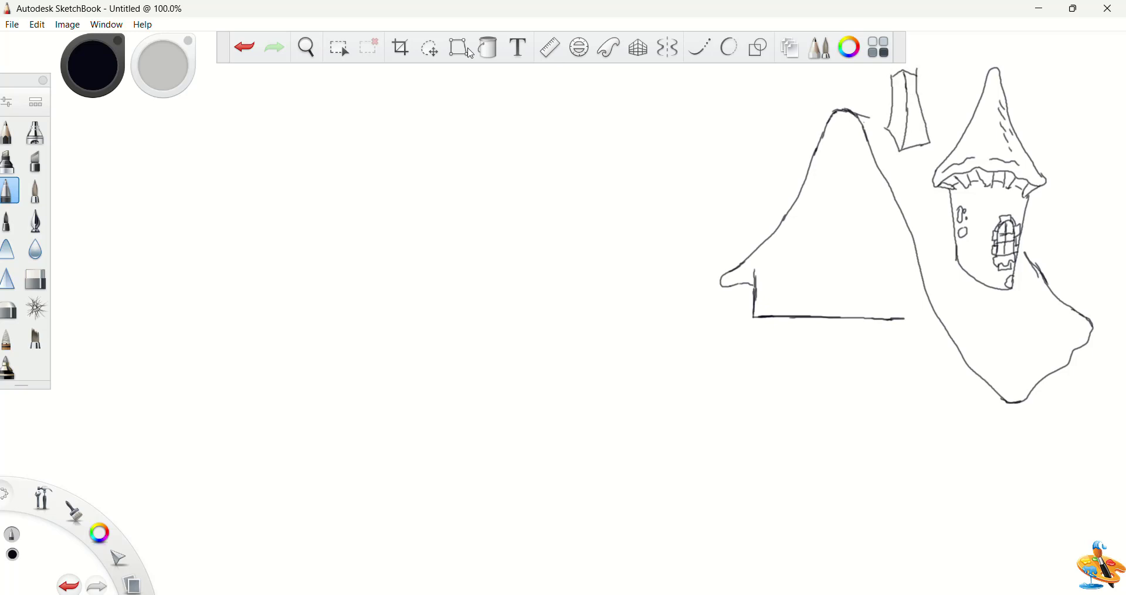
left_click(306, 46)
scroll(369, 119, "down", 2)
left_click_drag(370, 121, 73, 201)
scroll(302, 232, "up", 2)
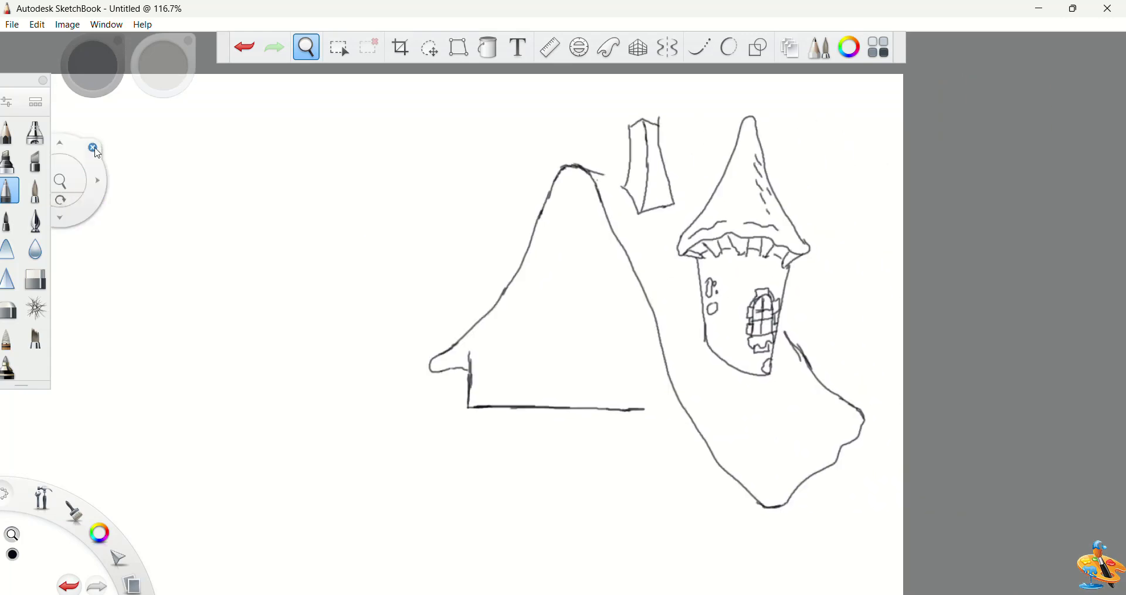
left_click(98, 153)
left_click_drag(590, 172, 721, 186)
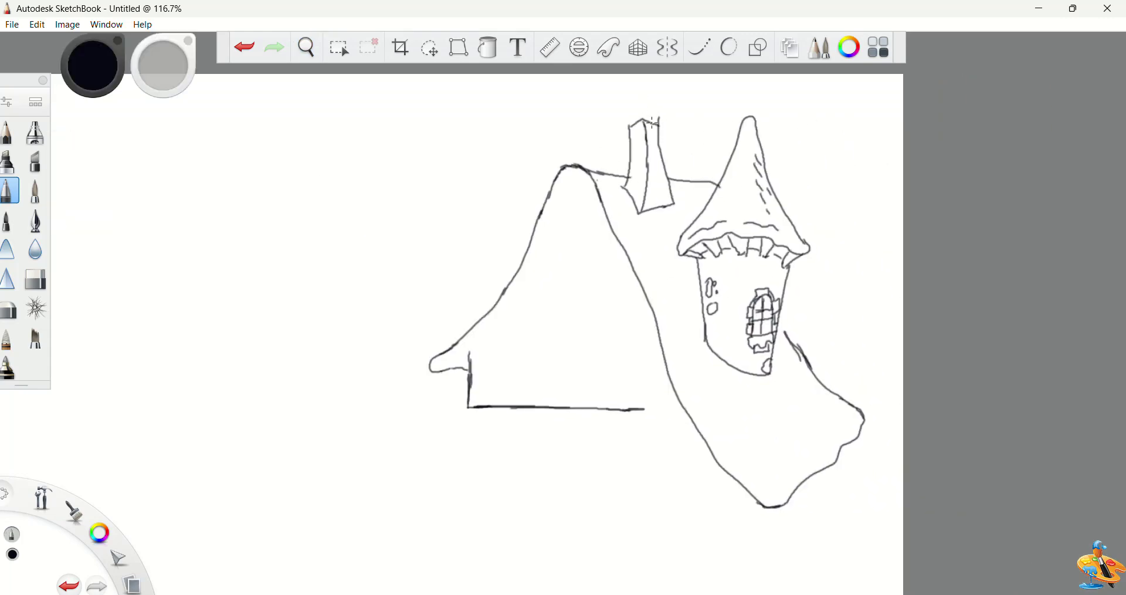
Draw a layered, snow-topped cap on the chimney
mouse_move(644, 114)
left_mouse_down()
mouse_move(621, 126)
mouse_move(669, 124)
left_mouse_up()
key("ctrl+z")
key("ctrl+z")
left_click(36, 278)
left_click(9, 190)
mouse_move(644, 111)
left_mouse_down()
mouse_move(667, 128)
mouse_move(618, 125)
mouse_move(640, 108)
mouse_move(615, 123)
mouse_move(619, 99)
mouse_move(614, 117)
mouse_move(645, 104)
mouse_move(676, 116)
mouse_move(679, 104)
mouse_move(644, 92)
left_mouse_up()
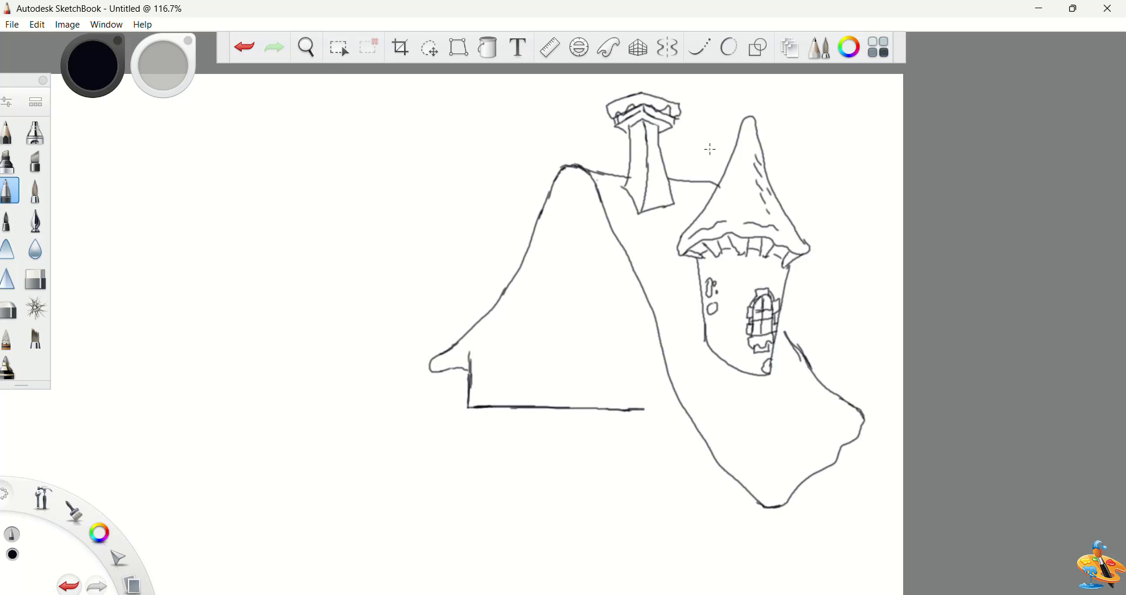
Top the turret's roof with a weather vane made of an arrow and a star
mouse_move(751, 118)
left_mouse_down()
mouse_move(750, 91)
mouse_move(773, 98)
mouse_move(743, 108)
left_mouse_up()
left_click_drag(727, 115, 742, 110)
Hatch the main roof beside and below the turret, under the chimney and along the slope near the peak
left_click_drag(684, 319, 687, 343)
left_click_drag(694, 346, 707, 373)
left_click_drag(711, 369, 718, 393)
mouse_move(686, 205)
left_mouse_down()
mouse_move(645, 218)
mouse_move(657, 219)
left_mouse_up()
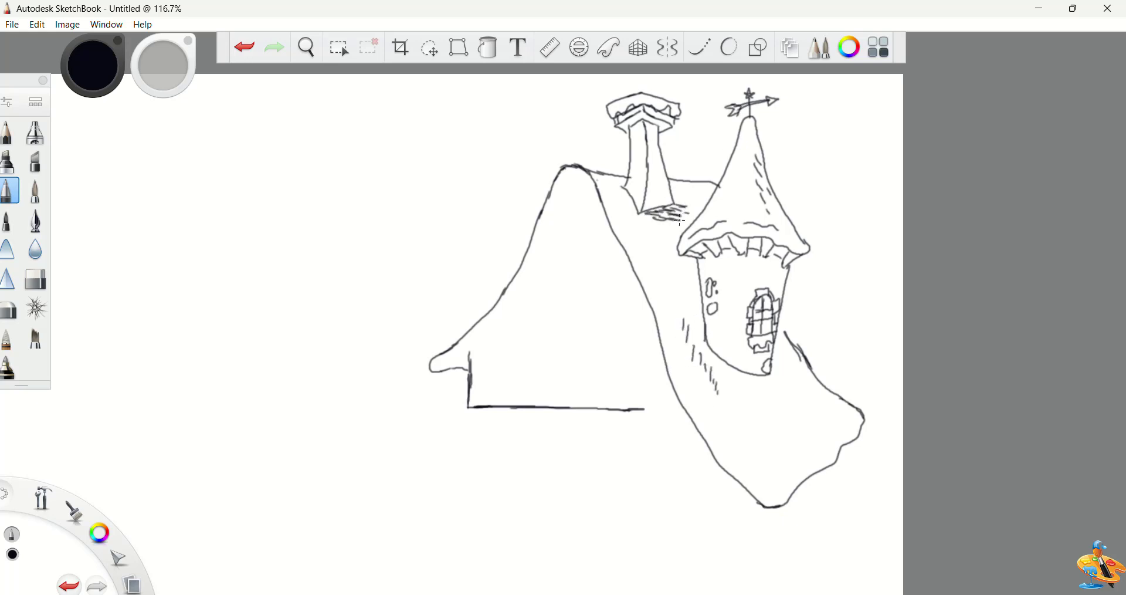
left_click_drag(599, 183, 650, 257)
left_click_drag(777, 370, 804, 377)
mouse_move(775, 374)
left_mouse_down()
mouse_move(802, 381)
mouse_move(765, 375)
left_mouse_up()
left_click_drag(795, 394, 736, 376)
Draw an inner contour with short hatching along the right roof's lower edge and touch up the left eave
left_click_drag(855, 419, 820, 458)
left_click_drag(870, 421, 840, 435)
mouse_move(810, 462)
left_mouse_down()
mouse_move(760, 482)
mouse_move(777, 498)
left_mouse_up()
left_click_drag(788, 483, 768, 496)
left_click_drag(468, 359, 450, 371)
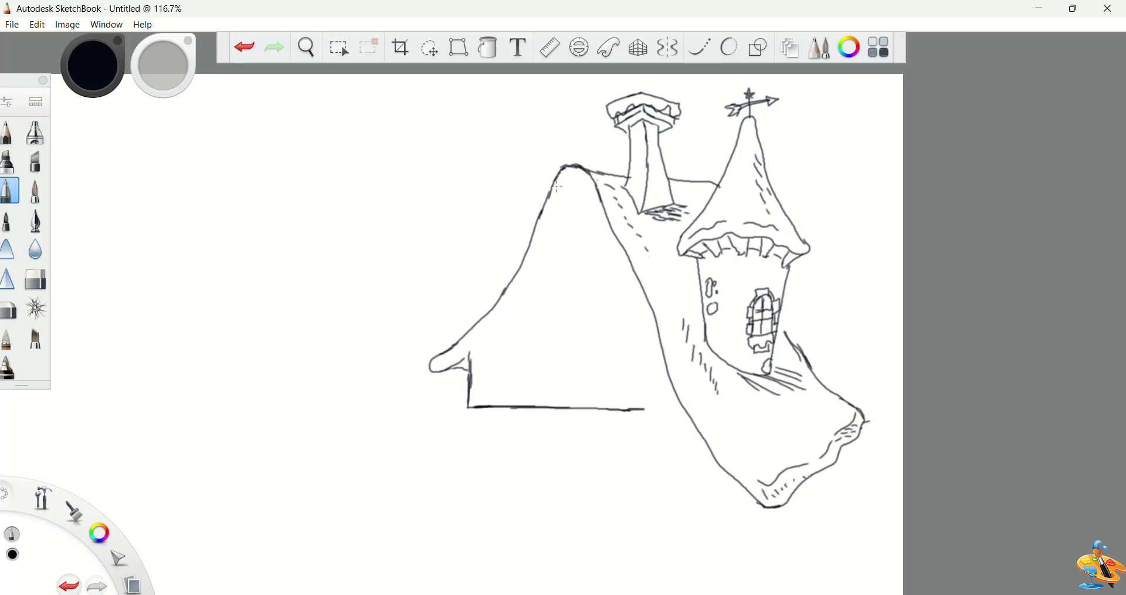
Draw a snow-capped slatted shutter under the left slope and inner roof edges on both sides of the gable
mouse_move(511, 345)
left_mouse_down()
mouse_move(525, 343)
mouse_move(512, 313)
left_mouse_up()
mouse_move(503, 317)
left_mouse_down()
mouse_move(511, 344)
mouse_move(510, 310)
mouse_move(518, 316)
mouse_move(510, 342)
left_mouse_up()
mouse_move(512, 315)
left_mouse_down()
mouse_move(516, 343)
mouse_move(504, 320)
mouse_move(573, 204)
mouse_move(610, 234)
left_mouse_up()
left_click(35, 278)
left_click(8, 191)
left_click_drag(575, 182, 625, 257)
mouse_move(566, 167)
left_mouse_down()
mouse_move(613, 177)
mouse_move(610, 193)
left_mouse_up()
left_click_drag(608, 196, 616, 204)
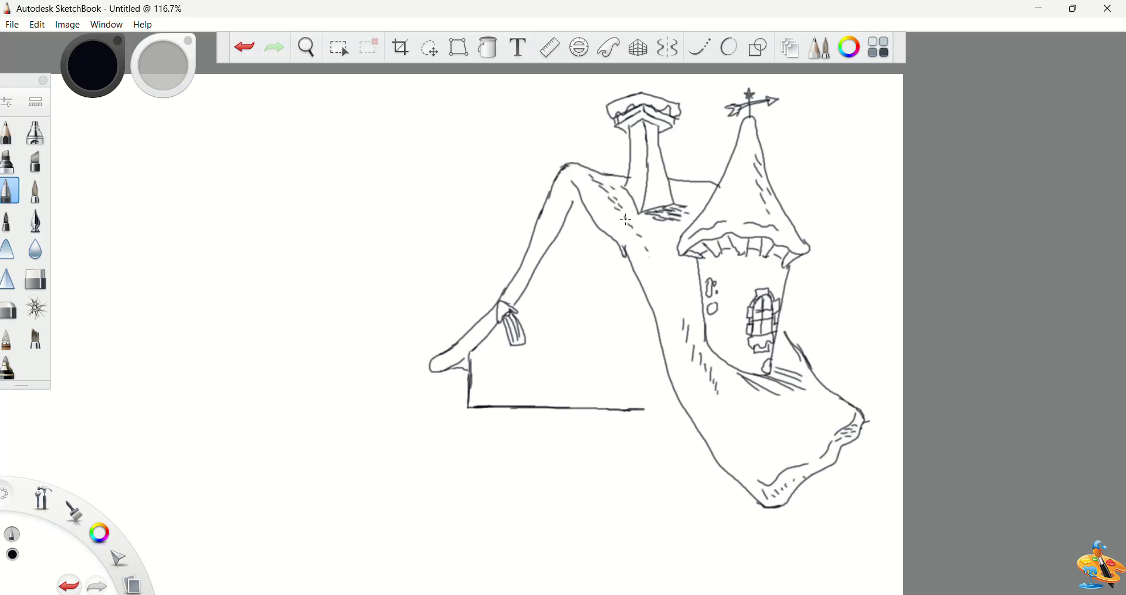
Frame the upper storey with corner posts, a bottom beam and a short receding side wall
left_click_drag(652, 315, 647, 410)
mouse_move(650, 305)
left_mouse_down()
mouse_move(641, 413)
mouse_move(650, 410)
left_mouse_up()
mouse_move(662, 336)
left_mouse_down()
mouse_move(655, 405)
mouse_move(673, 385)
left_mouse_up()
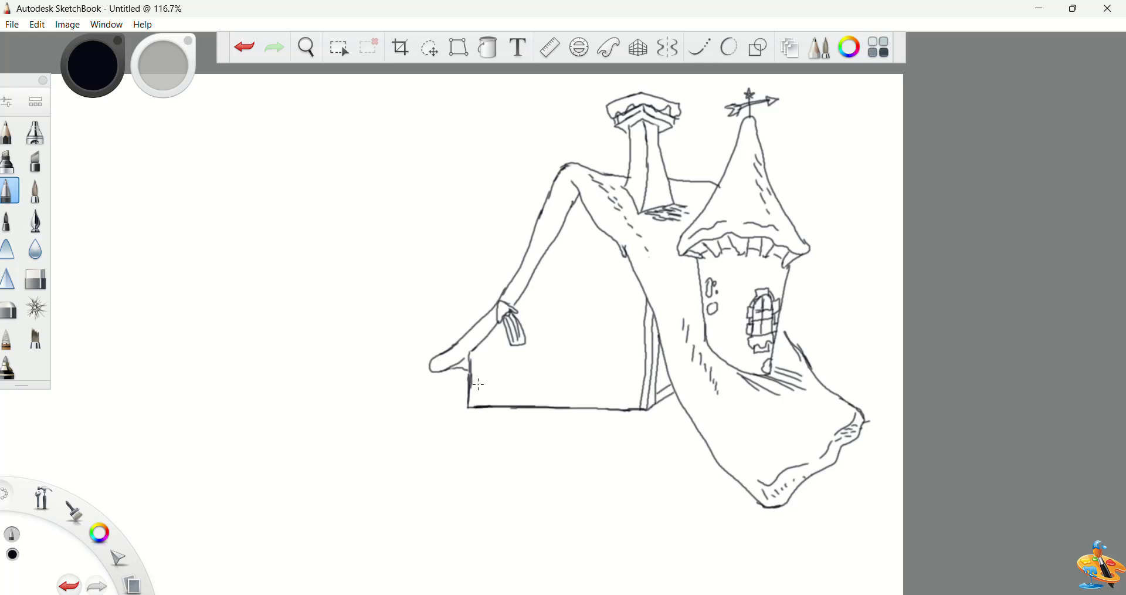
mouse_move(477, 348)
left_mouse_down()
mouse_move(477, 407)
mouse_move(645, 401)
left_mouse_up()
Draw the upper storey's arched window with stone blocks, a snow-topped flower box and a slatted shutter beside it
mouse_move(540, 385)
left_mouse_down()
mouse_move(583, 387)
mouse_move(539, 366)
mouse_move(582, 367)
left_mouse_up()
mouse_move(583, 388)
left_mouse_down()
mouse_move(593, 366)
mouse_move(549, 368)
mouse_move(587, 369)
mouse_move(584, 341)
mouse_move(545, 339)
mouse_move(590, 315)
mouse_move(585, 340)
left_mouse_up()
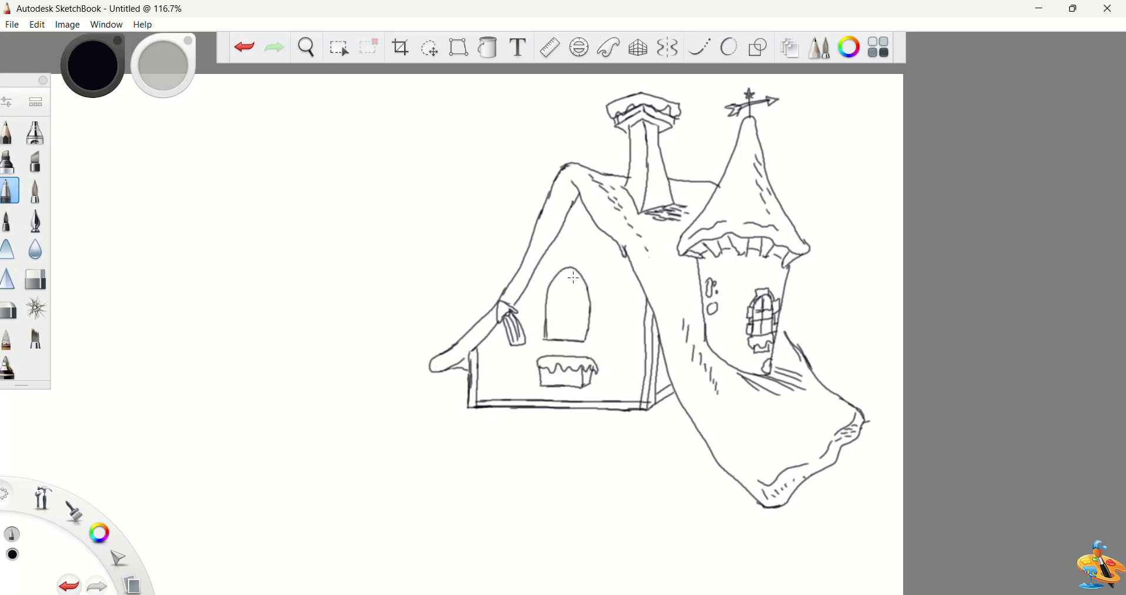
mouse_move(563, 273)
left_mouse_down()
mouse_move(583, 260)
mouse_move(587, 274)
left_mouse_up()
mouse_move(550, 273)
left_mouse_down()
mouse_move(540, 339)
mouse_move(602, 311)
mouse_move(621, 285)
mouse_move(625, 311)
mouse_move(612, 305)
mouse_move(606, 339)
left_mouse_up()
mouse_move(585, 284)
left_mouse_down()
mouse_move(599, 302)
mouse_move(592, 342)
mouse_move(594, 283)
mouse_move(540, 326)
left_mouse_up()
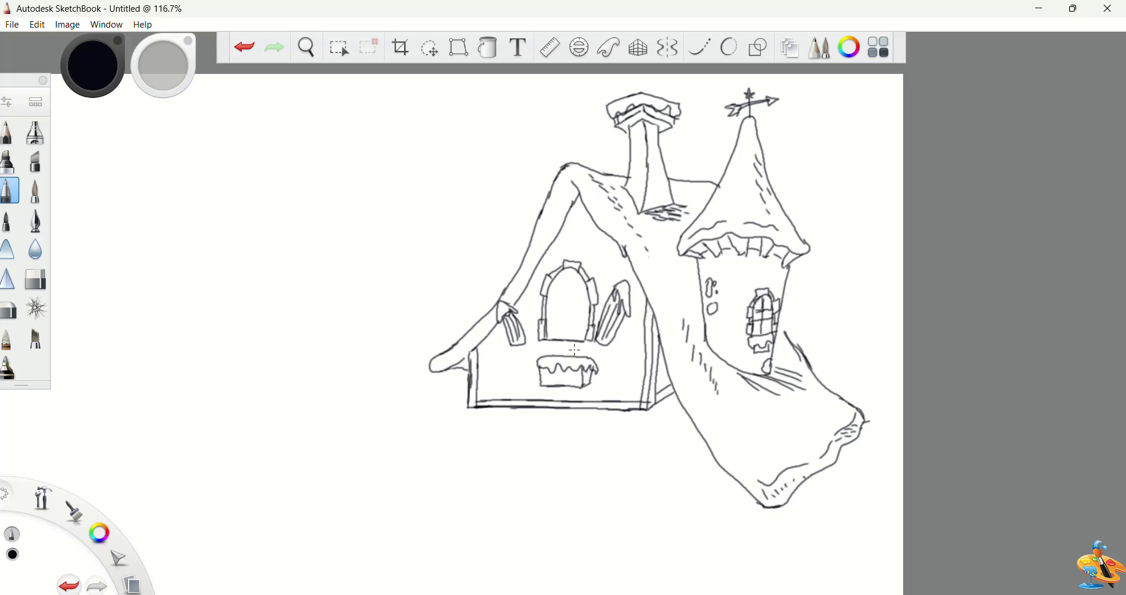
Add timber trim along the gable's left slope and a crossbeam above the arched window
mouse_move(583, 202)
left_mouse_down()
mouse_move(471, 359)
mouse_move(562, 218)
mouse_move(495, 324)
left_mouse_up()
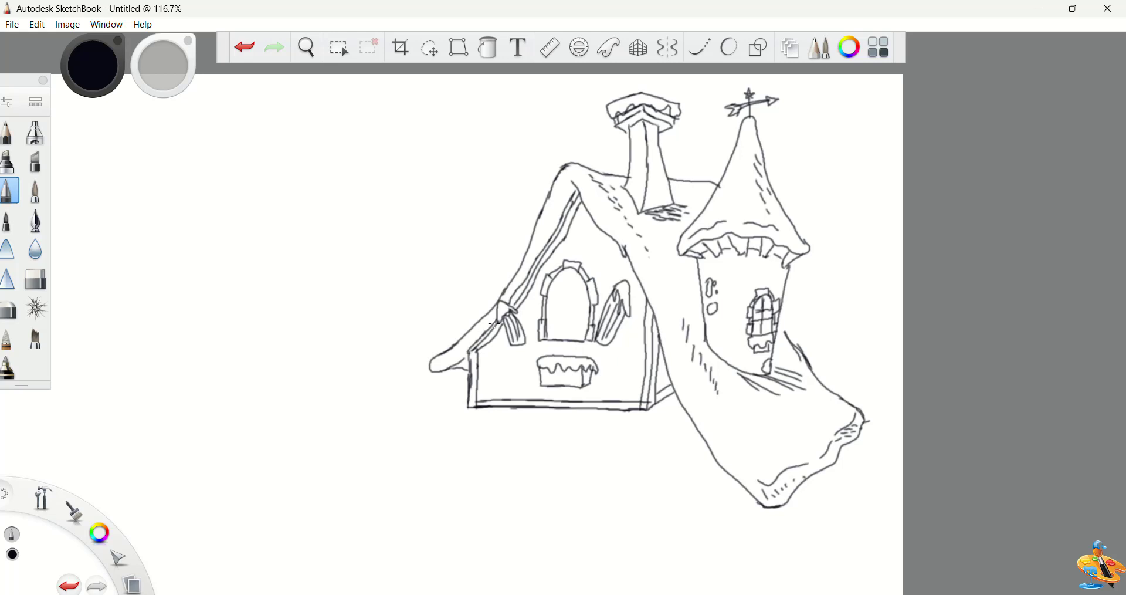
left_click_drag(565, 224, 526, 281)
mouse_move(574, 234)
left_mouse_down()
mouse_move(604, 233)
mouse_move(572, 237)
left_mouse_up()
Draw the lower storey's left and right corner posts and a short wall line under the roof's far edge
left_click_drag(487, 420, 477, 581)
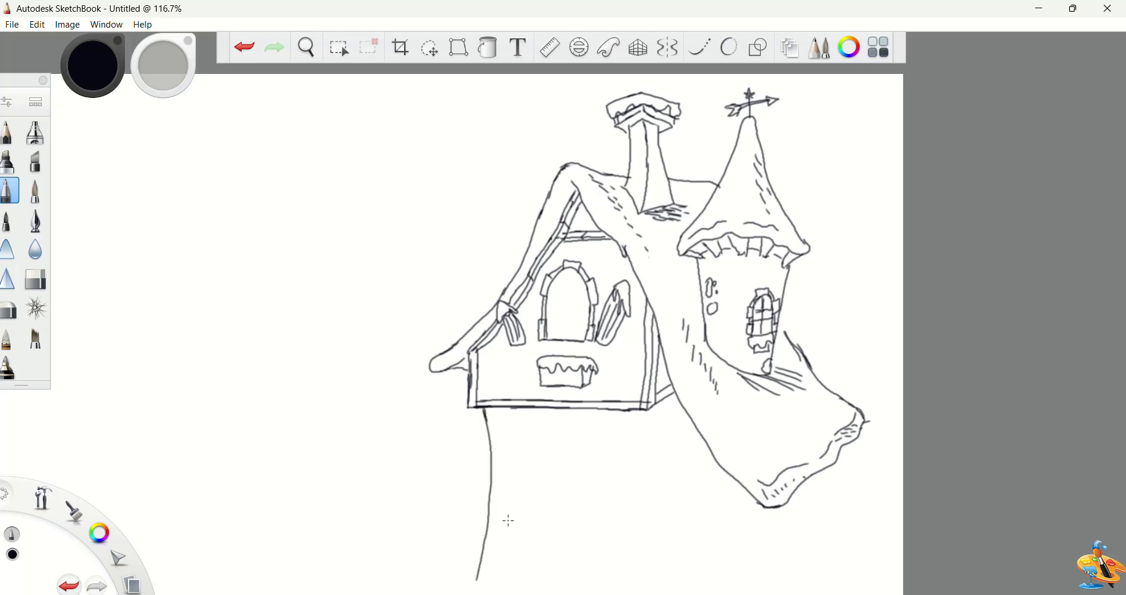
mouse_move(491, 409)
left_mouse_down()
mouse_move(488, 582)
mouse_move(504, 516)
mouse_move(491, 579)
mouse_move(510, 574)
left_mouse_up()
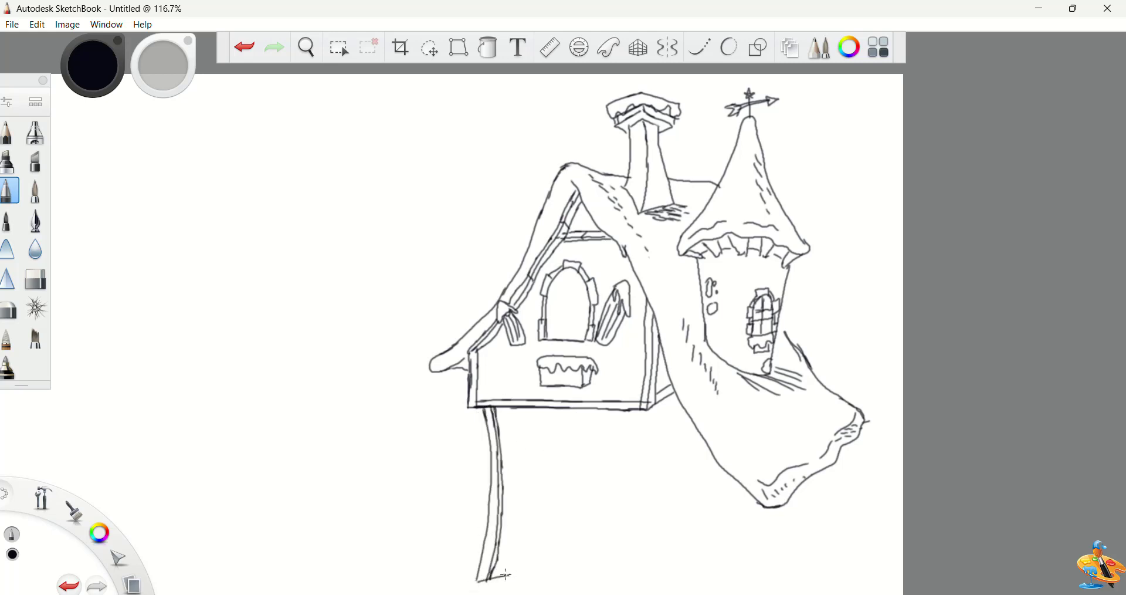
key("space")
mouse_move(750, 494)
left_mouse_down()
mouse_move(689, 383)
mouse_move(669, 473)
left_mouse_up()
mouse_move(673, 379)
left_mouse_down()
mouse_move(659, 472)
mouse_move(683, 470)
left_mouse_up()
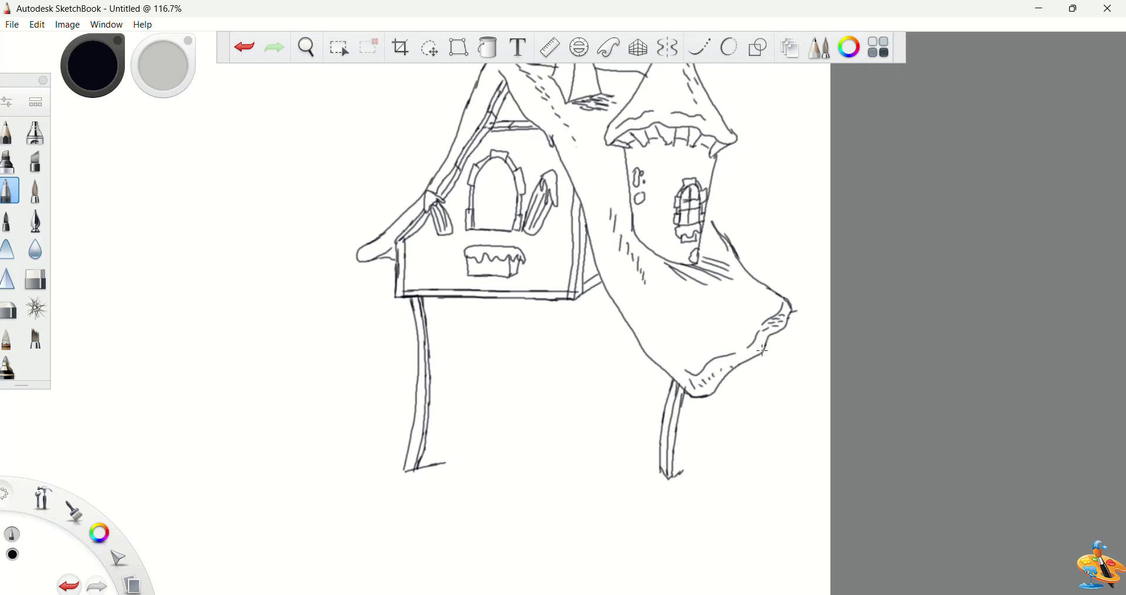
left_click_drag(763, 351, 749, 394)
Draw the porch posts and the ground line running between the lower storey's corner posts
mouse_move(667, 474)
left_mouse_down()
mouse_move(616, 466)
mouse_move(600, 481)
mouse_move(594, 435)
mouse_move(597, 482)
mouse_move(614, 415)
mouse_move(617, 466)
mouse_move(546, 469)
mouse_move(540, 413)
mouse_move(550, 470)
mouse_move(546, 414)
left_mouse_up()
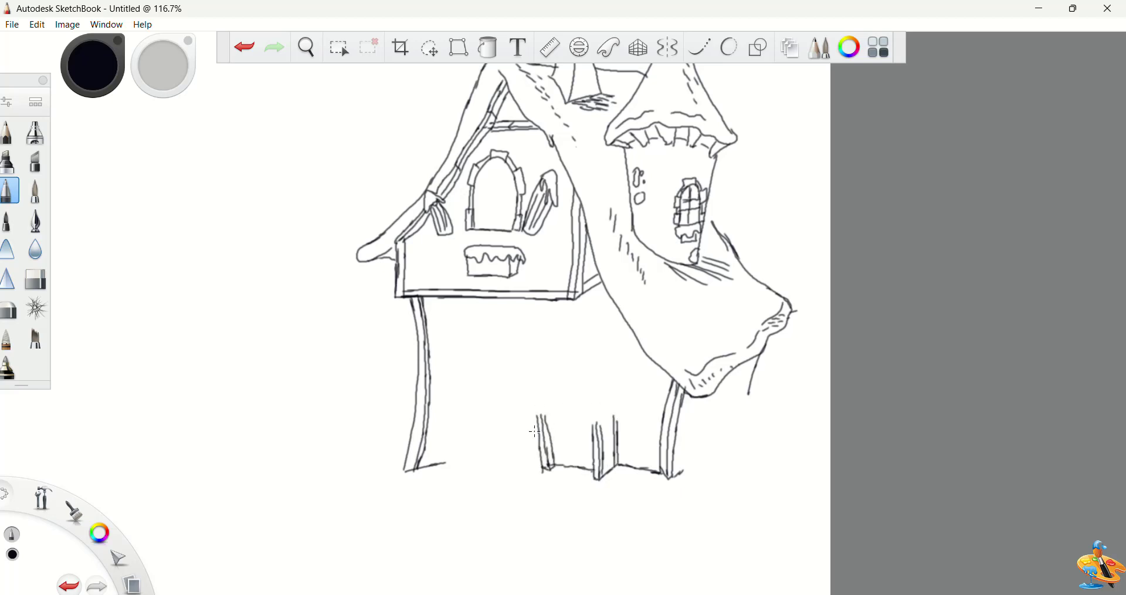
left_click_drag(442, 469, 540, 458)
mouse_move(519, 419)
left_mouse_down()
mouse_move(533, 402)
mouse_move(597, 384)
mouse_move(616, 424)
mouse_move(593, 426)
mouse_move(568, 368)
mouse_move(541, 413)
mouse_move(517, 425)
mouse_move(541, 460)
left_mouse_up()
key("ctrl+z")
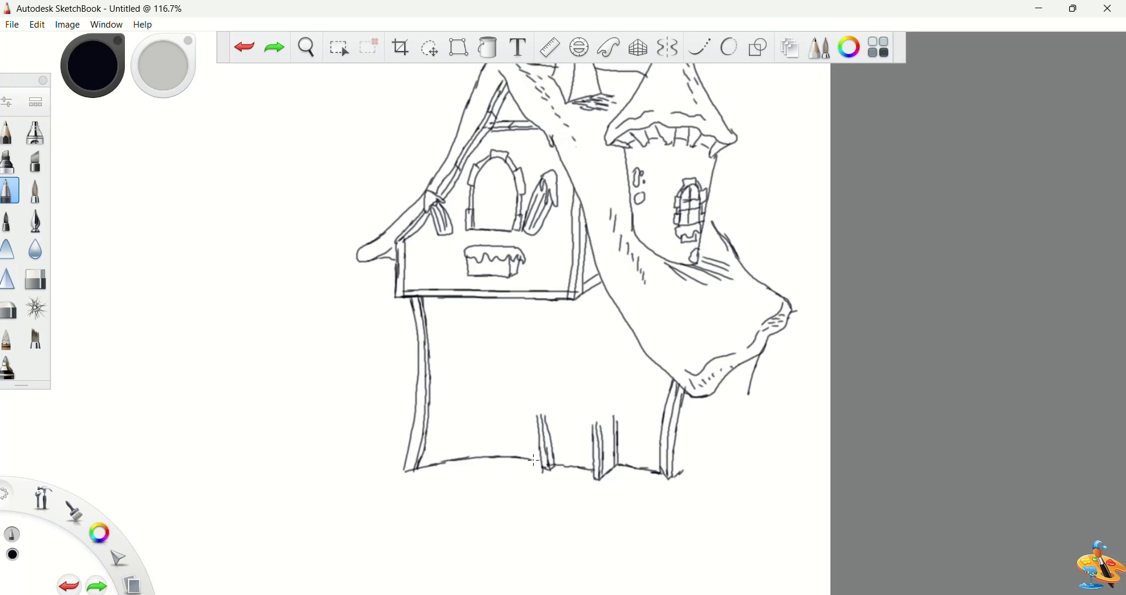
Draw a curved, snow-laden arched roof over the porch posts
mouse_move(538, 418)
left_mouse_down()
mouse_move(524, 410)
mouse_move(593, 348)
left_mouse_up()
mouse_move(555, 400)
left_mouse_down()
mouse_move(575, 352)
mouse_move(622, 424)
mouse_move(607, 380)
mouse_move(585, 375)
mouse_move(601, 408)
left_mouse_up()
left_click_drag(586, 372, 562, 402)
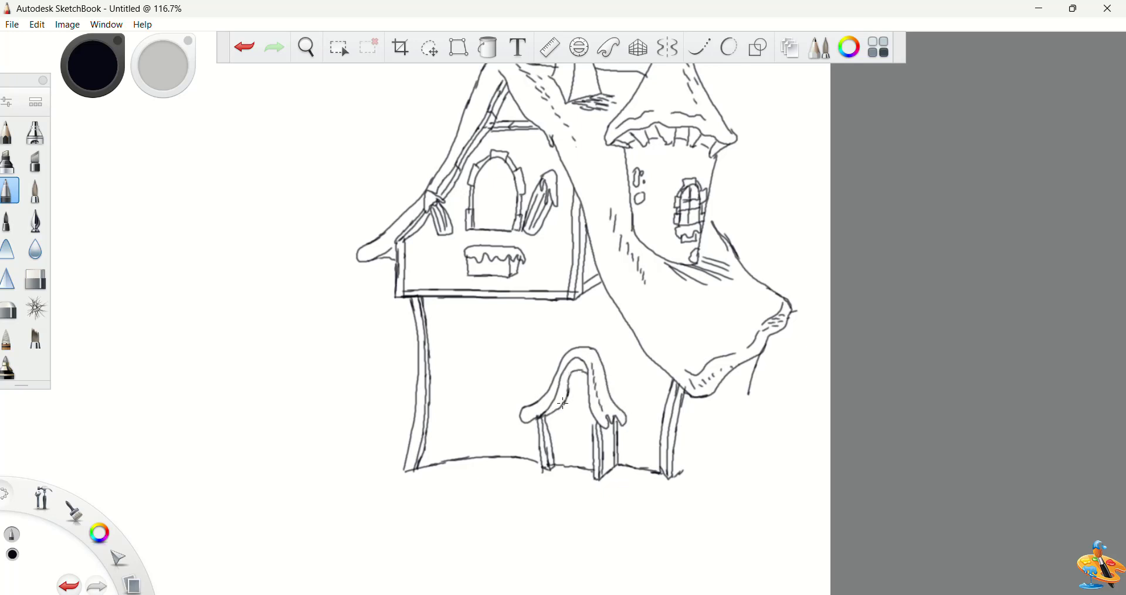
Scatter small stones on the lower wall and beside the porch roof
left_click_drag(482, 361, 480, 361)
left_click_drag(441, 312, 449, 322)
left_click_drag(601, 346, 607, 353)
left_click_drag(614, 394, 620, 400)
Draw a plank door with a small window and handle inside the porch
mouse_move(560, 465)
left_mouse_down()
mouse_move(564, 407)
mouse_move(592, 410)
mouse_move(568, 405)
mouse_move(580, 472)
left_mouse_up()
left_click_drag(570, 410, 568, 451)
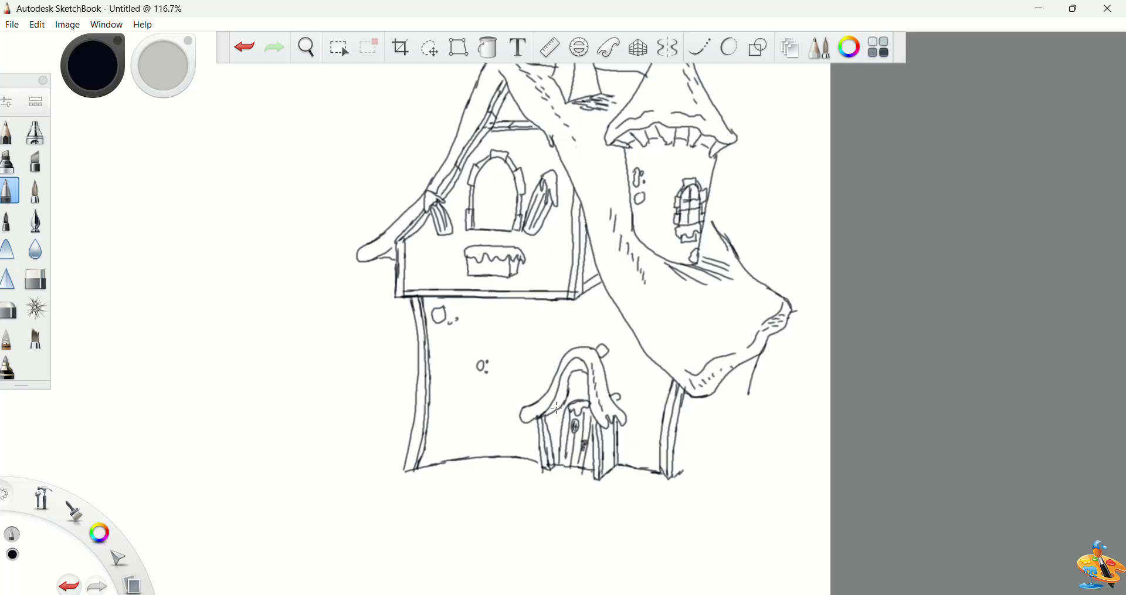
left_click(35, 279)
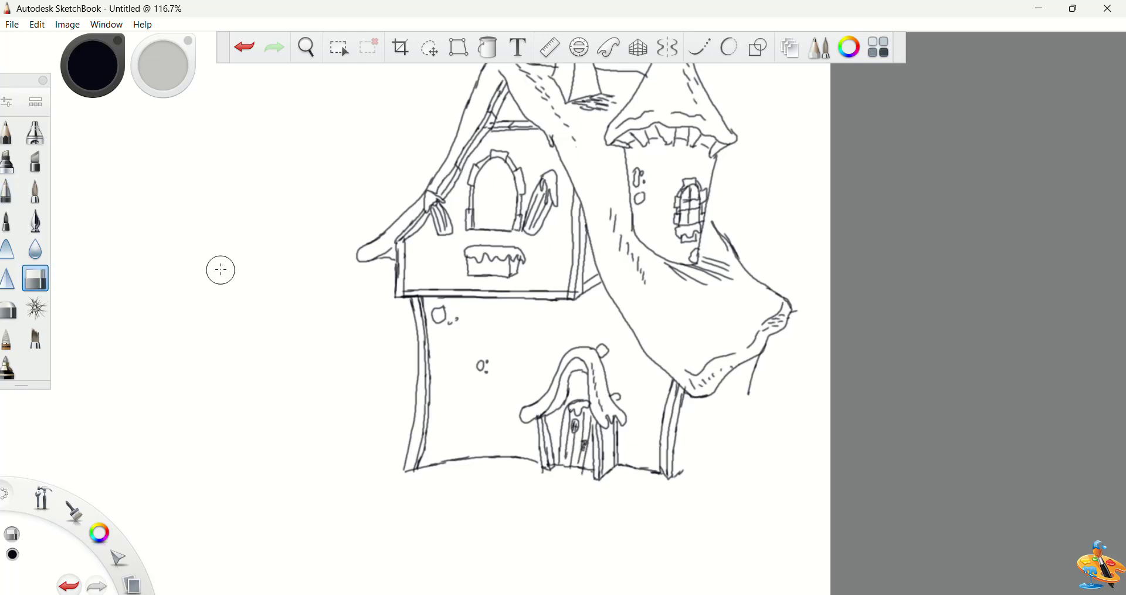
left_click(10, 198)
left_click_drag(579, 402, 555, 456)
left_click_drag(567, 419, 559, 452)
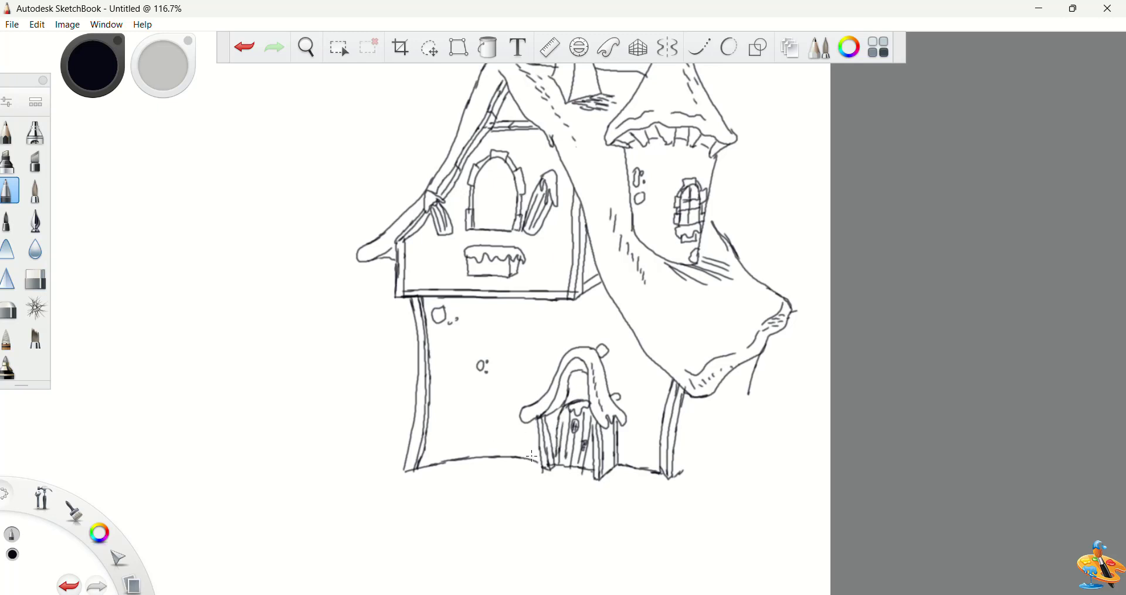
Draw a small arched window with panes and a snow-topped flower box on the lower wall beside the porch
mouse_move(461, 428)
left_mouse_down()
mouse_move(498, 425)
mouse_move(492, 403)
left_mouse_up()
mouse_move(492, 404)
left_mouse_down()
mouse_move(465, 387)
mouse_move(462, 429)
left_mouse_up()
mouse_move(479, 379)
left_mouse_down()
mouse_move(476, 425)
mouse_move(491, 405)
left_mouse_up()
mouse_move(486, 373)
left_mouse_down()
mouse_move(467, 419)
mouse_move(495, 433)
mouse_move(464, 434)
mouse_move(490, 450)
left_mouse_up()
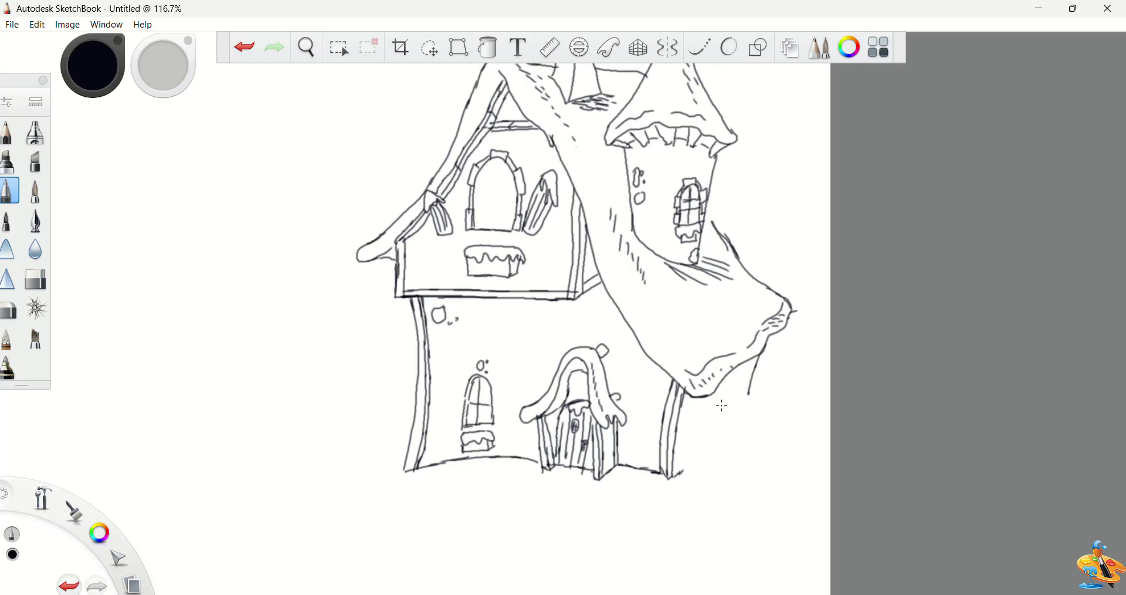
Draw the pitched roof of a well beside the house, with a ridge beam and double eave edge
mouse_move(722, 407)
left_mouse_down()
mouse_move(792, 413)
mouse_move(731, 419)
mouse_move(719, 410)
left_mouse_up()
mouse_move(793, 412)
left_mouse_down()
mouse_move(783, 424)
mouse_move(722, 421)
mouse_move(696, 453)
mouse_move(817, 461)
mouse_move(801, 451)
mouse_move(808, 461)
left_mouse_up()
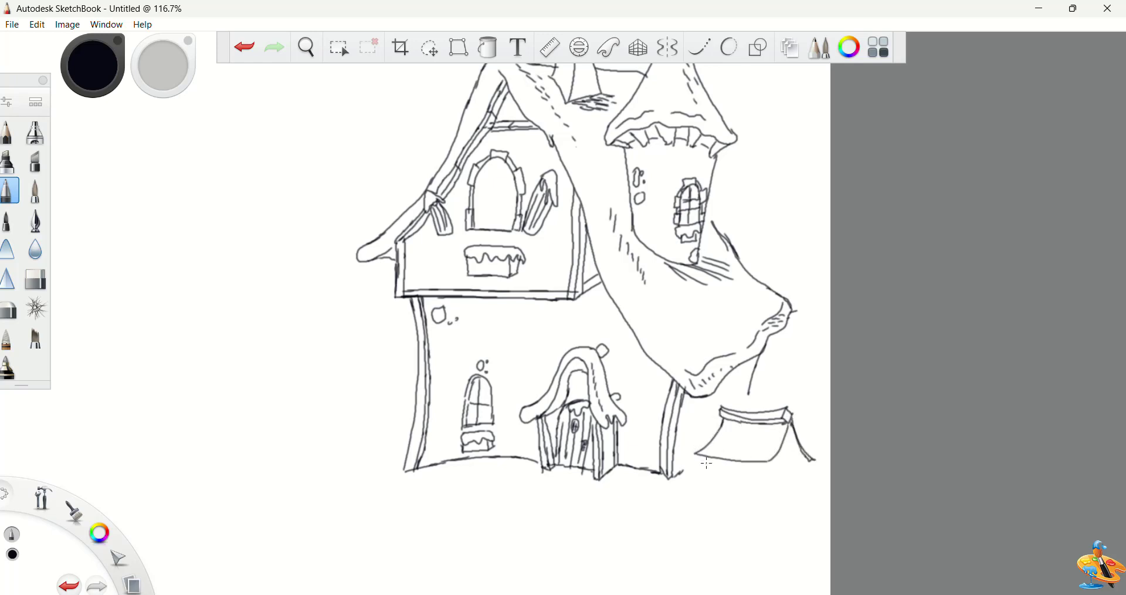
mouse_move(695, 453)
left_mouse_down()
mouse_move(742, 466)
mouse_move(791, 443)
mouse_move(793, 426)
left_mouse_up()
Draw the well's support posts and round stone basin with a brick rim and scattered stones
mouse_move(792, 428)
left_mouse_down()
mouse_move(774, 465)
mouse_move(713, 491)
left_mouse_up()
left_click_drag(721, 465, 718, 491)
left_click_drag(789, 434, 784, 488)
mouse_move(724, 471)
left_mouse_down()
mouse_move(777, 475)
mouse_move(788, 490)
mouse_move(766, 513)
mouse_move(714, 488)
mouse_move(745, 508)
mouse_move(778, 491)
mouse_move(747, 478)
mouse_move(720, 493)
mouse_move(752, 488)
mouse_move(793, 502)
mouse_move(754, 521)
mouse_move(714, 500)
mouse_move(766, 517)
mouse_move(787, 503)
mouse_move(739, 509)
mouse_move(720, 498)
mouse_move(738, 474)
mouse_move(725, 481)
mouse_move(766, 482)
mouse_move(772, 543)
left_mouse_up()
mouse_move(718, 515)
left_mouse_down()
mouse_move(739, 540)
mouse_move(778, 529)
mouse_move(740, 525)
left_mouse_up()
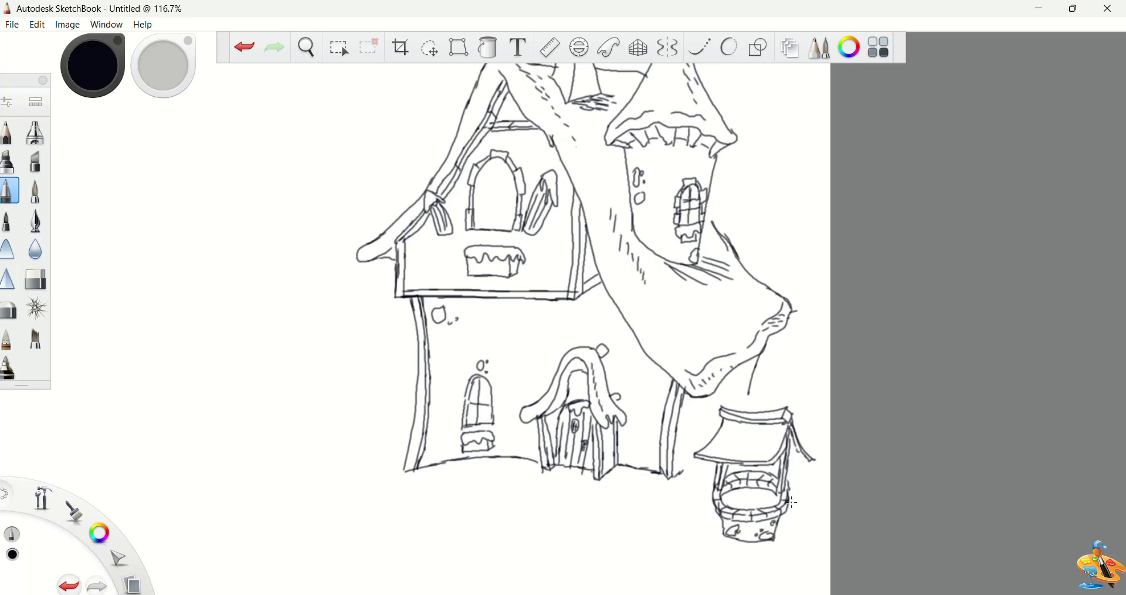
Detail the well with scalloped roof shingles, a hanging bucket and hatched water, and extend the wall line behind it
mouse_move(720, 423)
left_mouse_down()
mouse_move(777, 442)
mouse_move(741, 448)
mouse_move(747, 456)
mouse_move(734, 433)
mouse_move(730, 446)
mouse_move(745, 451)
mouse_move(720, 450)
left_mouse_up()
mouse_move(809, 463)
left_mouse_down()
mouse_move(743, 488)
mouse_move(753, 470)
mouse_move(750, 482)
mouse_move(742, 471)
mouse_move(746, 501)
mouse_move(772, 493)
mouse_move(719, 513)
left_mouse_up()
left_click(36, 279)
left_click(9, 190)
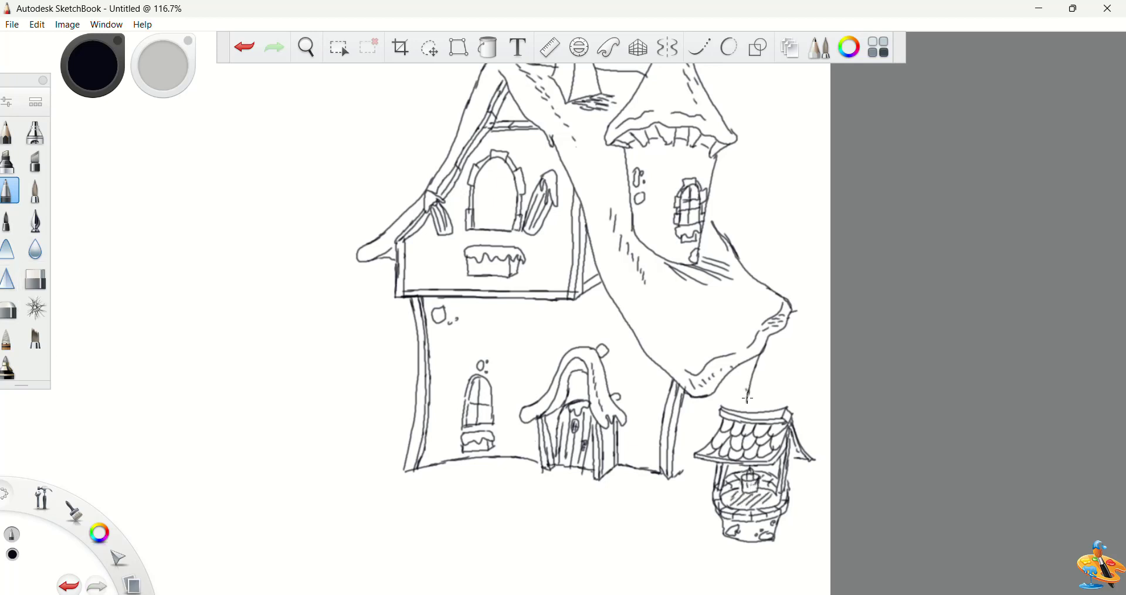
left_click_drag(749, 398, 748, 406)
Draw stepping stones leading down from the door, with a branch running to the well
mouse_move(578, 482)
left_mouse_down()
mouse_move(558, 493)
mouse_move(584, 490)
left_mouse_up()
mouse_move(563, 505)
left_mouse_down()
mouse_move(581, 505)
mouse_move(525, 537)
mouse_move(516, 529)
left_mouse_up()
mouse_move(581, 543)
left_mouse_down()
mouse_move(593, 554)
mouse_move(581, 542)
left_mouse_up()
mouse_move(610, 546)
left_mouse_down()
mouse_move(623, 560)
mouse_move(625, 545)
left_mouse_up()
mouse_move(648, 542)
left_mouse_down()
mouse_move(641, 557)
mouse_move(665, 549)
left_mouse_up()
mouse_move(695, 540)
left_mouse_down()
mouse_move(683, 551)
mouse_move(707, 544)
left_mouse_up()
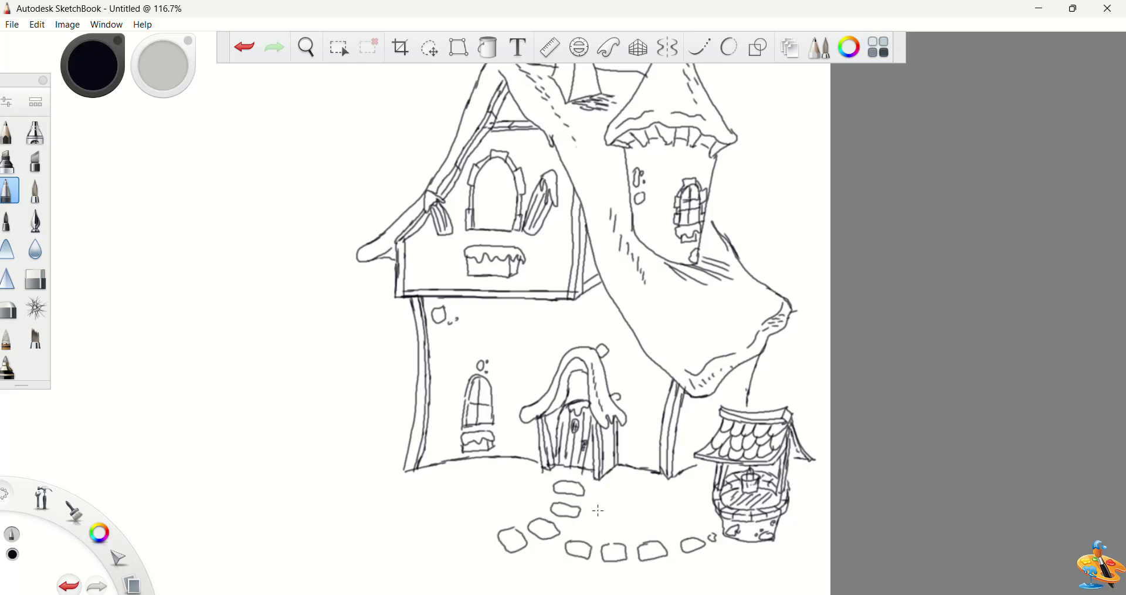
Extend the stone path with three more stones away from the well and scatter pebbles along it
left_click_drag(547, 512, 544, 515)
left_click(572, 526)
mouse_move(482, 540)
left_mouse_down()
mouse_move(460, 545)
mouse_move(480, 538)
left_mouse_up()
mouse_move(444, 542)
left_mouse_down()
mouse_move(428, 562)
mouse_move(444, 543)
left_mouse_up()
mouse_move(415, 537)
left_mouse_down()
mouse_move(389, 553)
mouse_move(414, 538)
left_mouse_up()
left_click_drag(552, 546, 557, 550)
left_click_drag(634, 565, 678, 561)
left_click_drag(487, 535, 491, 539)
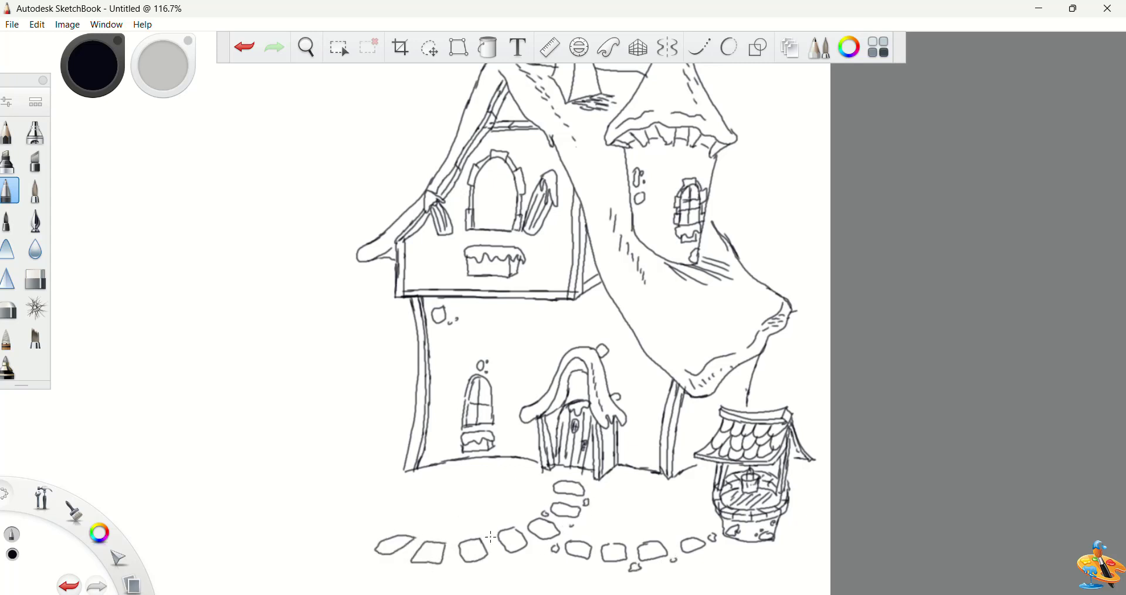
Give the path stones thickness by drawing side edges beneath them
mouse_move(552, 494)
left_mouse_down()
mouse_move(584, 499)
mouse_move(553, 514)
mouse_move(577, 512)
mouse_move(557, 538)
mouse_move(529, 530)
mouse_move(522, 552)
mouse_move(500, 536)
mouse_move(485, 560)
mouse_move(466, 543)
mouse_move(414, 563)
mouse_move(451, 570)
left_mouse_up()
mouse_move(486, 534)
left_mouse_down()
mouse_move(493, 545)
mouse_move(560, 554)
left_mouse_up()
left_click_drag(371, 556, 408, 549)
left_click_drag(402, 552, 414, 539)
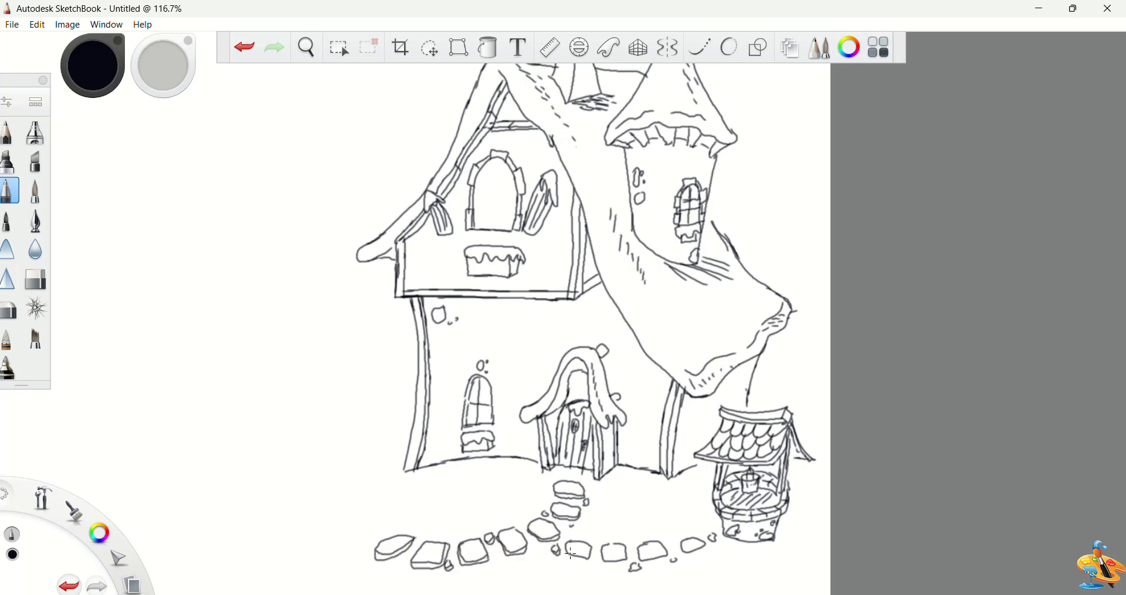
mouse_move(566, 559)
left_mouse_down()
mouse_move(659, 557)
mouse_move(642, 569)
mouse_move(706, 549)
left_mouse_up()
left_click_drag(709, 542, 712, 539)
Draw a fir tree beside the house with a short trunk, four scalloped foliage tiers and a pointed tip
mouse_move(301, 564)
left_mouse_down()
mouse_move(272, 575)
mouse_move(271, 547)
mouse_move(302, 563)
left_mouse_up()
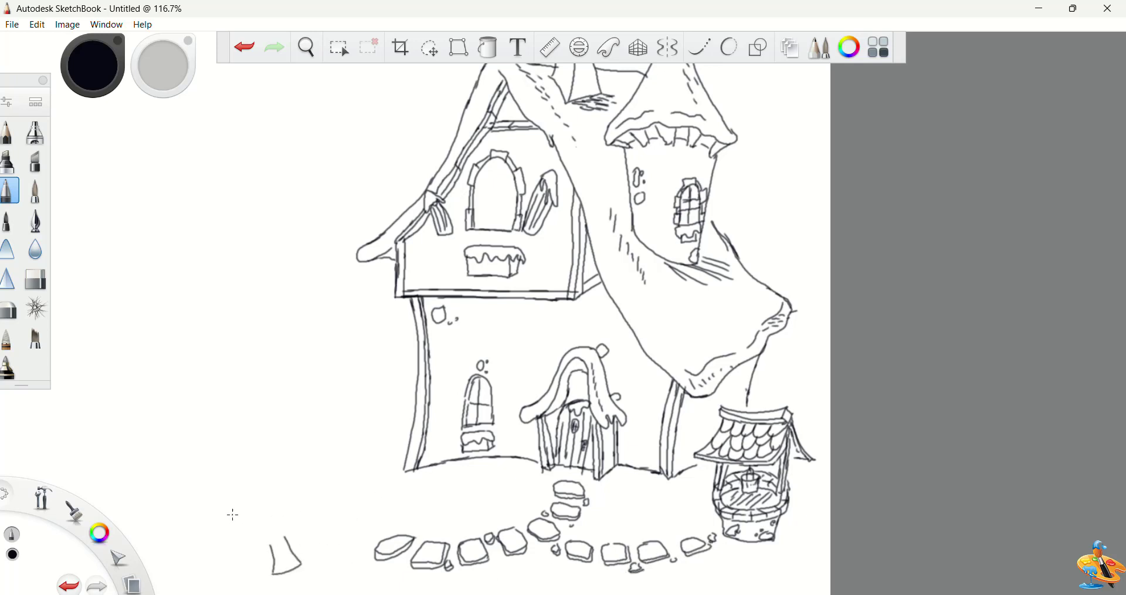
mouse_move(223, 521)
left_mouse_down()
mouse_move(247, 532)
mouse_move(310, 504)
mouse_move(230, 506)
mouse_move(234, 488)
left_mouse_up()
mouse_move(288, 479)
left_mouse_down()
mouse_move(293, 503)
mouse_move(254, 529)
mouse_move(226, 516)
left_mouse_up()
mouse_move(232, 438)
left_mouse_down()
mouse_move(222, 486)
mouse_move(275, 482)
mouse_move(301, 466)
left_mouse_up()
mouse_move(270, 434)
left_mouse_down()
mouse_move(293, 463)
mouse_move(221, 482)
left_mouse_up()
mouse_move(237, 394)
left_mouse_down()
mouse_move(232, 438)
mouse_move(280, 426)
mouse_move(258, 400)
mouse_move(271, 428)
mouse_move(232, 425)
mouse_move(249, 395)
mouse_move(226, 397)
mouse_move(250, 343)
mouse_move(246, 402)
mouse_move(226, 384)
mouse_move(256, 392)
left_mouse_up()
Add short shading strokes inside each of the fir tree's foliage tiers
left_click_drag(244, 492, 240, 506)
mouse_move(263, 491)
left_mouse_down()
mouse_move(270, 505)
mouse_move(279, 497)
left_mouse_up()
left_click_drag(238, 451, 235, 464)
mouse_move(245, 446)
left_mouse_down()
mouse_move(241, 459)
mouse_move(267, 463)
left_mouse_up()
left_click_drag(243, 409, 239, 418)
left_click_drag(245, 376, 244, 382)
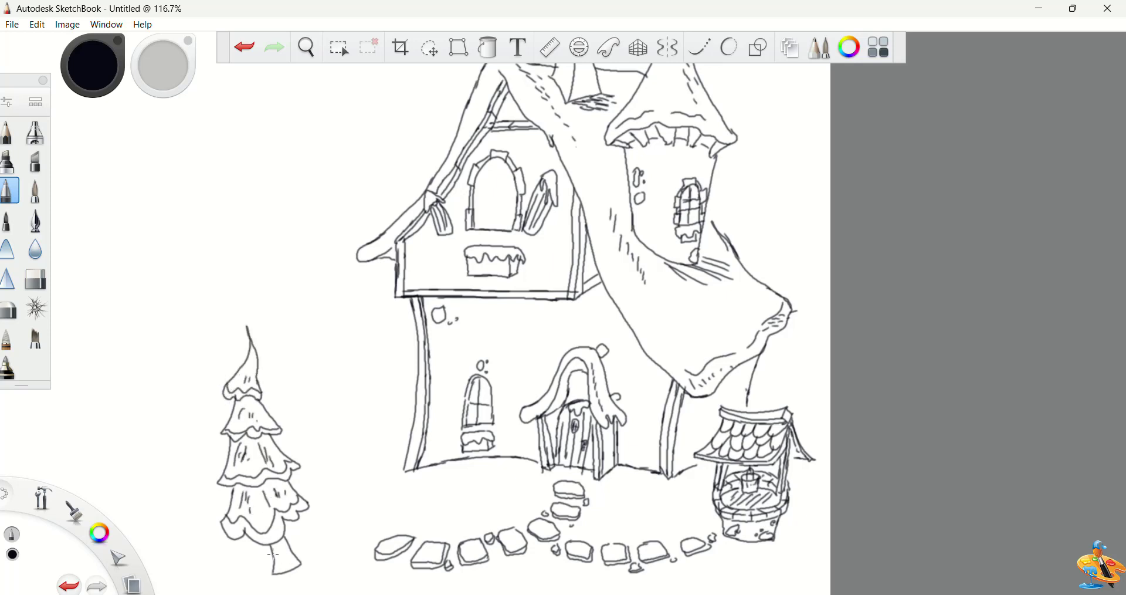
Replace the fir tree's trunk with a wider one that flares at the base and has bark lines
left_click(35, 279)
mouse_move(272, 548)
left_mouse_down()
mouse_move(296, 568)
mouse_move(250, 574)
mouse_move(303, 574)
mouse_move(256, 576)
left_mouse_up()
left_click(8, 190)
left_click_drag(274, 551, 276, 579)
left_click_drag(284, 547, 287, 567)
mouse_move(352, 81)
left_mouse_down()
mouse_move(366, 128)
mouse_move(370, 84)
left_mouse_up()
key("ctrl+z")
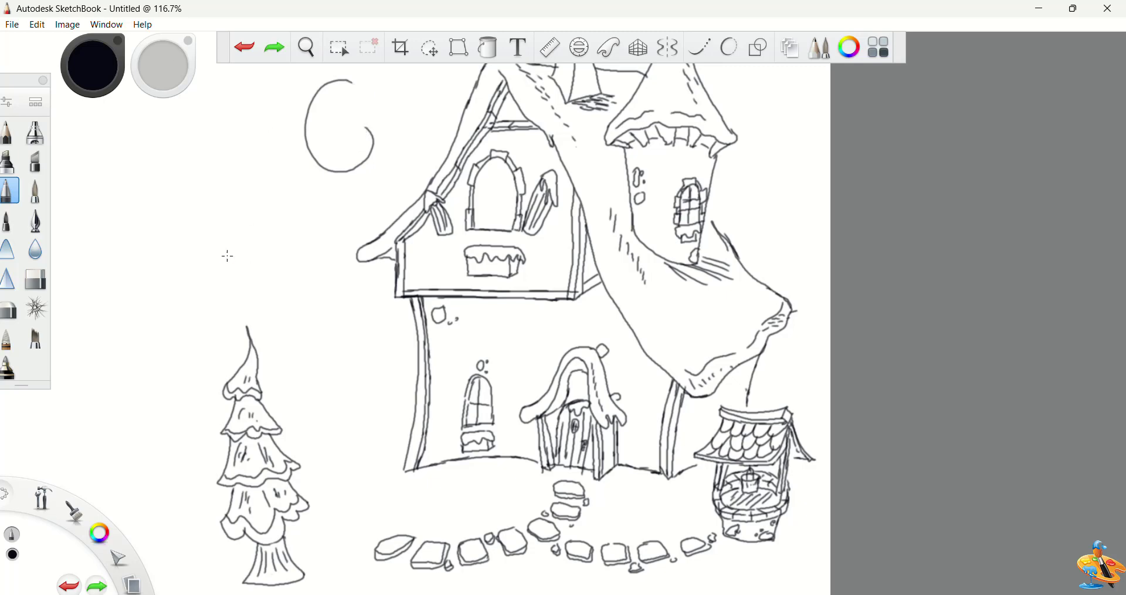
key("ctrl+z")
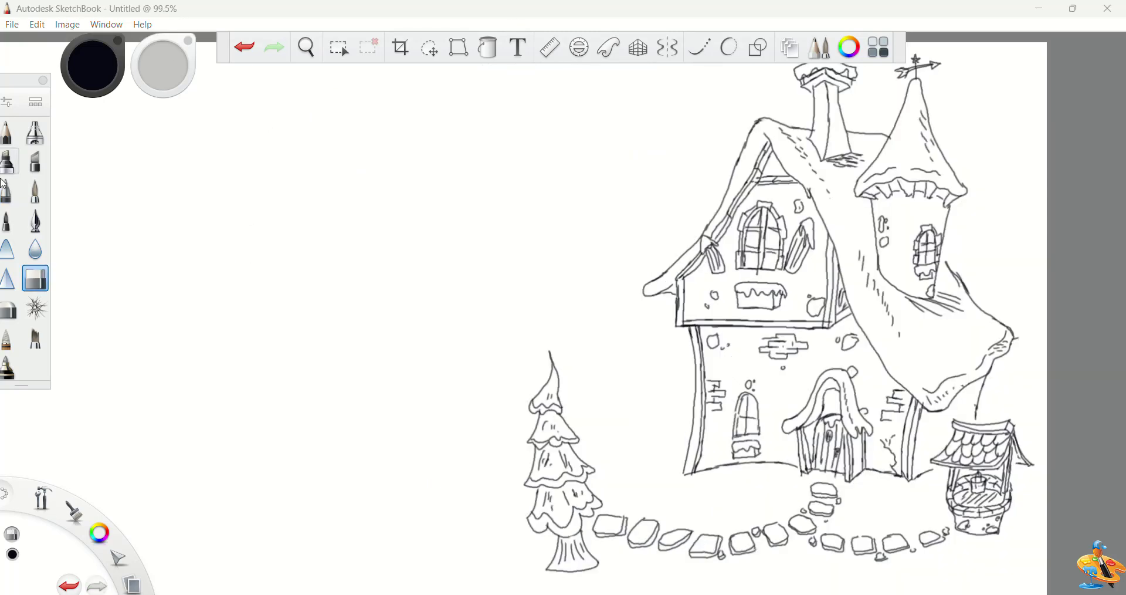
Draw a snowman of three stacked snowballs on a short ground line between the fir tree and the house
left_click(8, 190)
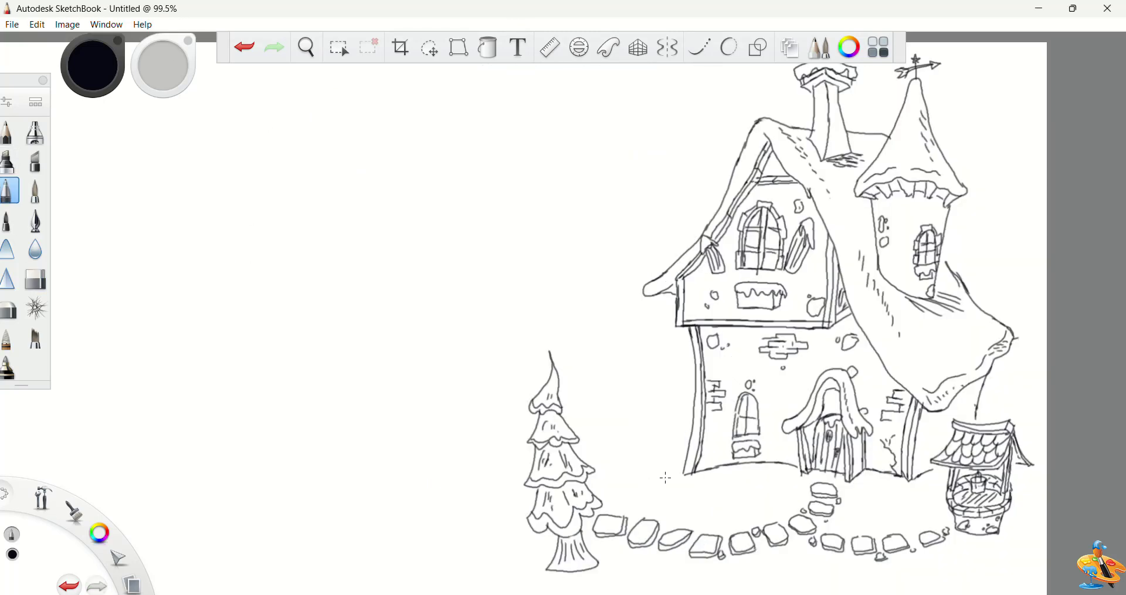
left_click_drag(649, 405, 650, 421)
mouse_move(648, 476)
left_mouse_down()
mouse_move(643, 443)
mouse_move(674, 460)
left_mouse_up()
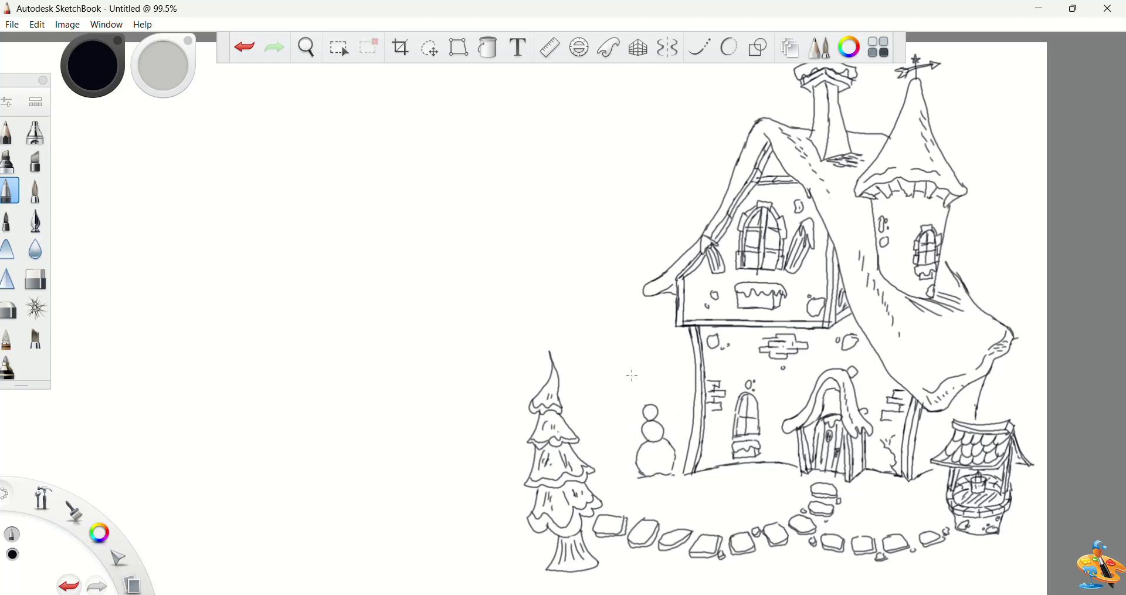
Redraw the snowman's head with a face, then add a row of buttons and two twig arms
left_click(35, 279)
mouse_move(650, 406)
left_mouse_down()
mouse_move(649, 435)
mouse_move(670, 433)
mouse_move(657, 413)
mouse_move(644, 443)
mouse_move(646, 398)
mouse_move(654, 407)
left_mouse_up()
left_click(8, 190)
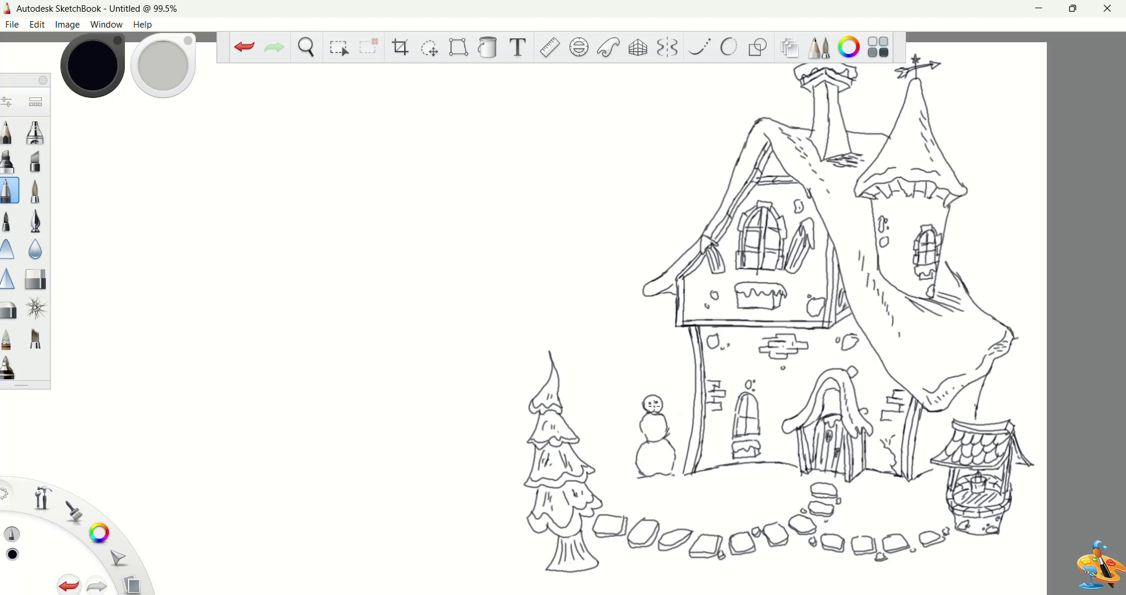
left_click(656, 412)
left_click(656, 420)
left_click(658, 428)
left_click_drag(668, 429, 690, 402)
mouse_move(625, 422)
left_mouse_down()
mouse_move(645, 425)
mouse_move(643, 385)
mouse_move(661, 401)
left_mouse_up()
Give the snowman a brimmed hat and draw small snow mounds at its base
left_click(35, 279)
left_click(647, 393)
left_click(9, 190)
mouse_move(652, 476)
left_mouse_down()
mouse_move(680, 474)
mouse_move(635, 490)
mouse_move(691, 489)
left_mouse_up()
left_click_drag(668, 494, 694, 494)
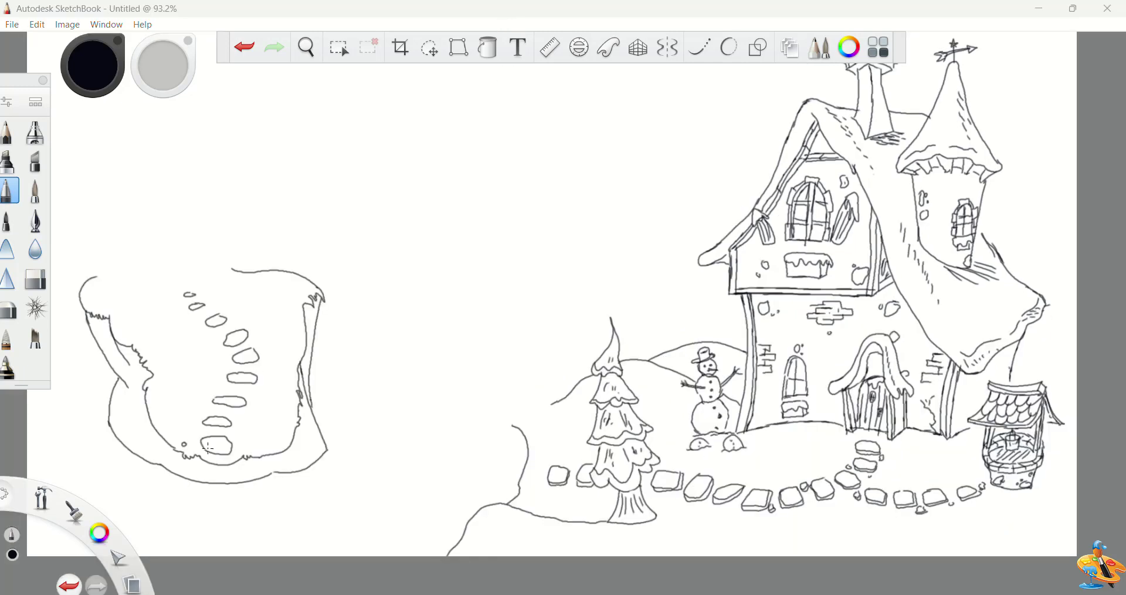
Add thickness to the island's path stones and scatter pebbles and small leafy plants around them
mouse_move(232, 447)
left_mouse_down()
mouse_move(203, 448)
mouse_move(202, 424)
mouse_move(259, 365)
mouse_move(226, 350)
mouse_move(191, 309)
mouse_move(253, 319)
left_mouse_up()
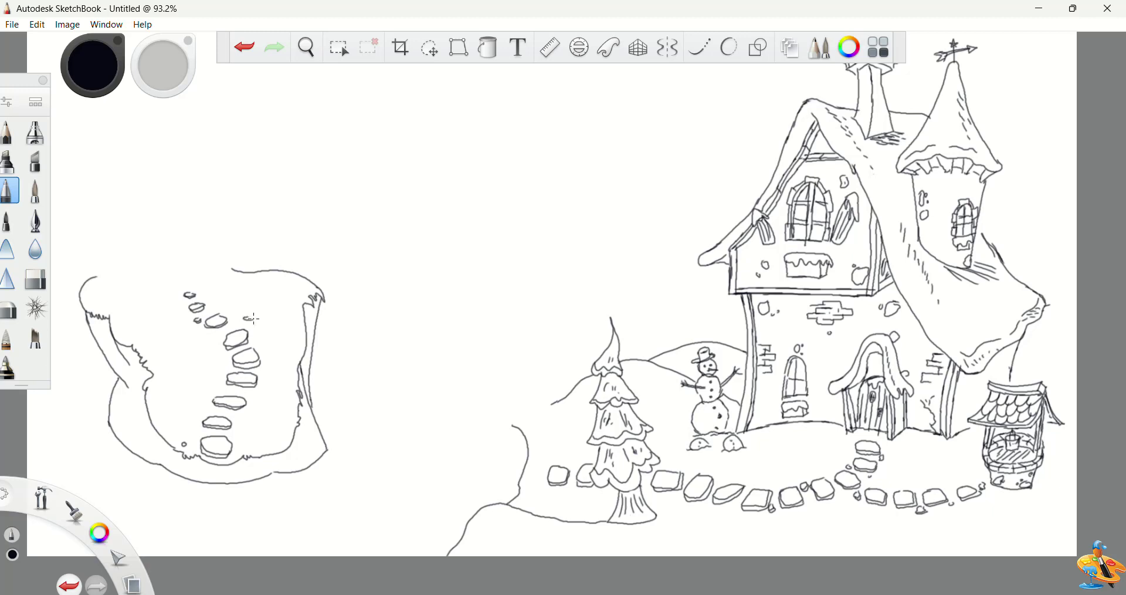
left_click_drag(250, 409, 258, 406)
left_click_drag(278, 295, 257, 288)
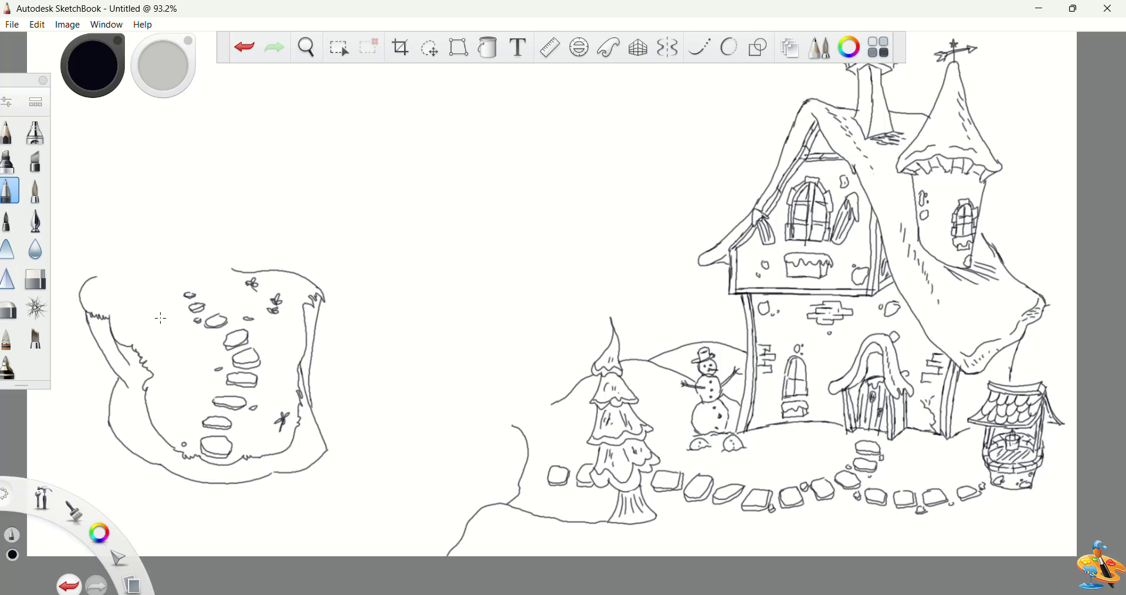
Draw a cut tree stump with a side root and bark lines beside the island's path
mouse_move(161, 318)
left_mouse_down()
mouse_move(178, 345)
mouse_move(195, 336)
mouse_move(147, 328)
mouse_move(157, 339)
mouse_move(170, 326)
left_mouse_up()
left_click(35, 278)
left_click(10, 191)
mouse_move(171, 326)
left_mouse_down()
mouse_move(146, 342)
mouse_move(165, 336)
left_mouse_up()
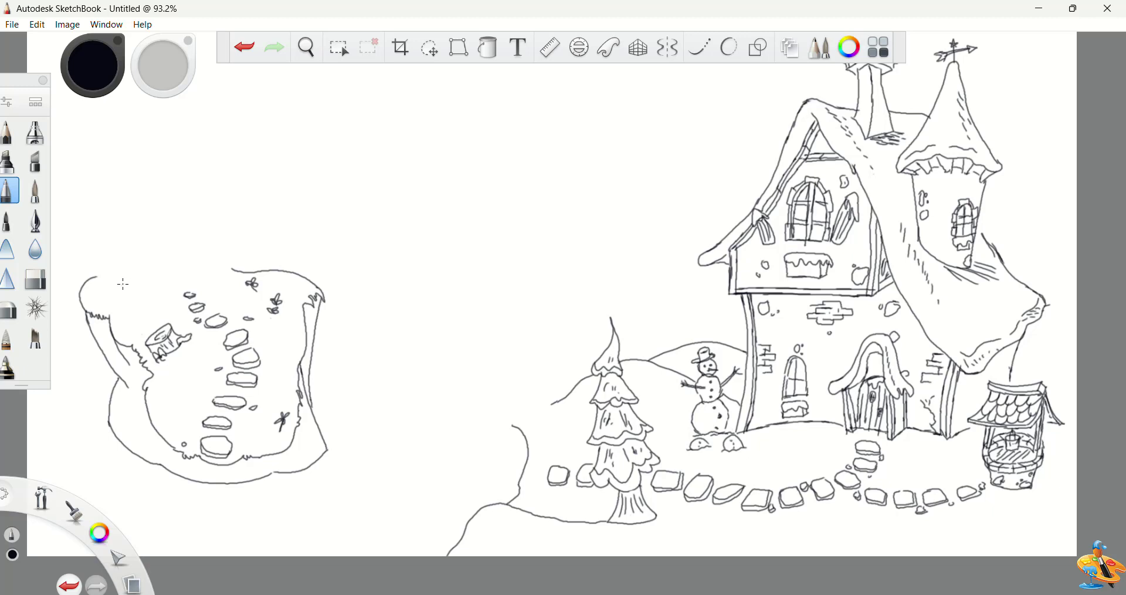
Draw a leafy tree with a twisted trunk, rounded crown and grass tufts on the island's far edge
mouse_move(124, 284)
left_mouse_down()
mouse_move(81, 251)
mouse_move(99, 241)
mouse_move(117, 283)
left_mouse_up()
left_click_drag(102, 243, 108, 287)
mouse_move(92, 243)
left_mouse_down()
mouse_move(122, 212)
mouse_move(101, 186)
mouse_move(74, 244)
mouse_move(56, 202)
mouse_move(100, 186)
left_mouse_up()
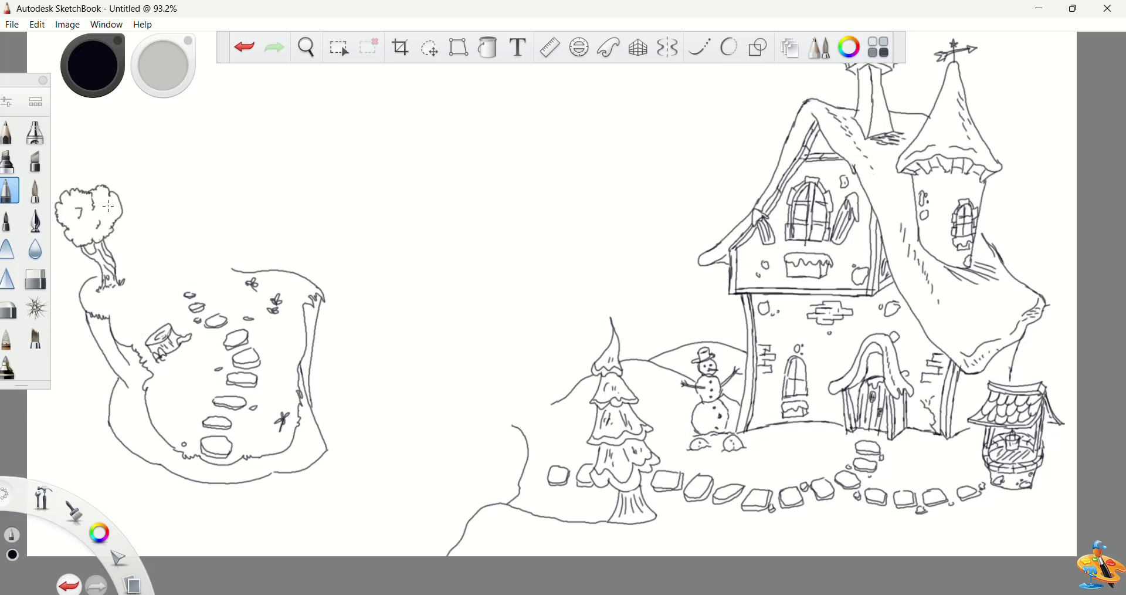
Draw a slanted side wall for the island hut and start the doorsteps at the head of the path
mouse_move(204, 267)
left_mouse_down()
mouse_move(380, 301)
mouse_move(379, 236)
mouse_move(391, 291)
mouse_move(386, 229)
left_mouse_up()
key("ctrl+z")
key("ctrl+z")
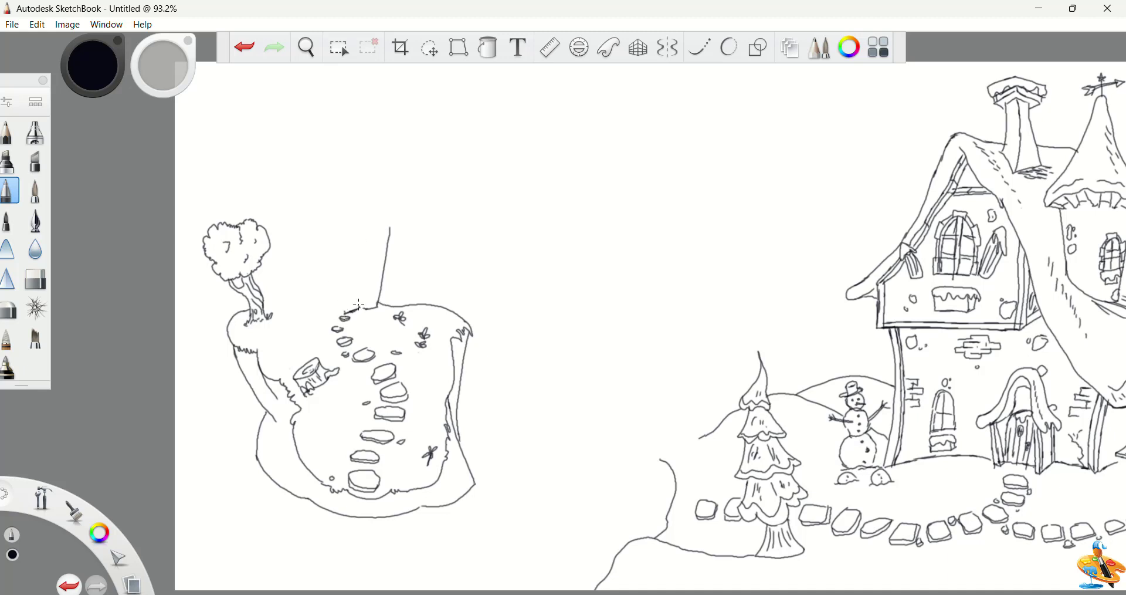
key("ctrl+z")
mouse_move(350, 311)
left_mouse_down()
mouse_move(362, 304)
mouse_move(336, 313)
mouse_move(354, 302)
mouse_move(334, 302)
mouse_move(348, 292)
mouse_move(339, 259)
mouse_move(351, 293)
left_mouse_up()
key("ctrl+z")
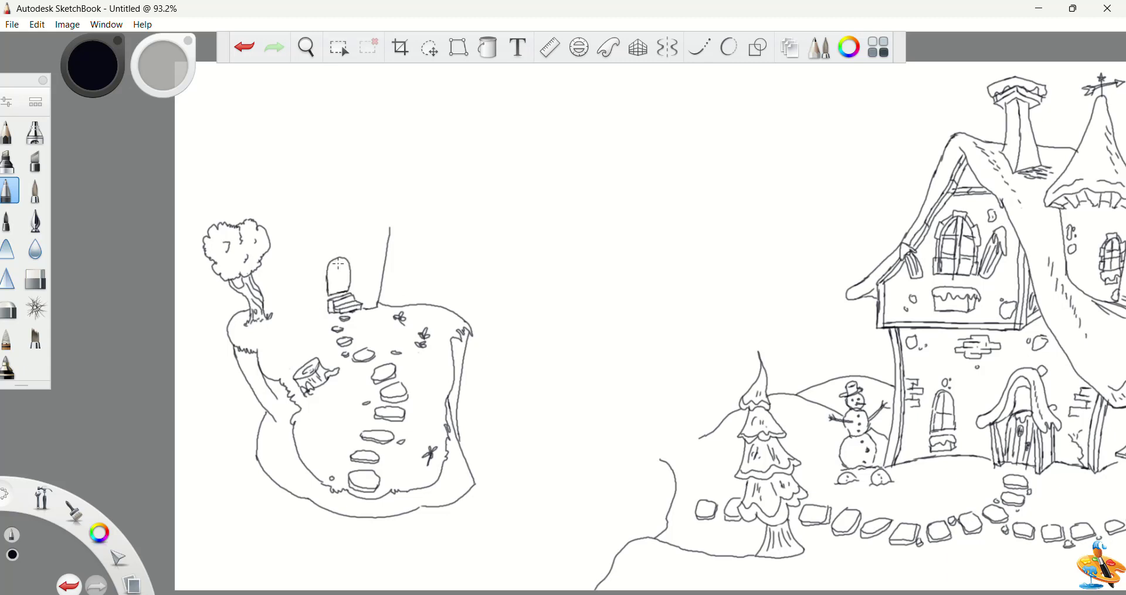
Draw an arched door with a small window, handle and stone frame above the hut's steps
key("ctrl+z")
key("ctrl+z")
key("ctrl+z")
left_click_drag(339, 263, 342, 286)
left_click(346, 276)
mouse_move(335, 272)
left_mouse_down()
mouse_move(335, 288)
mouse_move(338, 258)
mouse_move(326, 291)
mouse_move(352, 289)
mouse_move(356, 242)
mouse_move(326, 289)
left_mouse_up()
Draw the porch's tilted roof over the hut door, with a ridge beam, side eaves and rounded shingles
mouse_move(313, 253)
left_mouse_down()
mouse_move(324, 215)
mouse_move(355, 189)
mouse_move(330, 217)
left_mouse_up()
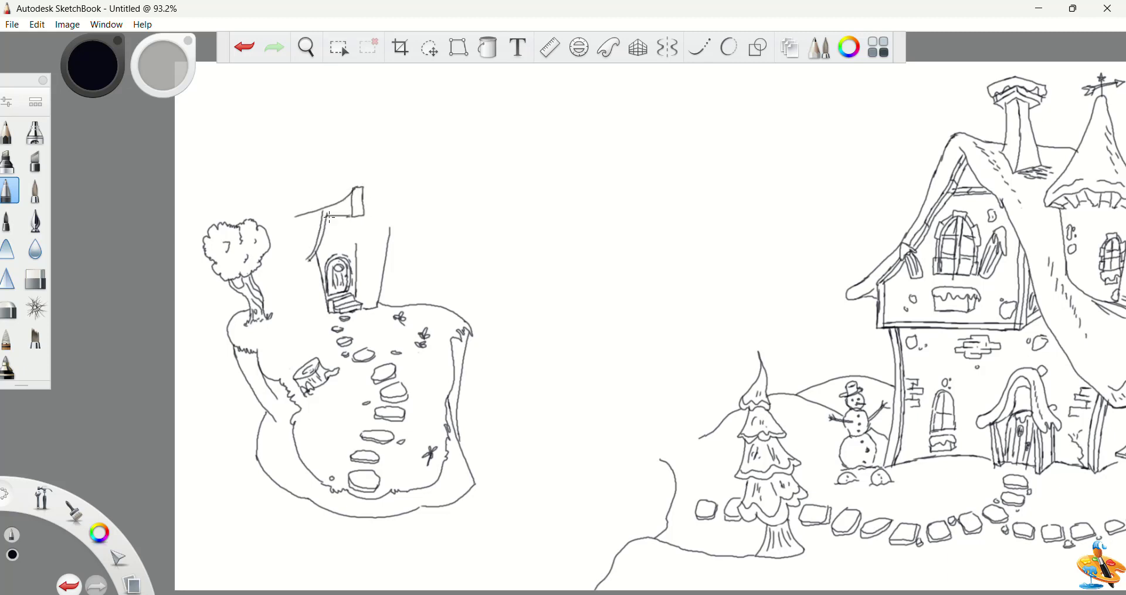
key("ctrl+z")
mouse_move(326, 223)
left_mouse_down()
mouse_move(359, 218)
mouse_move(326, 226)
mouse_move(329, 214)
mouse_move(379, 248)
mouse_move(366, 236)
left_mouse_up()
left_click(35, 279)
left_click(8, 190)
mouse_move(306, 267)
left_mouse_down()
mouse_move(289, 254)
mouse_move(296, 223)
mouse_move(301, 234)
left_mouse_up()
mouse_move(303, 233)
left_mouse_down()
mouse_move(307, 246)
mouse_move(323, 214)
mouse_move(353, 203)
mouse_move(336, 247)
left_mouse_up()
Draw a wooden barrel beside the hut's porch, undoing the stray strokes
mouse_move(293, 293)
left_mouse_down()
mouse_move(309, 294)
mouse_move(296, 313)
mouse_move(314, 315)
mouse_move(307, 293)
mouse_move(301, 318)
mouse_move(316, 302)
mouse_move(306, 317)
left_mouse_up()
key("ctrl+z")
key("ctrl+z")
key("ctrl+z")
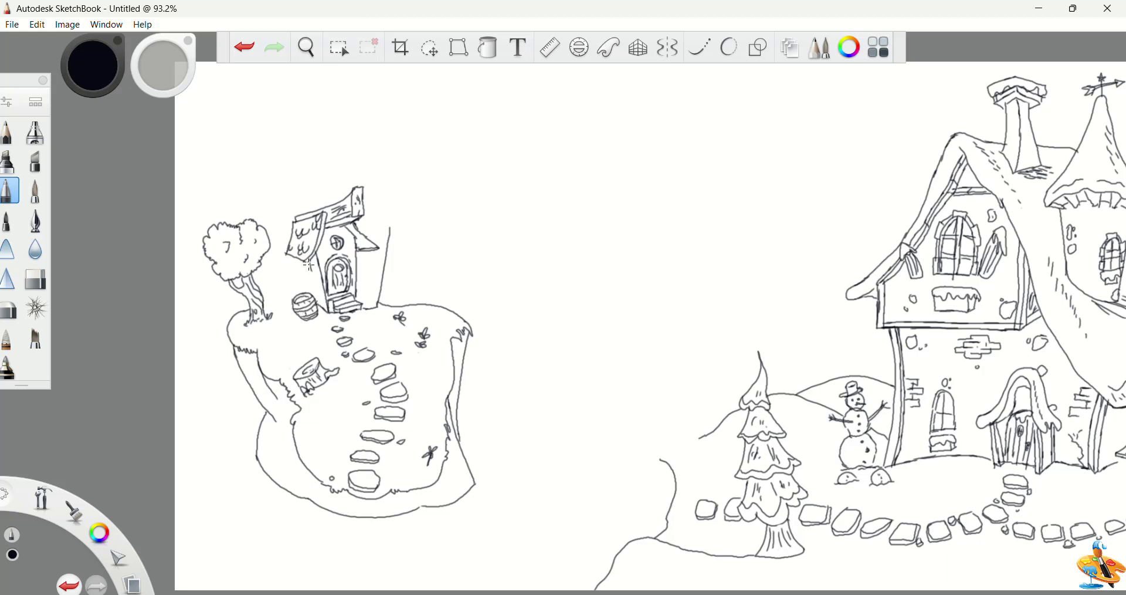
Draw the hut's front wall edge and the outline of its large, sagging main roof above the porch
mouse_move(270, 273)
left_mouse_down()
mouse_move(266, 256)
mouse_move(286, 246)
mouse_move(268, 245)
mouse_move(284, 264)
mouse_move(290, 251)
mouse_move(267, 248)
mouse_move(232, 176)
mouse_move(352, 147)
mouse_move(414, 237)
mouse_move(375, 246)
left_mouse_up()
key("ctrl+z")
key("ctrl+z")
key("ctrl+z")
key("ctrl+z")
key("e")
key("e")
mouse_move(350, 146)
left_mouse_down()
mouse_move(241, 174)
mouse_move(380, 116)
mouse_move(382, 133)
mouse_move(356, 158)
left_mouse_up()
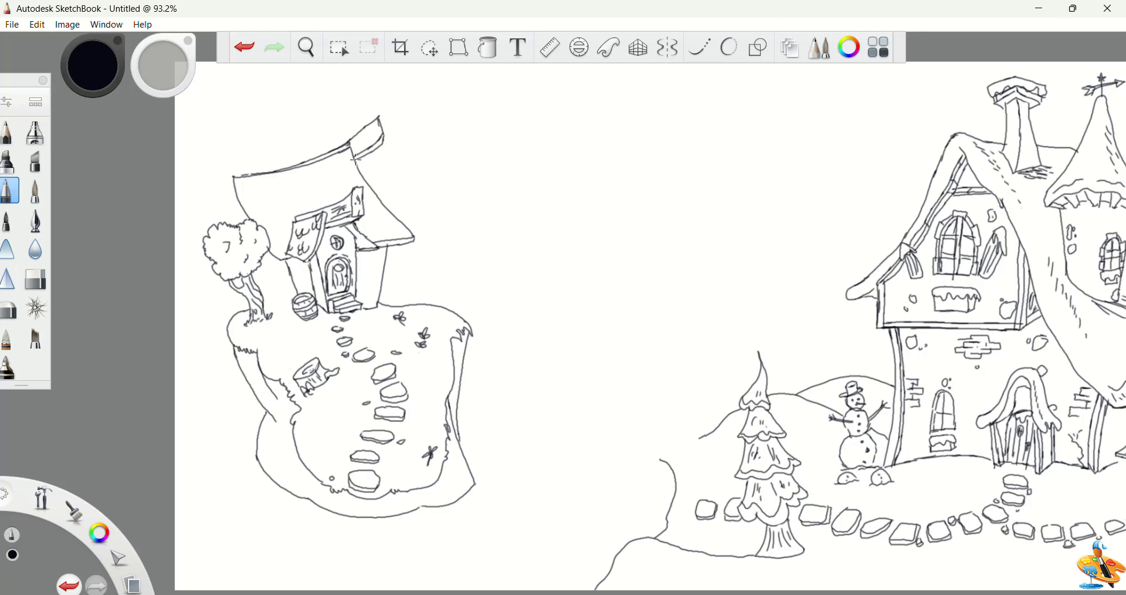
mouse_move(241, 176)
left_mouse_down()
mouse_move(202, 175)
mouse_move(198, 186)
mouse_move(231, 188)
mouse_move(201, 180)
mouse_move(203, 197)
mouse_move(234, 187)
mouse_move(203, 201)
mouse_move(235, 189)
left_mouse_up()
key("ctrl+z")
key("ctrl+z")
key("ctrl+z")
key("ctrl+z")
key("ctrl+z")
key("ctrl+z")
key("ctrl+z")
key("ctrl+z")
key("ctrl+z")
key("ctrl+z")
key("ctrl+z")
key("ctrl+z")
left_click_drag(350, 142, 387, 113)
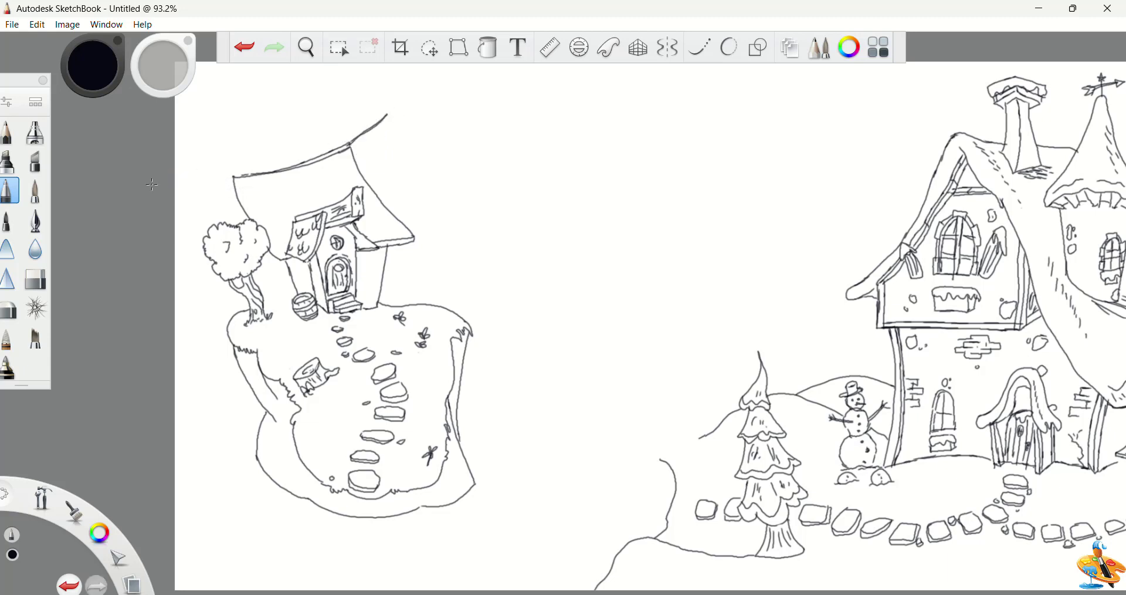
key("ctrl+z")
Use Steady Stroke for the ridge beam extending past both roof ends, and draw a forked branch stub on the roof
left_click(698, 47)
left_click_drag(303, 161, 406, 114)
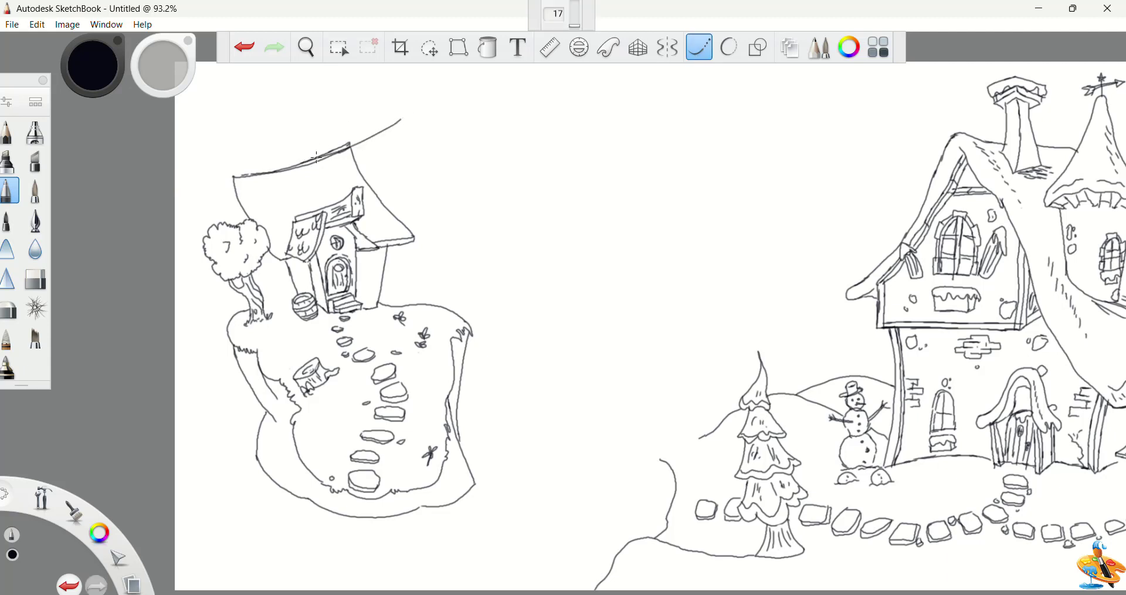
mouse_move(293, 167)
left_mouse_down()
mouse_move(192, 175)
mouse_move(198, 193)
mouse_move(228, 191)
left_mouse_up()
left_click(693, 54)
mouse_move(400, 120)
left_mouse_down()
mouse_move(388, 141)
mouse_move(321, 173)
mouse_move(326, 197)
mouse_move(317, 188)
left_mouse_up()
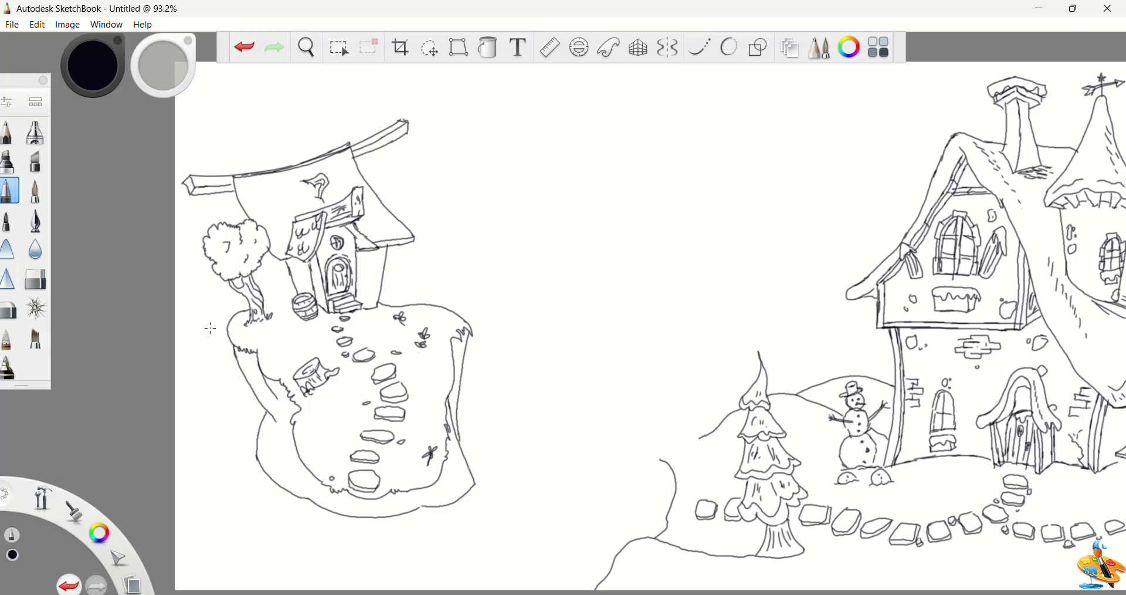
Erase a gap in the hut's ridge and draw a gnarled bare tree with twisted branches growing through the roof
left_click(35, 278)
left_click(281, 171)
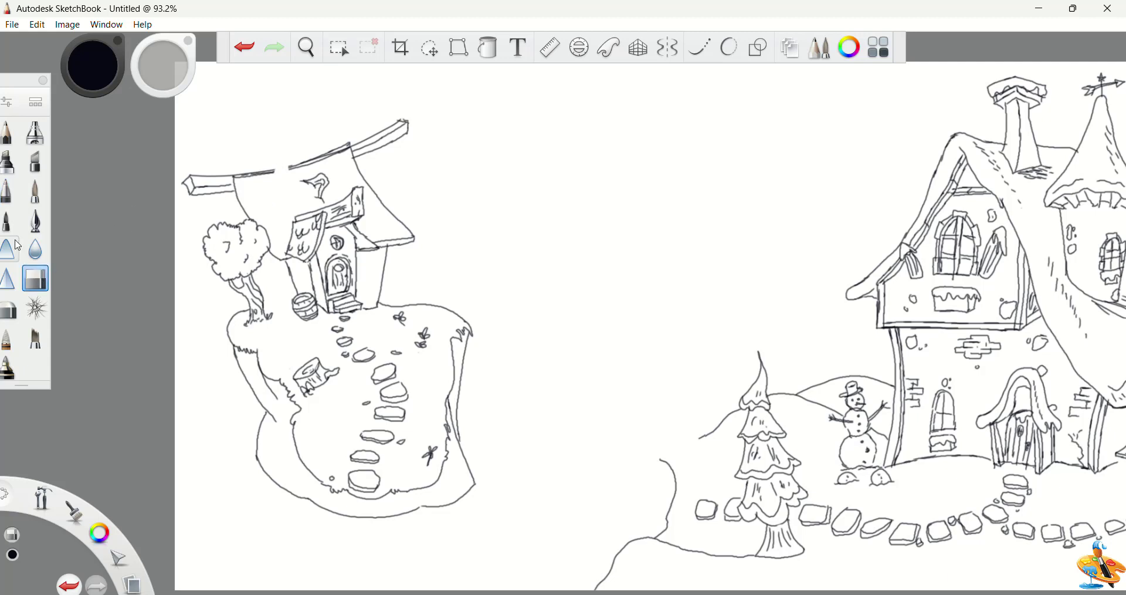
left_click(8, 190)
mouse_move(288, 174)
left_mouse_down()
mouse_move(280, 121)
mouse_move(259, 170)
mouse_move(266, 126)
mouse_move(257, 135)
mouse_move(261, 121)
mouse_move(259, 131)
mouse_move(228, 100)
mouse_move(206, 98)
mouse_move(203, 132)
mouse_move(200, 115)
mouse_move(217, 100)
mouse_move(255, 144)
mouse_move(239, 107)
mouse_move(241, 125)
mouse_move(231, 105)
mouse_move(210, 107)
mouse_move(220, 101)
mouse_move(187, 141)
left_mouse_up()
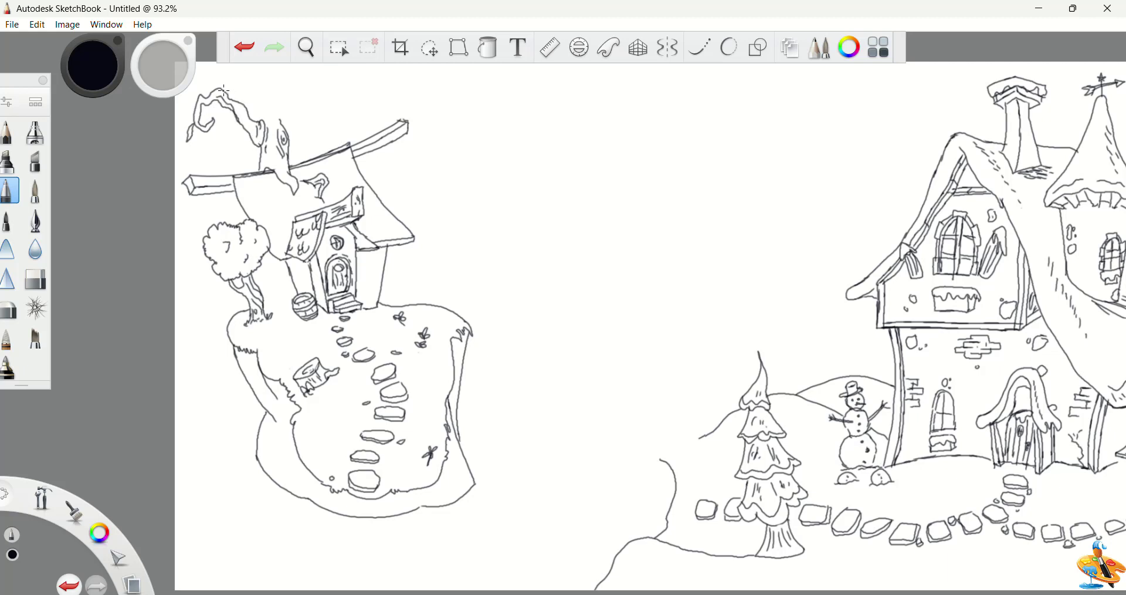
left_click_drag(234, 74, 229, 95)
mouse_move(252, 94)
left_mouse_down()
mouse_move(236, 125)
mouse_move(350, 69)
mouse_move(332, 96)
mouse_move(293, 109)
mouse_move(319, 108)
mouse_move(332, 122)
mouse_move(319, 131)
mouse_move(319, 115)
mouse_move(292, 117)
mouse_move(336, 120)
mouse_move(312, 122)
mouse_move(341, 105)
mouse_move(318, 82)
mouse_move(280, 102)
mouse_move(296, 95)
mouse_move(273, 121)
mouse_move(298, 115)
mouse_move(244, 117)
left_mouse_up()
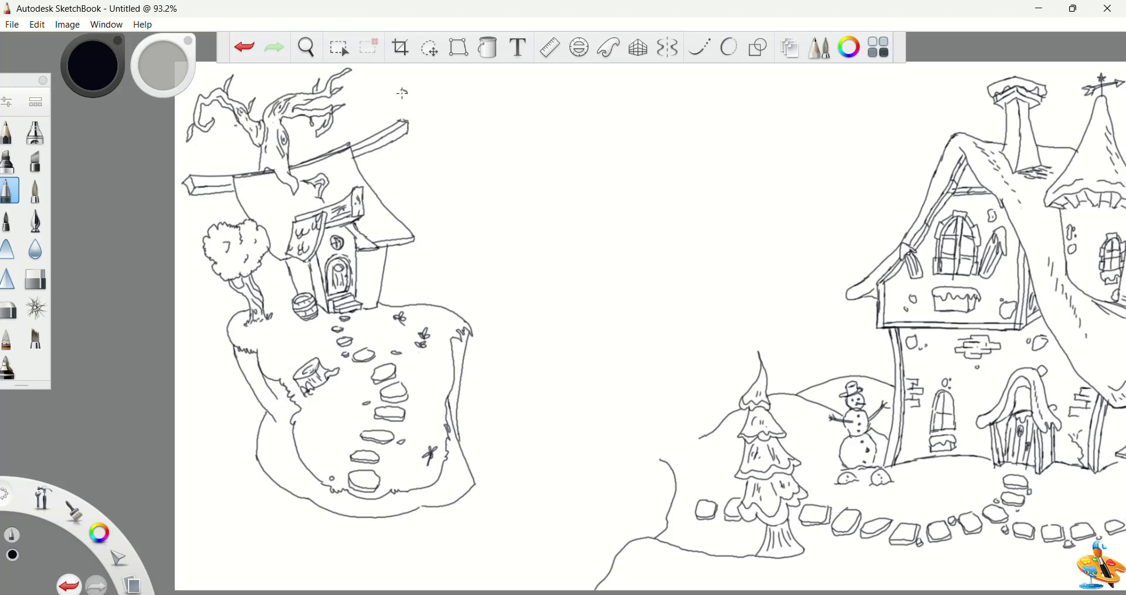
Draw a bird perched on the raised beam end and the hut's side gable and wall behind the leafy tree
mouse_move(403, 93)
left_mouse_down()
mouse_move(386, 119)
mouse_move(411, 122)
mouse_move(417, 122)
left_mouse_up()
left_click_drag(224, 193, 200, 237)
mouse_move(225, 195)
left_mouse_down()
mouse_move(189, 252)
mouse_move(205, 232)
mouse_move(190, 254)
mouse_move(251, 258)
mouse_move(258, 276)
mouse_move(228, 288)
mouse_move(241, 311)
mouse_move(288, 300)
mouse_move(263, 304)
left_mouse_up()
mouse_move(263, 257)
left_mouse_down()
mouse_move(273, 284)
mouse_move(256, 283)
mouse_move(268, 273)
left_mouse_up()
left_click_drag(230, 193, 223, 226)
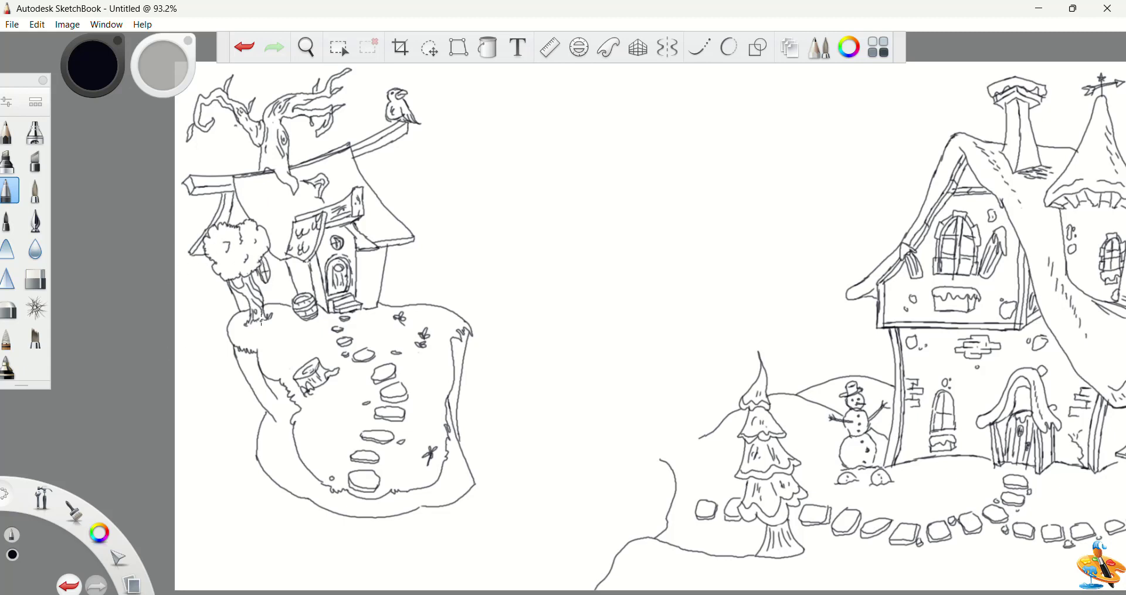
Add bricks, small stones and low plants to the hut's walls on both sides of the porch
mouse_move(270, 305)
left_mouse_down()
mouse_move(280, 309)
mouse_move(264, 317)
left_mouse_up()
mouse_move(293, 265)
left_mouse_down()
mouse_move(286, 304)
mouse_move(270, 302)
left_mouse_up()
left_click_drag(378, 288, 381, 271)
left_click_drag(376, 271, 363, 275)
left_click_drag(238, 301, 249, 311)
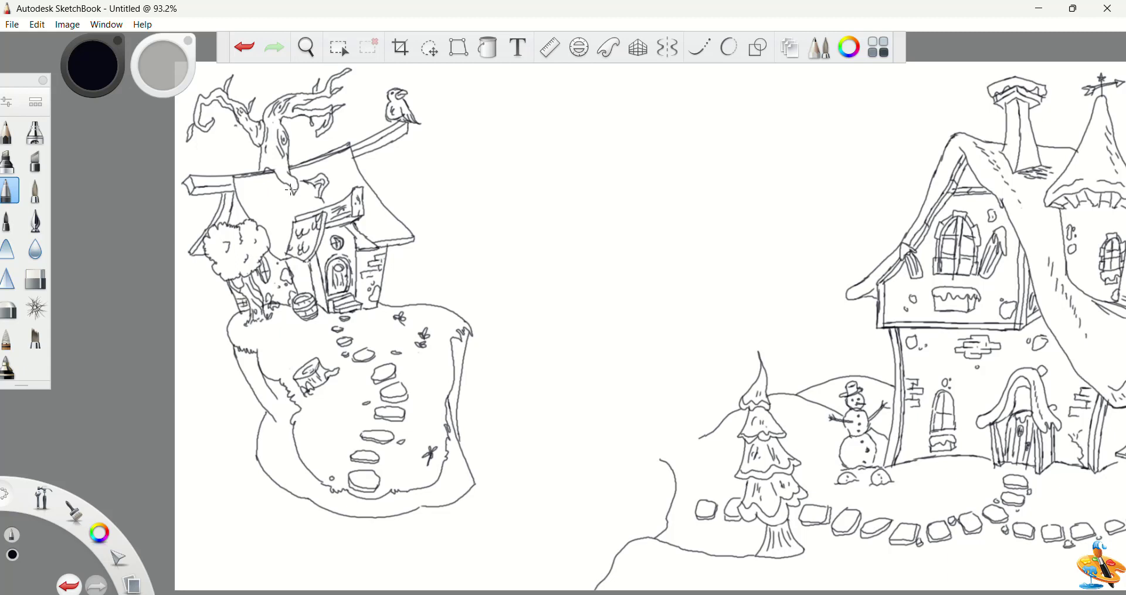
Draw scattered clusters of rounded shingles across the hut's main roof
mouse_move(245, 180)
left_mouse_down()
mouse_move(252, 199)
mouse_move(281, 202)
mouse_move(286, 228)
mouse_move(264, 213)
left_mouse_up()
left_click_drag(343, 160, 339, 177)
mouse_move(346, 169)
left_mouse_down()
mouse_move(343, 192)
mouse_move(375, 220)
left_mouse_up()
left_click_drag(380, 208, 394, 228)
mouse_move(384, 223)
left_mouse_down()
mouse_move(390, 237)
mouse_move(372, 224)
left_mouse_up()
left_click_drag(373, 219, 379, 231)
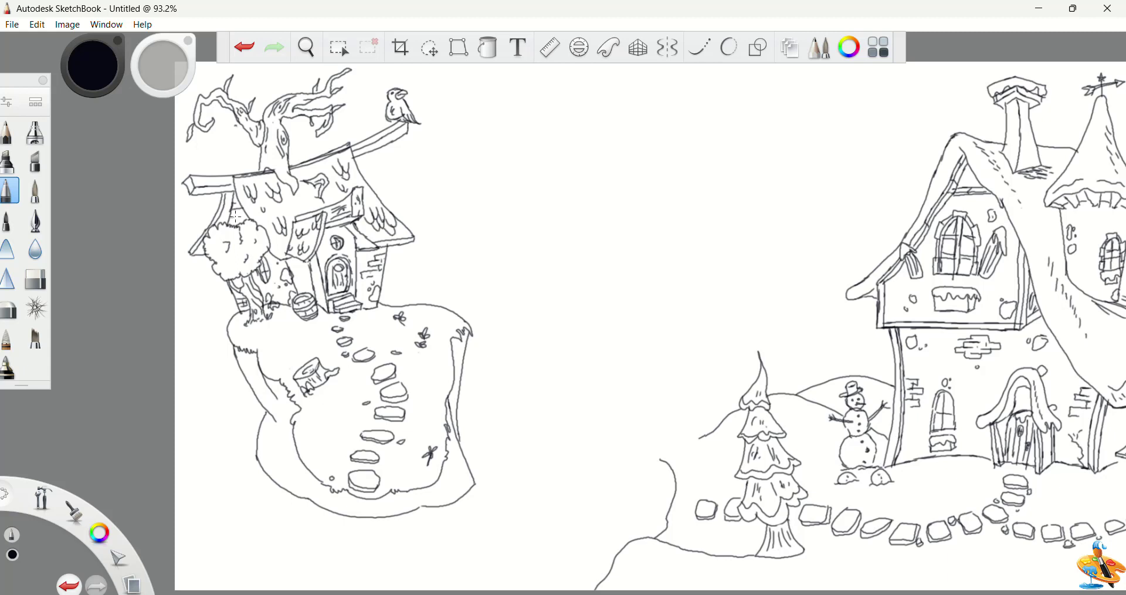
Add plank lines to the hut's side gable and wood grain along both ends of the ridge beam
left_click_drag(223, 198, 225, 211)
left_click_drag(227, 201, 230, 216)
left_click_drag(190, 180, 221, 187)
left_click_drag(402, 133, 366, 150)
left_click_drag(395, 124, 389, 130)
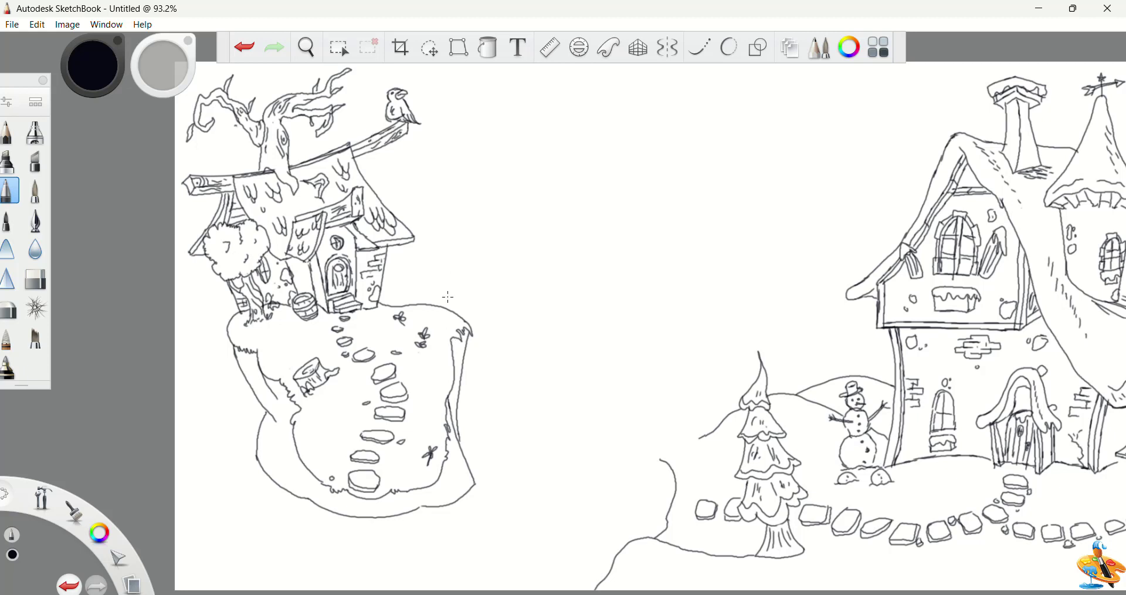
Draw jagged, curved spires with short hatching strokes rising behind the hut
mouse_move(448, 296)
left_mouse_down()
mouse_move(457, 302)
mouse_move(448, 231)
mouse_move(472, 200)
mouse_move(439, 208)
left_mouse_up()
mouse_move(403, 302)
left_mouse_down()
mouse_move(423, 229)
mouse_move(445, 206)
mouse_move(428, 248)
left_mouse_up()
mouse_move(431, 265)
left_mouse_down()
mouse_move(425, 280)
mouse_move(404, 246)
mouse_move(413, 198)
mouse_move(399, 212)
left_mouse_up()
mouse_move(392, 259)
left_mouse_down()
mouse_move(387, 274)
mouse_move(398, 264)
left_mouse_up()
left_click_drag(405, 262, 400, 285)
left_click_drag(392, 281, 387, 297)
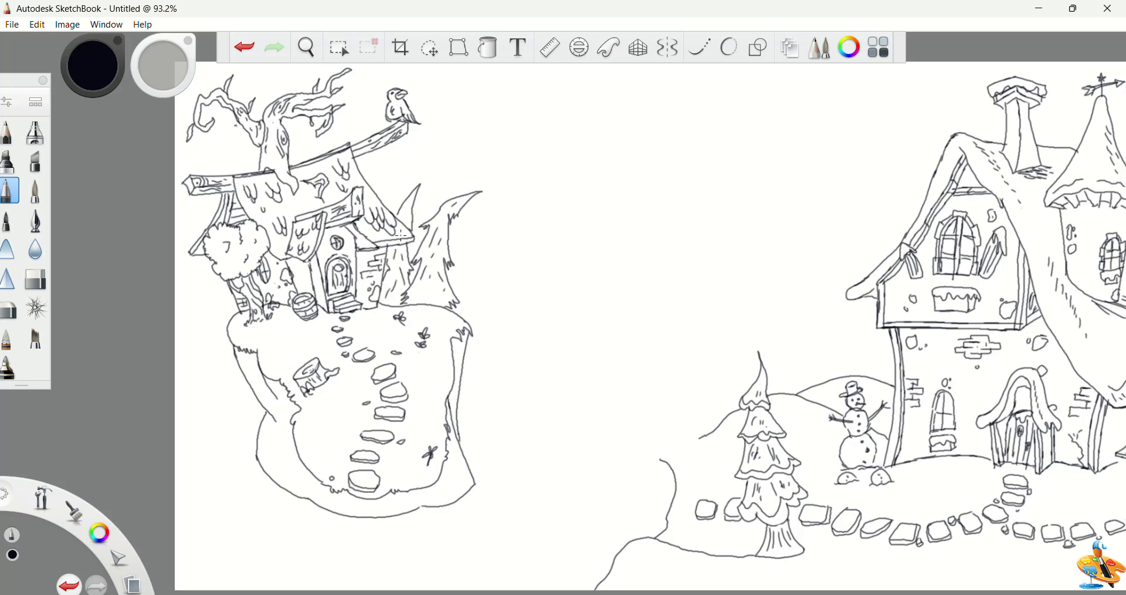
mouse_move(377, 193)
left_mouse_down()
mouse_move(401, 203)
mouse_move(399, 217)
left_mouse_up()
Shade both sides of the island's cliff with long strokes following its slopes
mouse_move(239, 352)
left_mouse_down()
mouse_move(274, 402)
mouse_move(264, 459)
left_mouse_up()
left_click_drag(273, 428, 277, 463)
left_click_drag(280, 433, 295, 468)
left_click_drag(297, 472, 316, 490)
left_click_drag(455, 455, 456, 481)
left_click_drag(459, 344, 459, 369)
left_click_drag(461, 462, 464, 479)
left_click_drag(455, 471, 451, 480)
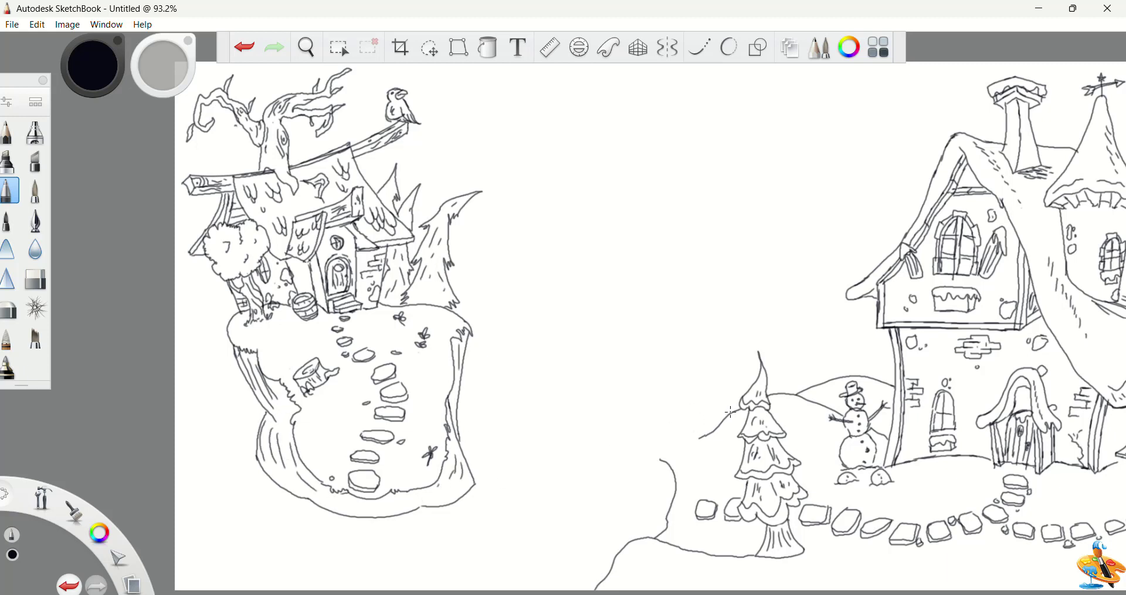
Redraw the snowy shore's edge with a pointed ledge and draw a horizon line from the house past the island
left_click(35, 278)
left_click_drag(660, 461, 675, 480)
left_click(12, 192)
mouse_move(706, 435)
left_mouse_down()
mouse_move(625, 402)
mouse_move(677, 484)
left_mouse_up()
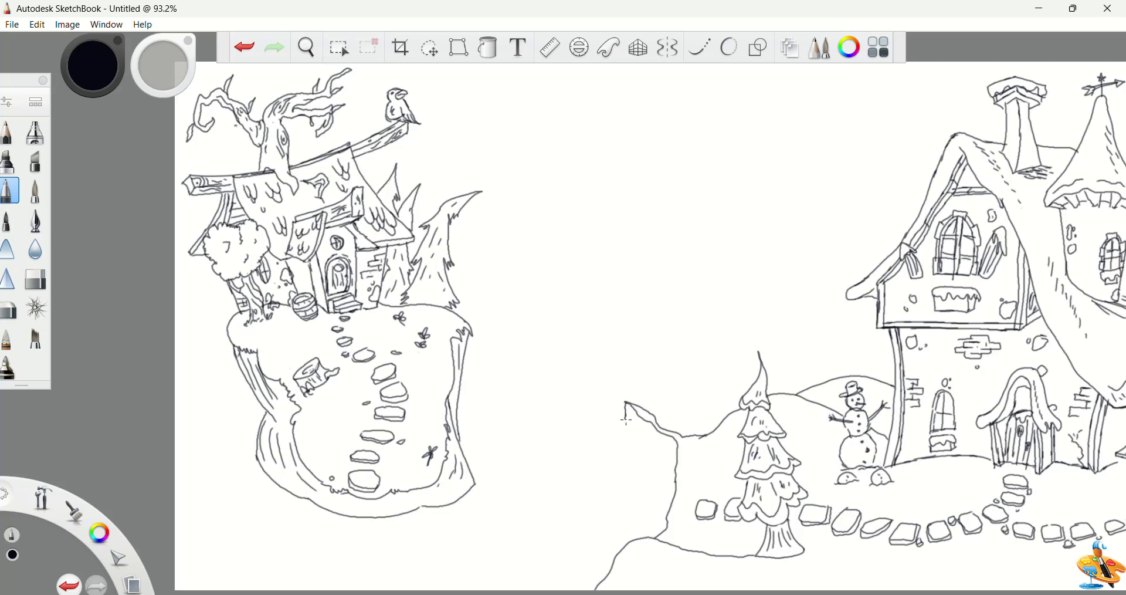
key("ctrl+z")
left_click_drag(624, 403, 672, 498)
key("ctrl+z")
left_click_drag(625, 403, 676, 455)
left_click_drag(886, 341, 179, 352)
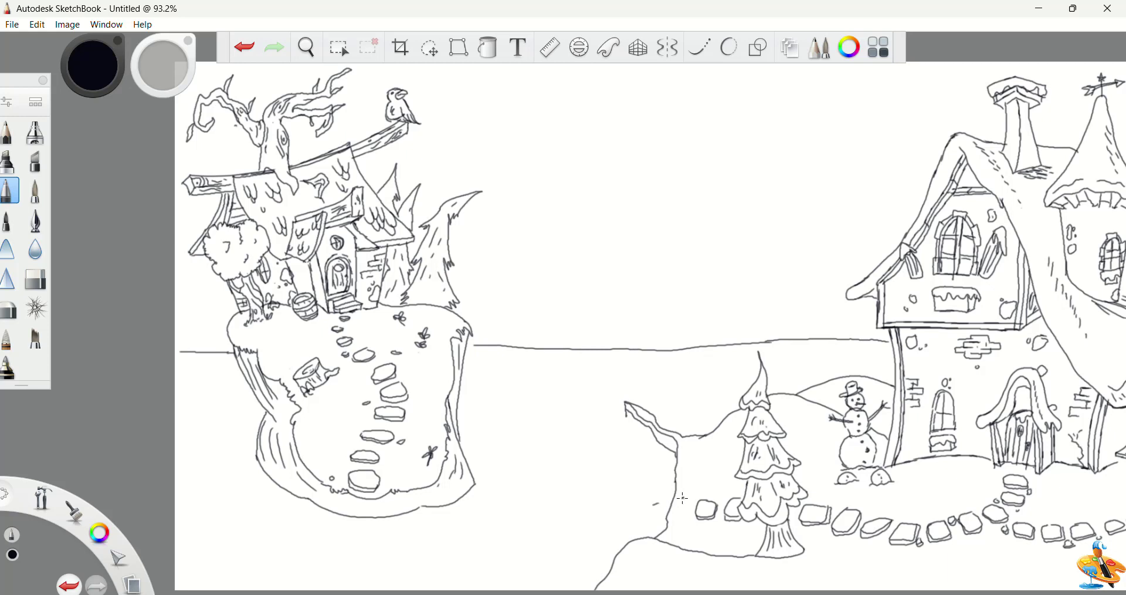
Draw a small sailboat with a hull, mast and two triangular sails beside the snowy shore
mouse_move(656, 500)
left_mouse_down()
mouse_move(598, 506)
mouse_move(594, 496)
left_mouse_up()
mouse_move(661, 484)
left_mouse_down()
mouse_move(594, 492)
mouse_move(649, 502)
left_mouse_up()
mouse_move(607, 496)
left_mouse_down()
mouse_move(622, 489)
mouse_move(583, 496)
mouse_move(624, 430)
mouse_move(622, 482)
mouse_move(628, 429)
mouse_move(632, 488)
mouse_move(587, 490)
left_mouse_up()
mouse_move(630, 430)
left_mouse_down()
mouse_move(665, 485)
mouse_move(611, 513)
left_mouse_up()
Draw curved wave lines in the water around both sides of the island's base
mouse_move(250, 472)
left_mouse_down()
mouse_move(308, 516)
mouse_move(262, 504)
left_mouse_up()
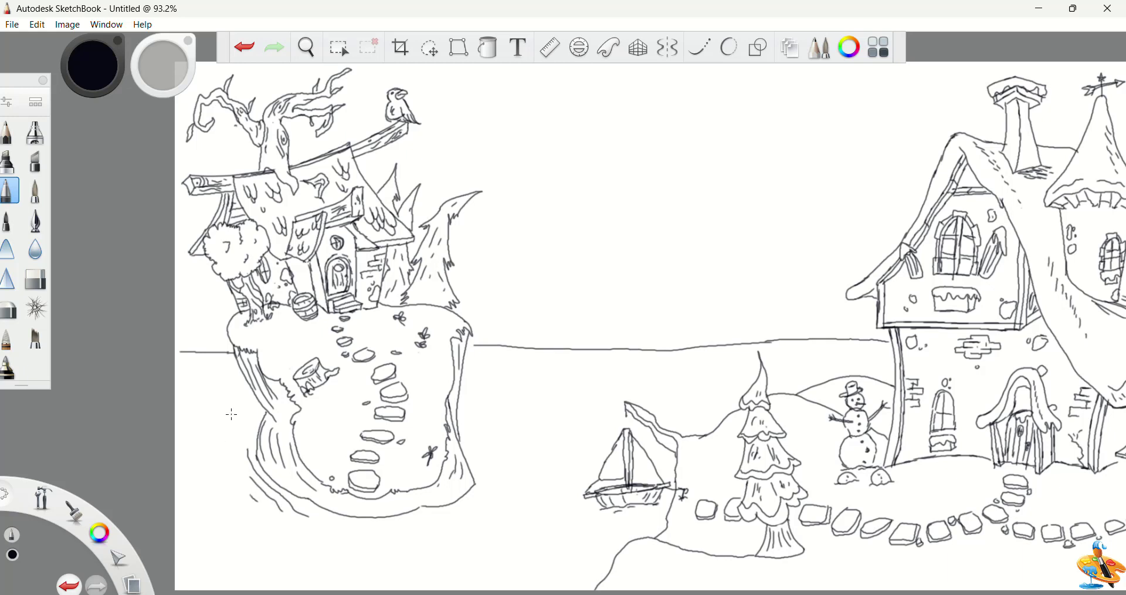
left_click_drag(229, 406, 211, 480)
left_click_drag(428, 517, 494, 476)
mouse_move(446, 528)
left_mouse_down()
mouse_move(496, 512)
mouse_move(498, 522)
left_mouse_up()
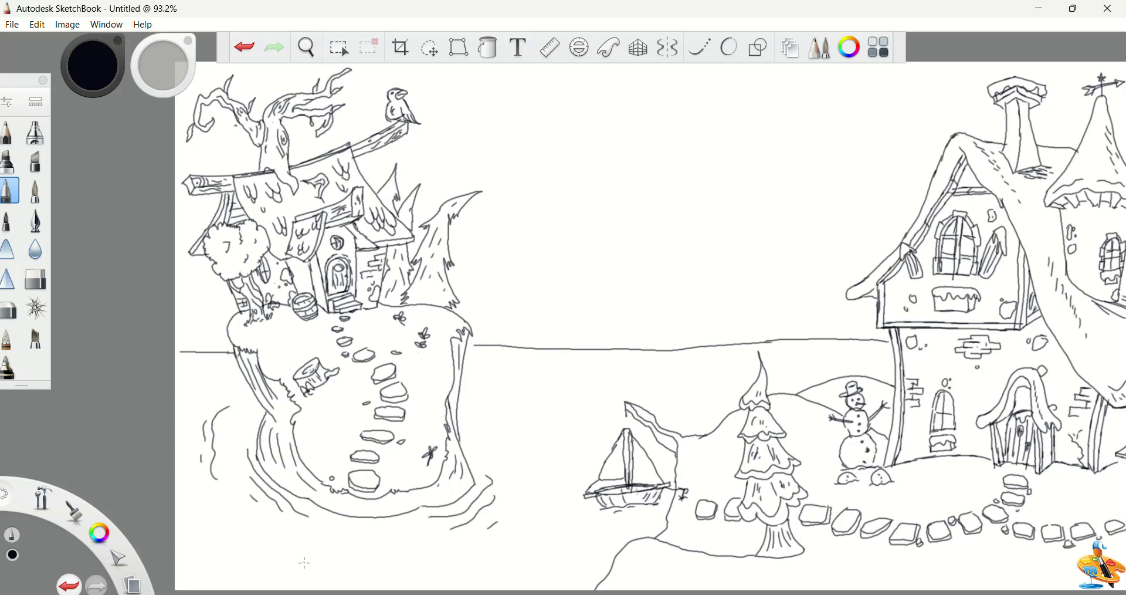
Draw long ripple lines in the foreground water below the island and along the snowy shore
left_click_drag(297, 556, 414, 567)
left_click_drag(332, 567, 396, 571)
left_click_drag(349, 576, 362, 577)
left_click_drag(610, 556, 529, 578)
left_click_drag(540, 578, 593, 568)
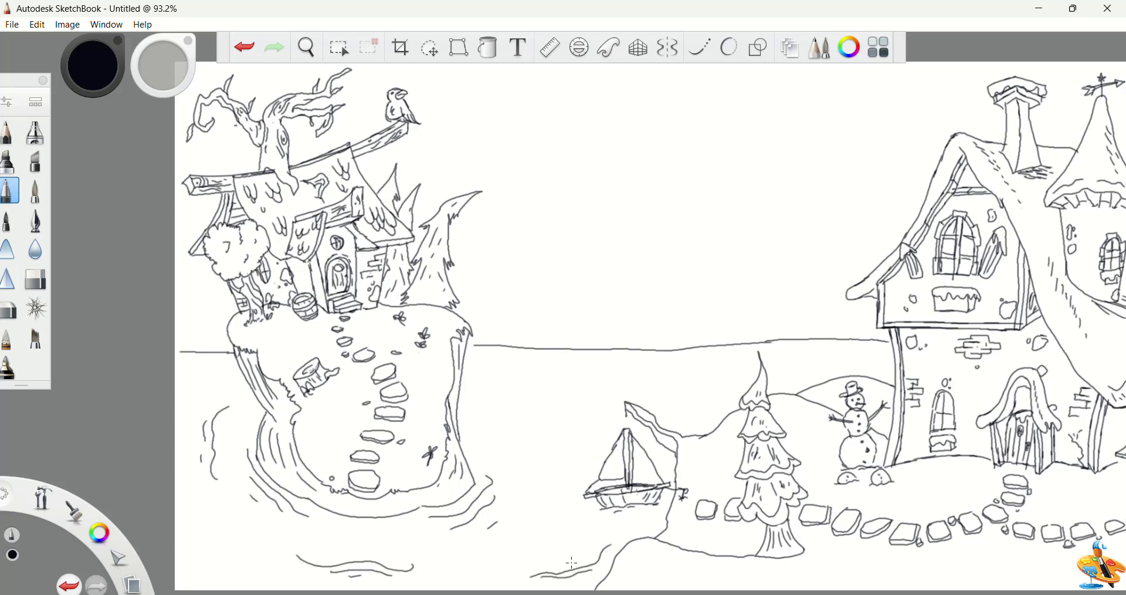
Scatter short ripple strokes over the open water between the horizon and the sailboat
left_click_drag(604, 385, 628, 381)
left_click_drag(631, 381, 748, 373)
left_click_drag(601, 370, 626, 369)
mouse_move(558, 380)
left_mouse_down()
mouse_move(572, 378)
mouse_move(572, 402)
left_mouse_up()
left_click_drag(533, 426, 556, 421)
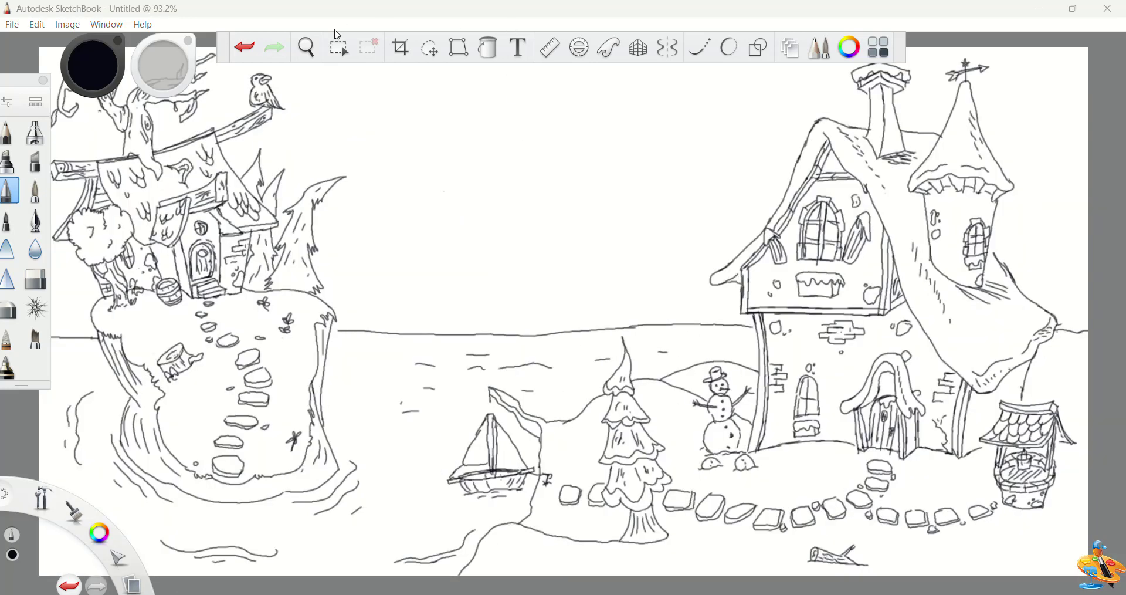
Draw a crescent moon in the sky beside the snowy cottage's chimney
key("space")
left_click_drag(455, 184, 448, 244)
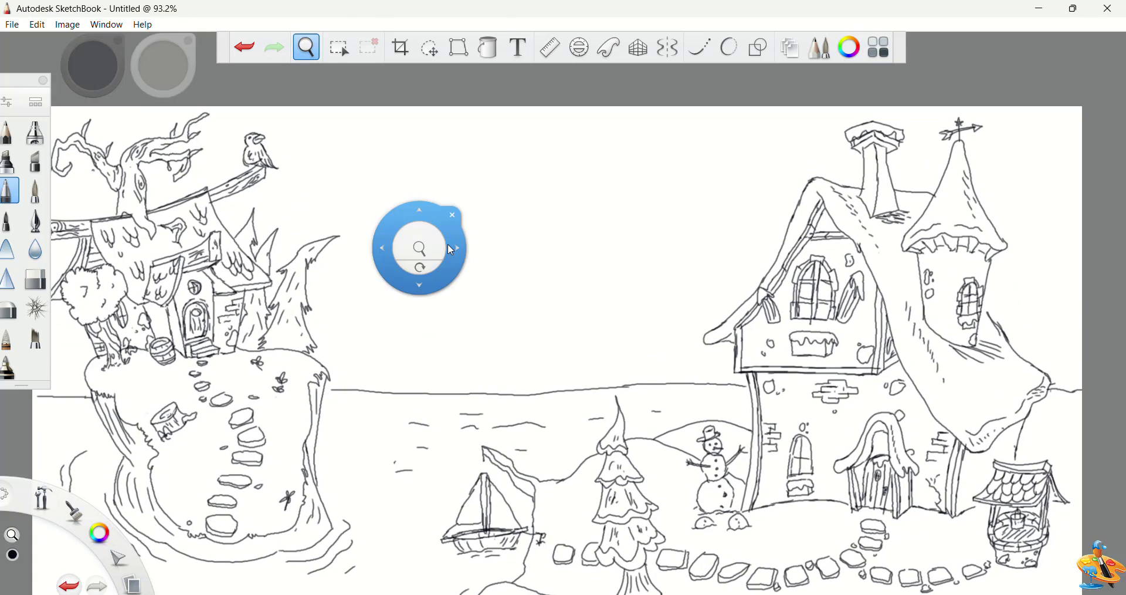
mouse_move(729, 152)
left_mouse_down()
mouse_move(698, 143)
mouse_move(727, 175)
mouse_move(714, 147)
mouse_move(751, 176)
mouse_move(719, 137)
left_mouse_up()
key("ctrl+z")
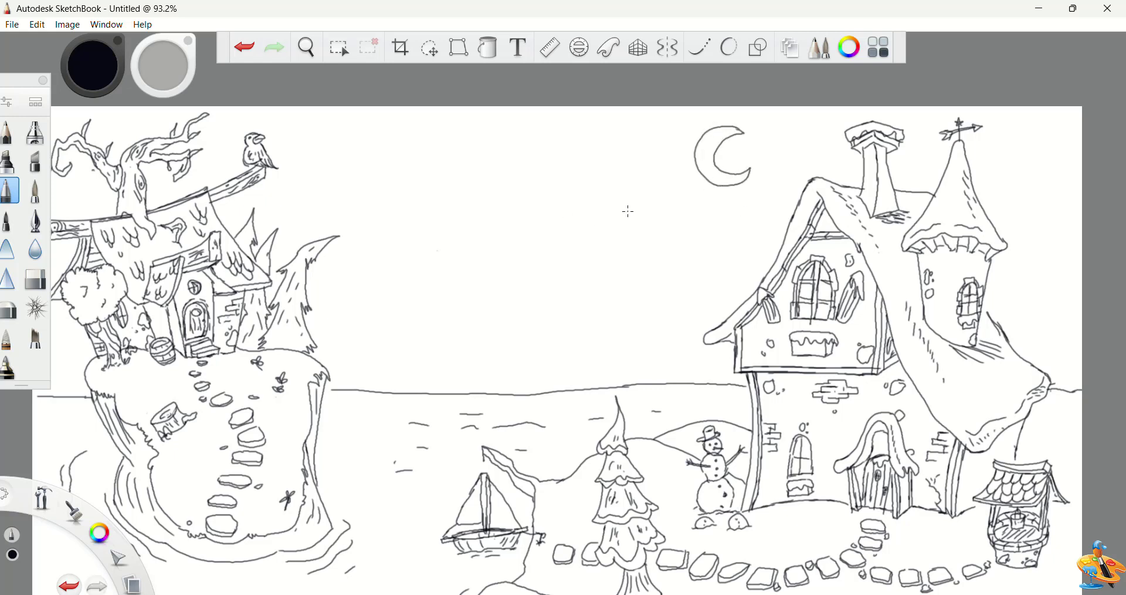
Draw flat-bottomed clouds over the sea and beside the snowy cottage's tower, plus a small low one above the horizon
mouse_move(628, 211)
left_mouse_down()
mouse_move(508, 210)
mouse_move(584, 186)
mouse_move(692, 217)
left_mouse_up()
left_click_drag(674, 214, 646, 214)
left_click_drag(536, 207, 621, 213)
mouse_move(487, 267)
left_mouse_down()
mouse_move(368, 245)
mouse_move(476, 254)
mouse_move(487, 267)
left_mouse_up()
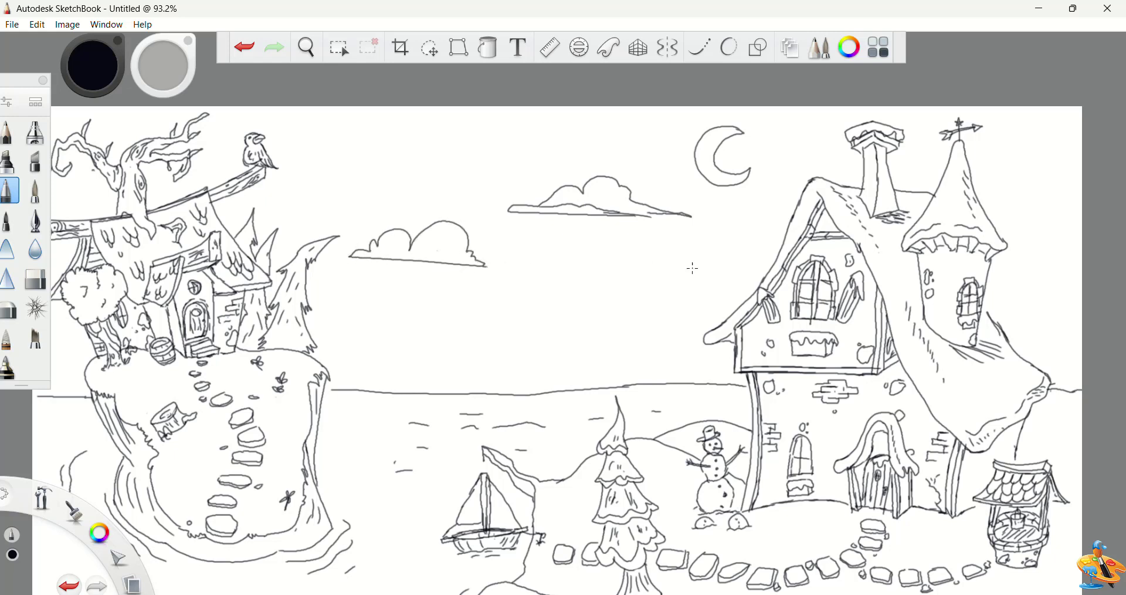
mouse_move(995, 291)
left_mouse_down()
mouse_move(1031, 255)
mouse_move(974, 283)
left_mouse_up()
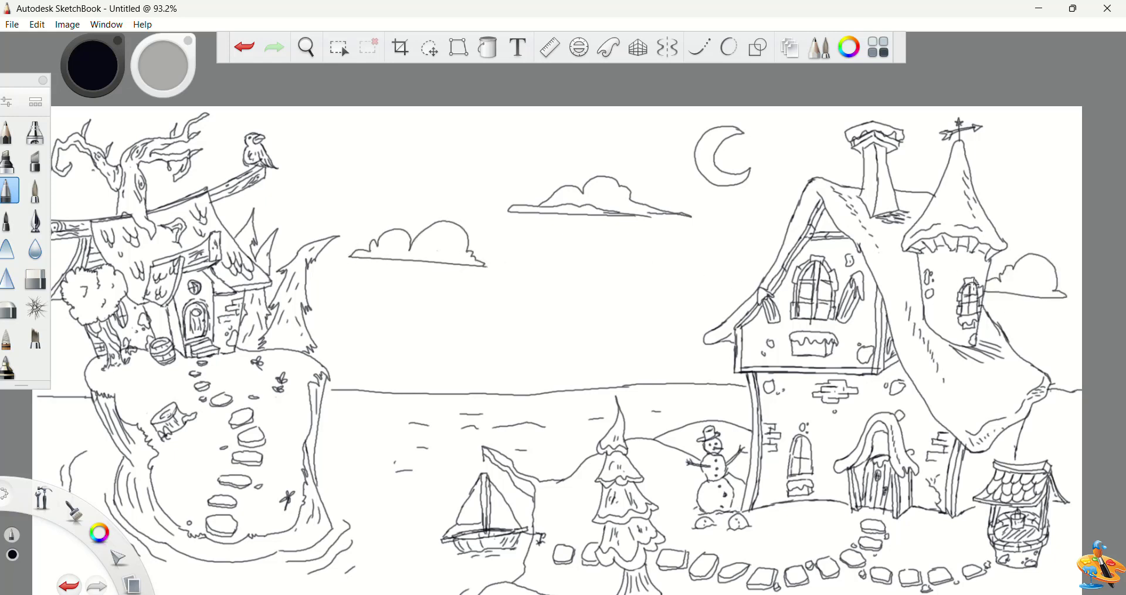
mouse_move(378, 330)
left_mouse_down()
mouse_move(491, 339)
mouse_move(378, 331)
left_mouse_up()
Erase the horizon line behind the snowman and draw a leaning brick lighthouse with a pointed roof on the hill there
left_click(36, 278)
mouse_move(691, 424)
left_mouse_down()
mouse_move(674, 377)
mouse_move(676, 429)
mouse_move(694, 360)
mouse_move(670, 364)
left_mouse_up()
left_click(8, 191)
left_click_drag(668, 432, 691, 425)
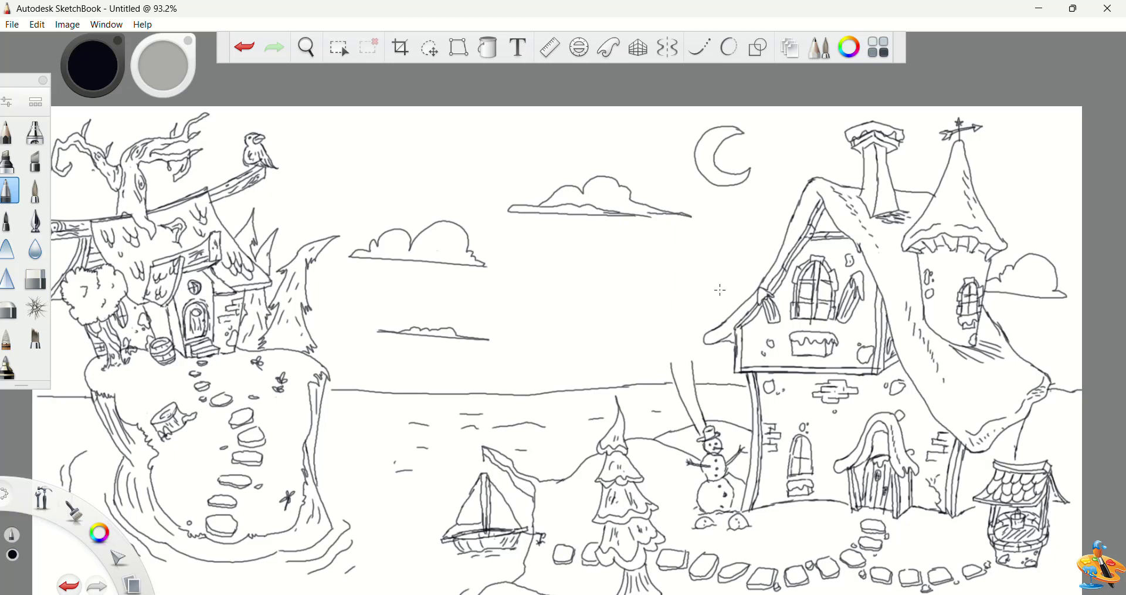
mouse_move(696, 354)
left_mouse_down()
mouse_move(666, 359)
mouse_move(699, 361)
mouse_move(681, 322)
mouse_move(667, 338)
mouse_move(692, 356)
mouse_move(677, 381)
mouse_move(682, 399)
left_mouse_up()
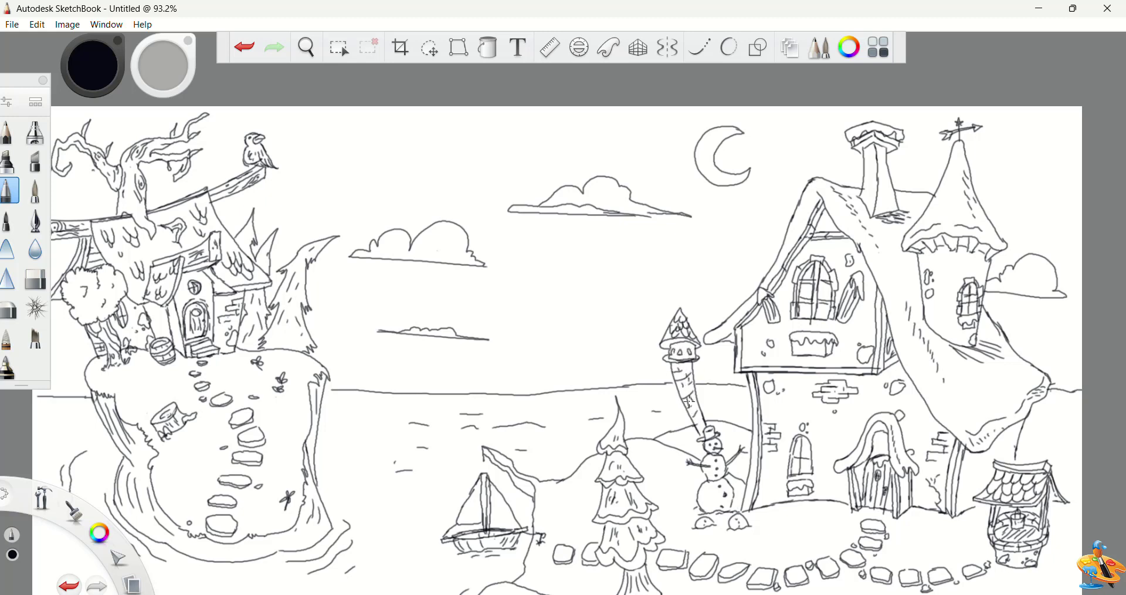
left_click_drag(676, 380, 696, 370)
left_click_drag(681, 372, 685, 368)
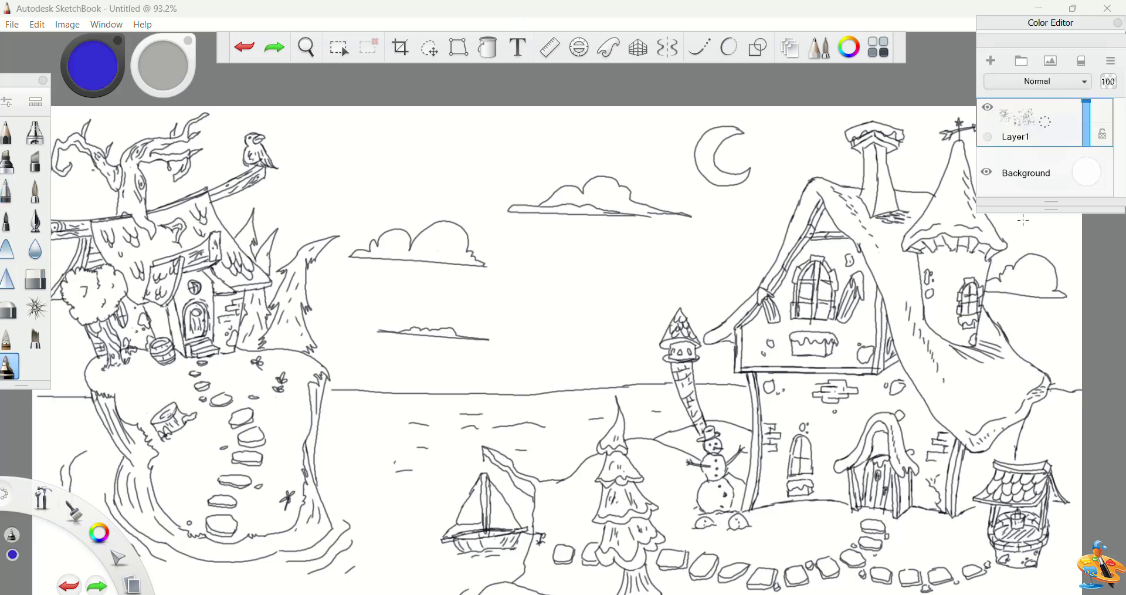
Change the background color to pale cream and make Layer1 the active layer
left_click(1072, 176)
left_click(1078, 168)
left_click_drag(1078, 168, 1077, 163)
left_click(1010, 122)
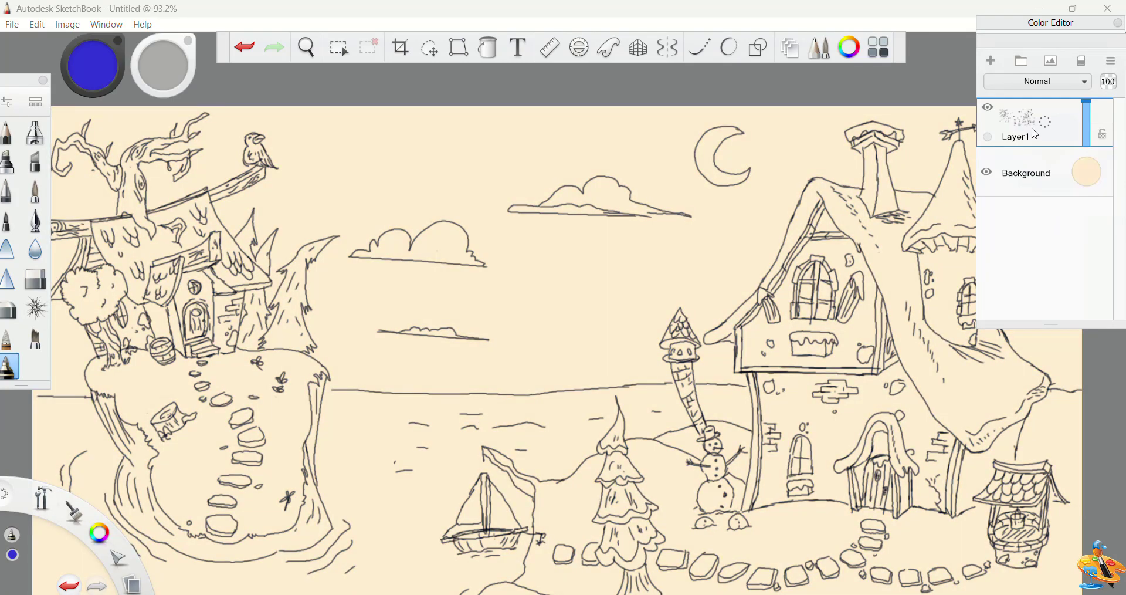
Add a layer above the sketch and show the layer list beneath the color wheel
left_click(993, 64)
left_click(849, 47)
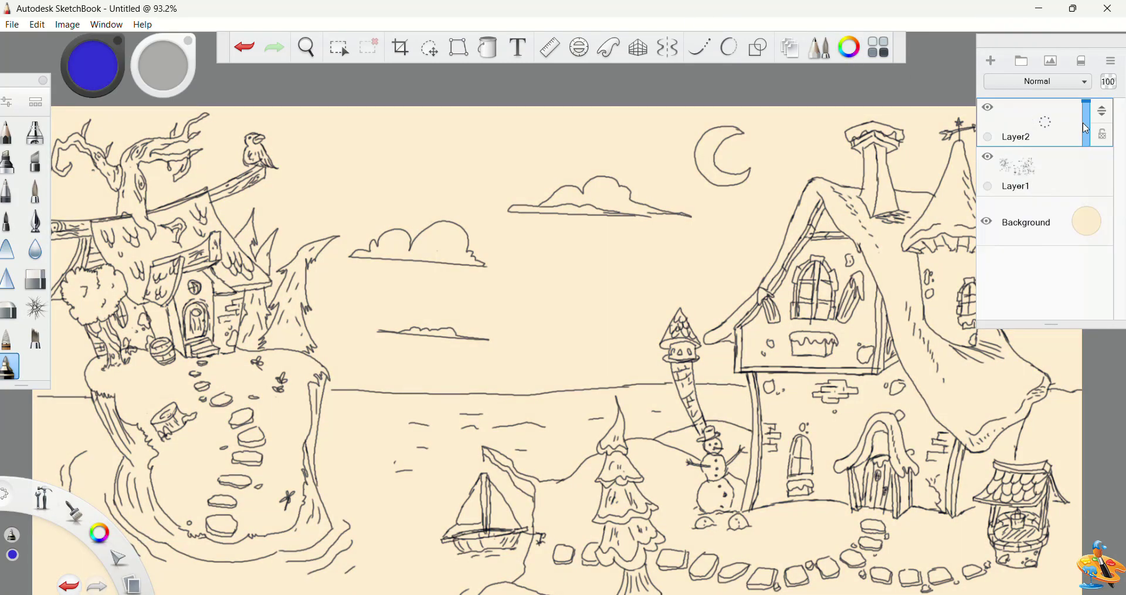
left_click_drag(1034, 40, 1015, 228)
left_click(849, 47)
Try a yellow-green stroke on the snowy cottage's gable and undo both the stroke and the added layer
left_click(1018, 85)
left_click_drag(815, 213, 805, 217)
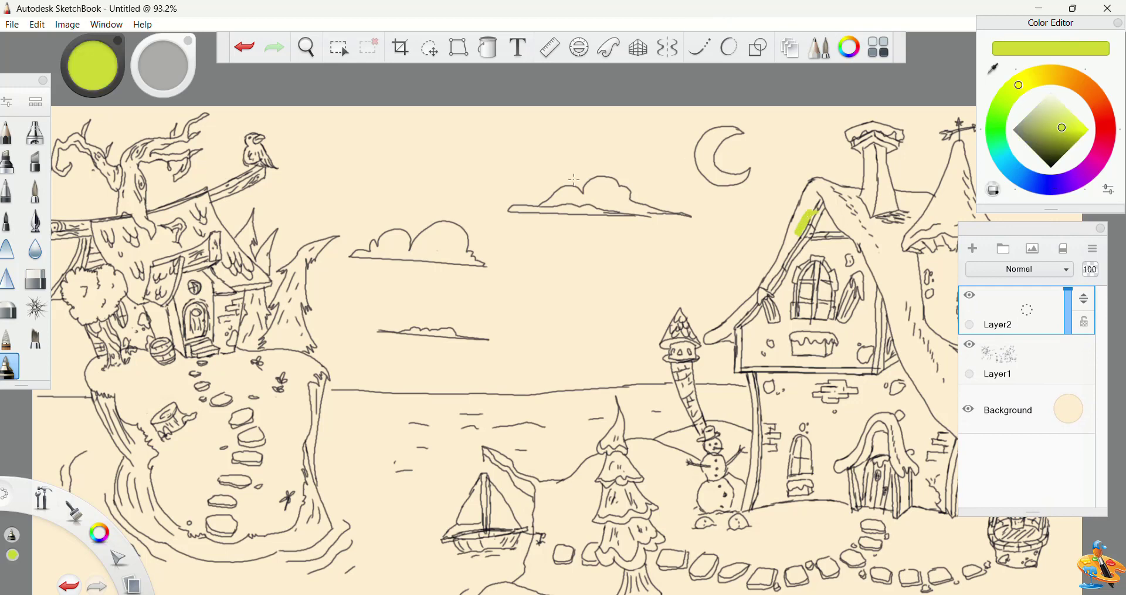
key("ctrl+z")
left_click(1005, 361)
key("ctrl+z")
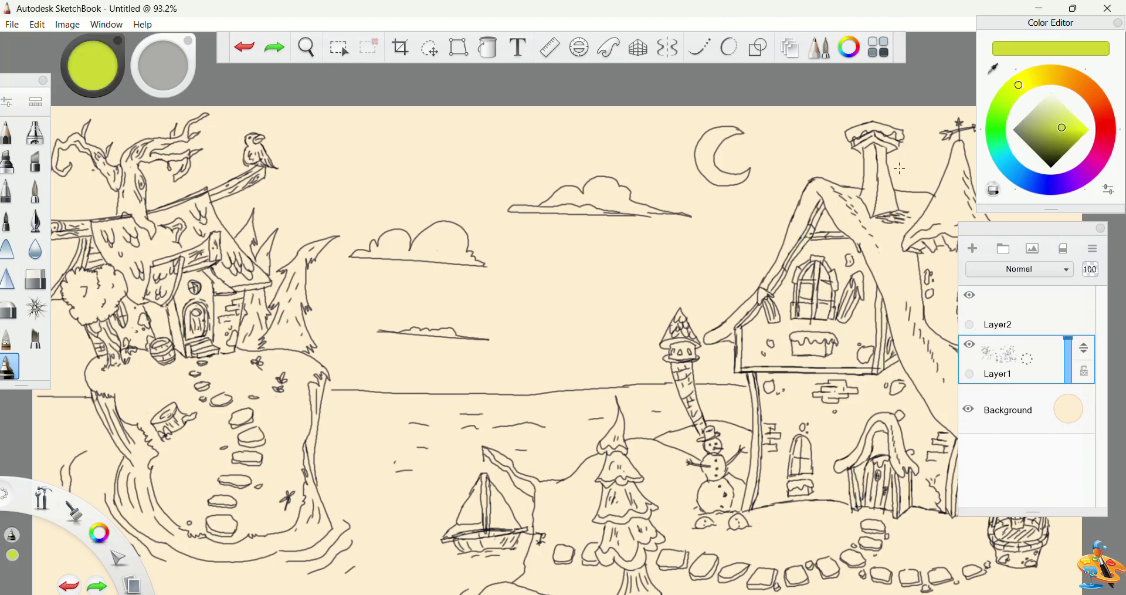
left_click(1057, 98)
left_click(1026, 310)
key("ctrl+z")
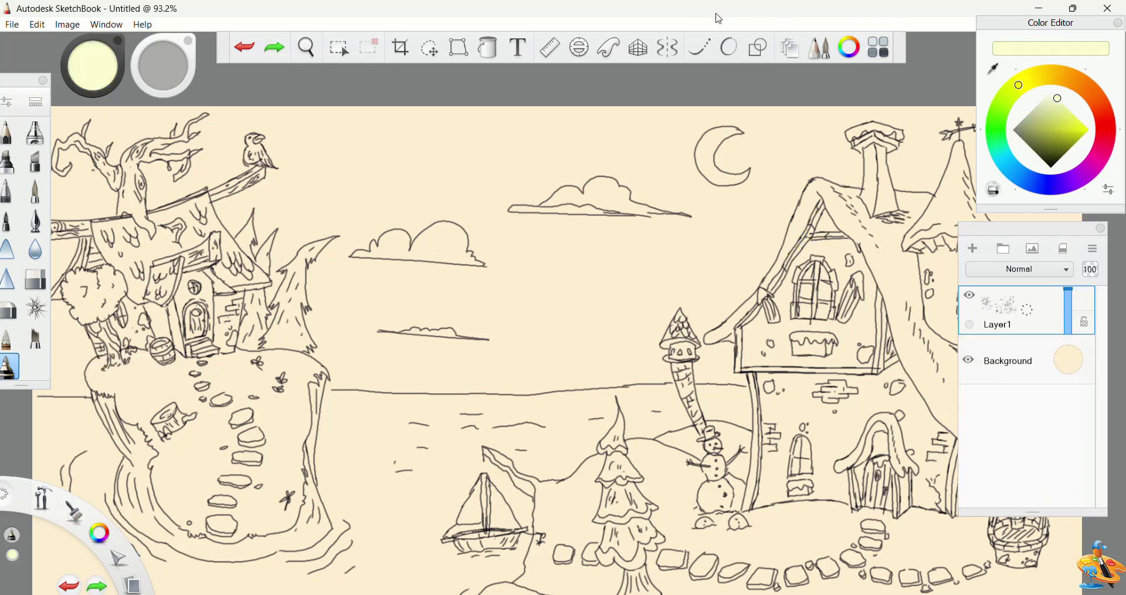
Paint light orange-tan along the edges of the island hut's main roof, leaving the tree root uncolored
left_click(306, 47)
mouse_move(372, 110)
left_mouse_down()
mouse_move(633, 125)
mouse_move(630, 106)
mouse_move(582, 86)
mouse_move(586, 121)
mouse_move(590, 113)
left_mouse_up()
left_click(602, 151)
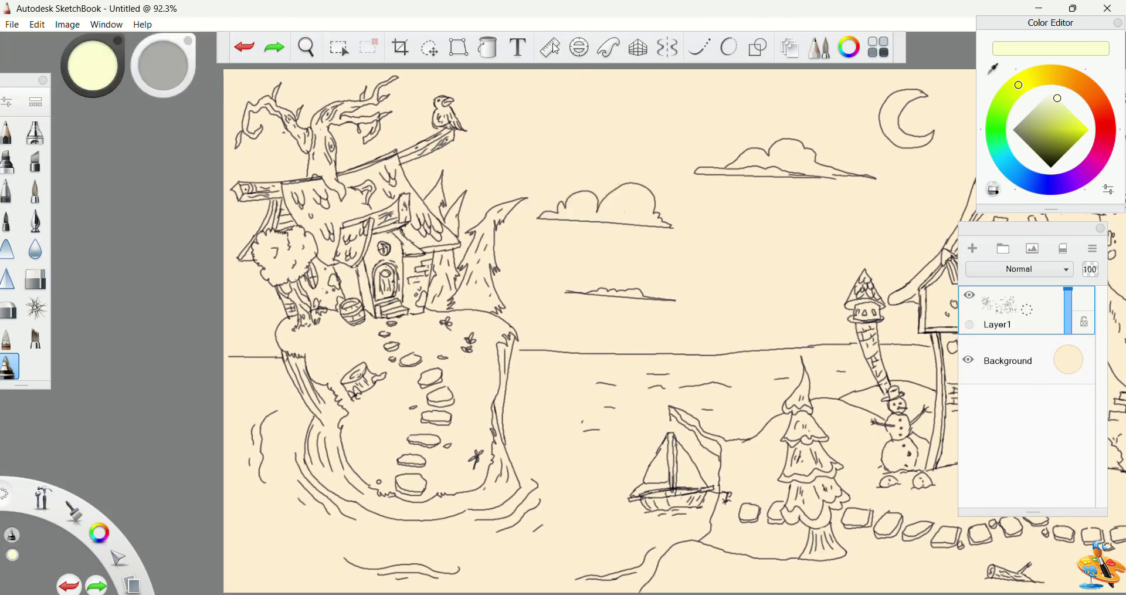
left_click(1071, 78)
left_click(1061, 112)
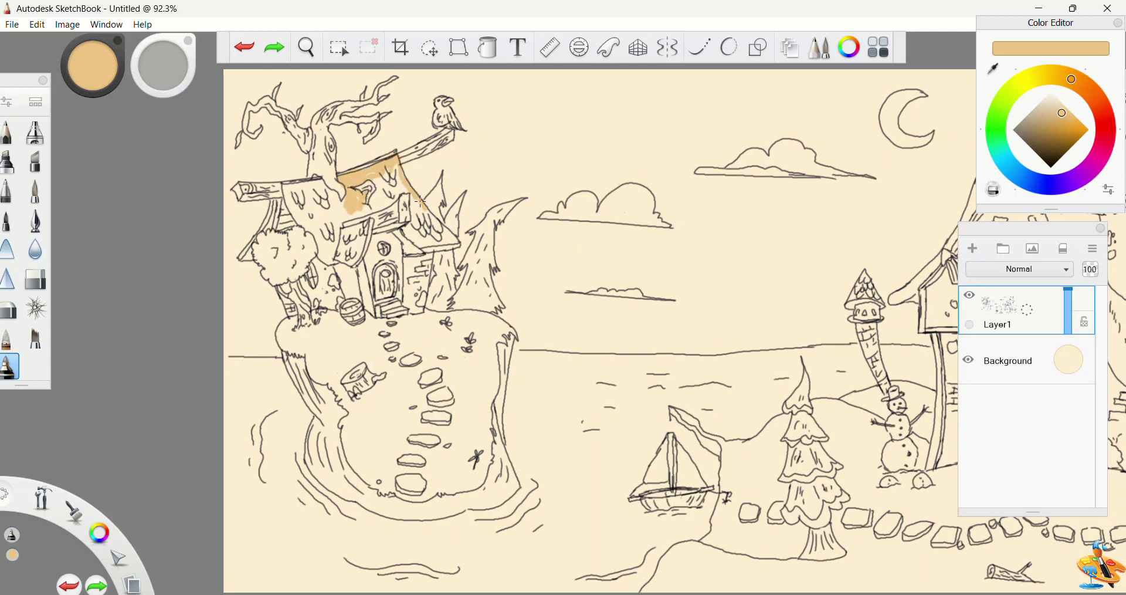
key("space")
left_click_drag(371, 100, 460, 155)
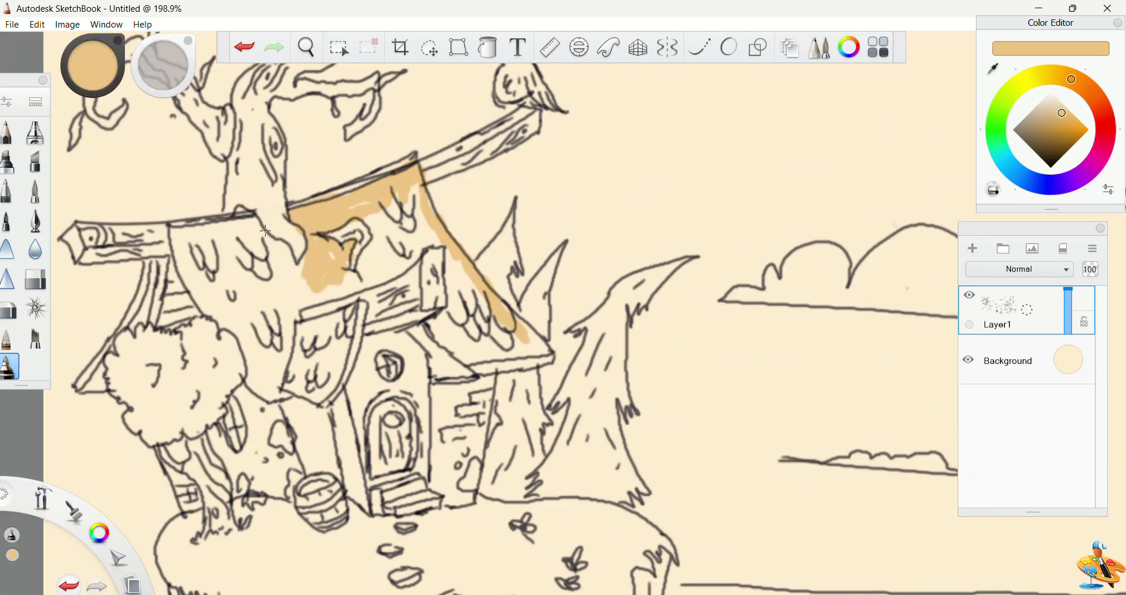
mouse_move(253, 223)
left_mouse_down()
mouse_move(304, 263)
mouse_move(252, 220)
mouse_move(185, 275)
mouse_move(173, 241)
left_mouse_up()
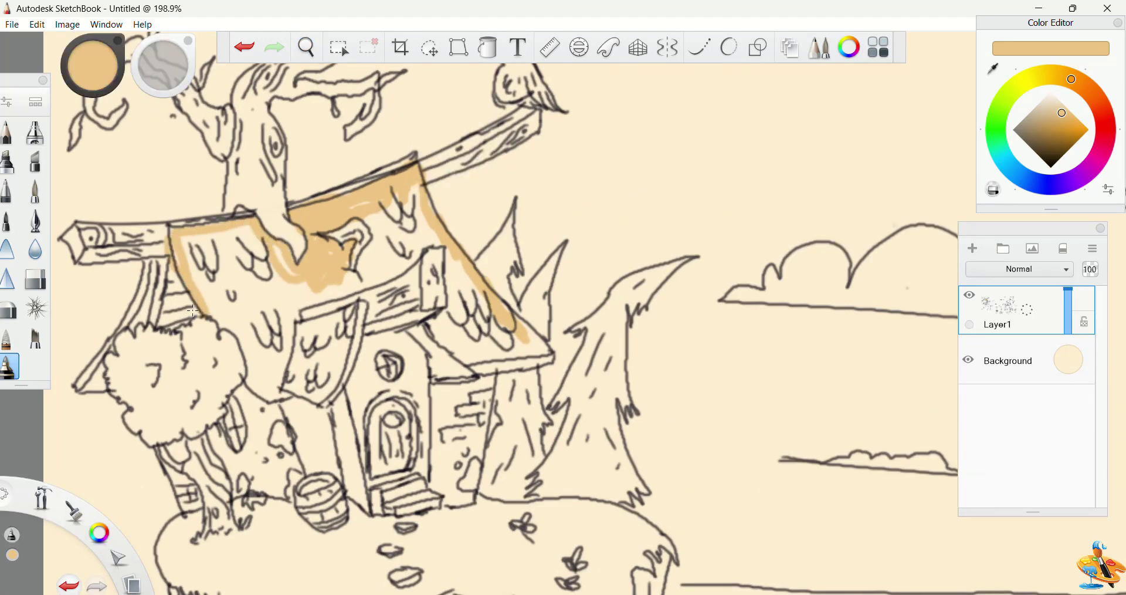
key("ctrl+z")
mouse_move(258, 218)
left_mouse_down()
mouse_move(191, 289)
mouse_move(268, 395)
mouse_move(298, 317)
mouse_move(360, 280)
mouse_move(375, 245)
mouse_move(365, 212)
mouse_move(354, 268)
mouse_move(375, 198)
mouse_move(379, 277)
mouse_move(429, 242)
left_mouse_up()
left_click(487, 47)
left_click(404, 202)
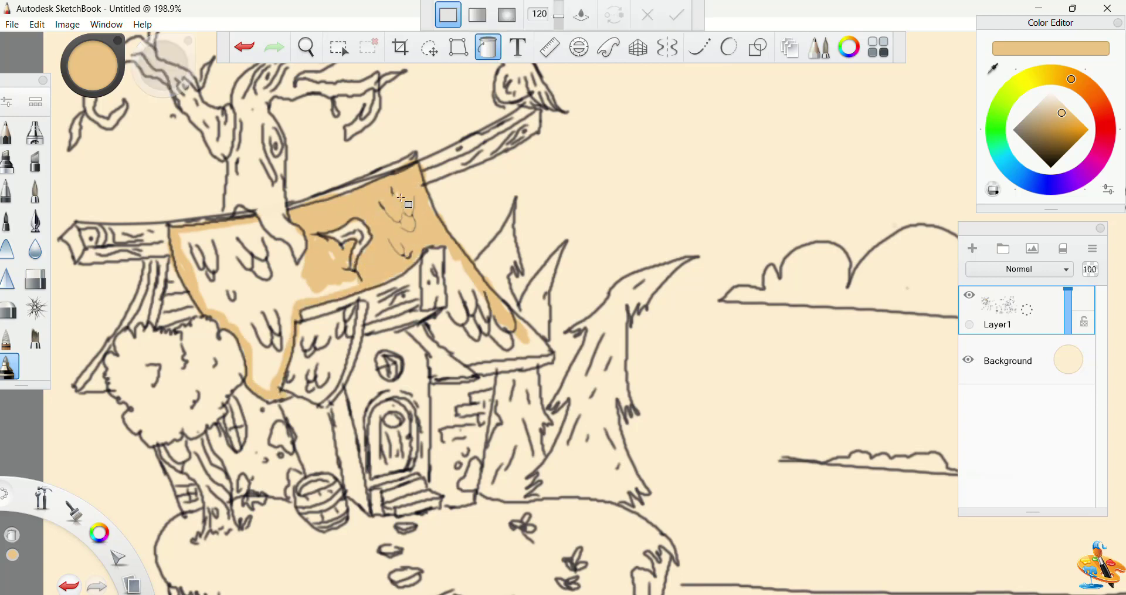
left_click(265, 274)
key("ctrl+z")
key("ctrl+z")
left_click(173, 67)
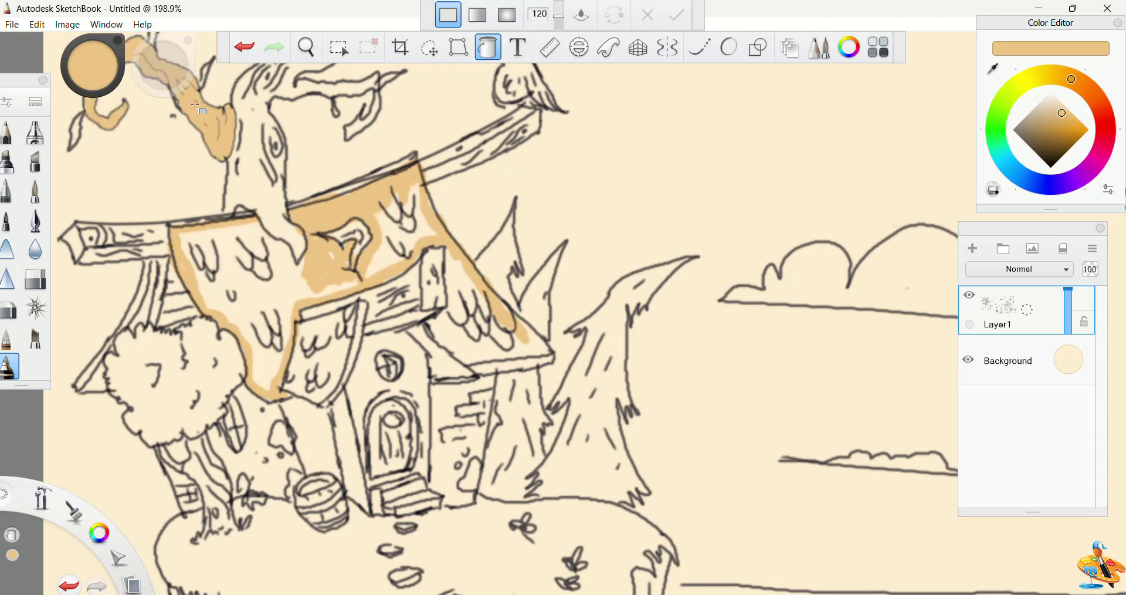
key("ctrl+z")
Brush light orange-tan over the rest of the hut's main roof, including the slope beyond the porch beam
key("b")
mouse_move(399, 254)
left_mouse_down()
mouse_move(419, 213)
mouse_move(375, 211)
mouse_move(419, 240)
left_mouse_up()
mouse_move(350, 286)
left_mouse_down()
mouse_move(311, 293)
mouse_move(282, 246)
mouse_move(205, 279)
mouse_move(188, 234)
mouse_move(216, 302)
mouse_move(287, 314)
mouse_move(267, 378)
mouse_move(258, 329)
mouse_move(231, 306)
left_mouse_up()
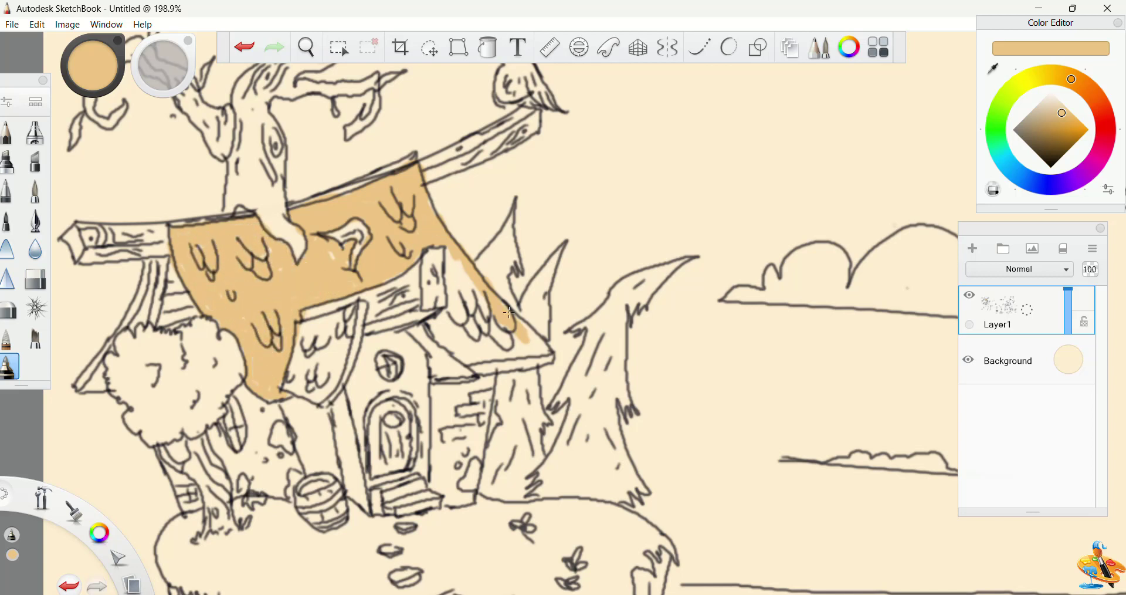
mouse_move(509, 312)
left_mouse_down()
mouse_move(472, 356)
mouse_move(438, 330)
mouse_move(452, 295)
mouse_move(465, 312)
mouse_move(475, 298)
mouse_move(527, 347)
mouse_move(490, 351)
mouse_move(466, 328)
mouse_move(466, 294)
left_mouse_up()
Paint the hut's small porch roof, the eave and ridge edges and the far gable board in a darker tan
left_click(1044, 122)
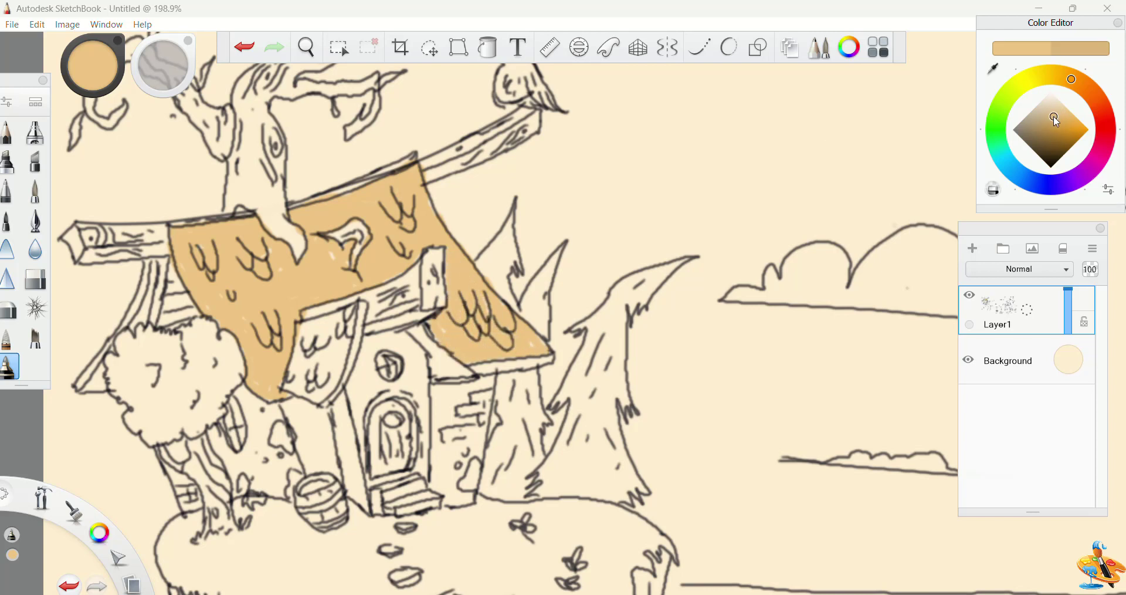
mouse_move(337, 328)
left_mouse_down()
mouse_move(346, 326)
mouse_move(327, 322)
mouse_move(296, 375)
mouse_move(325, 390)
mouse_move(352, 308)
mouse_move(313, 339)
mouse_move(300, 388)
left_mouse_up()
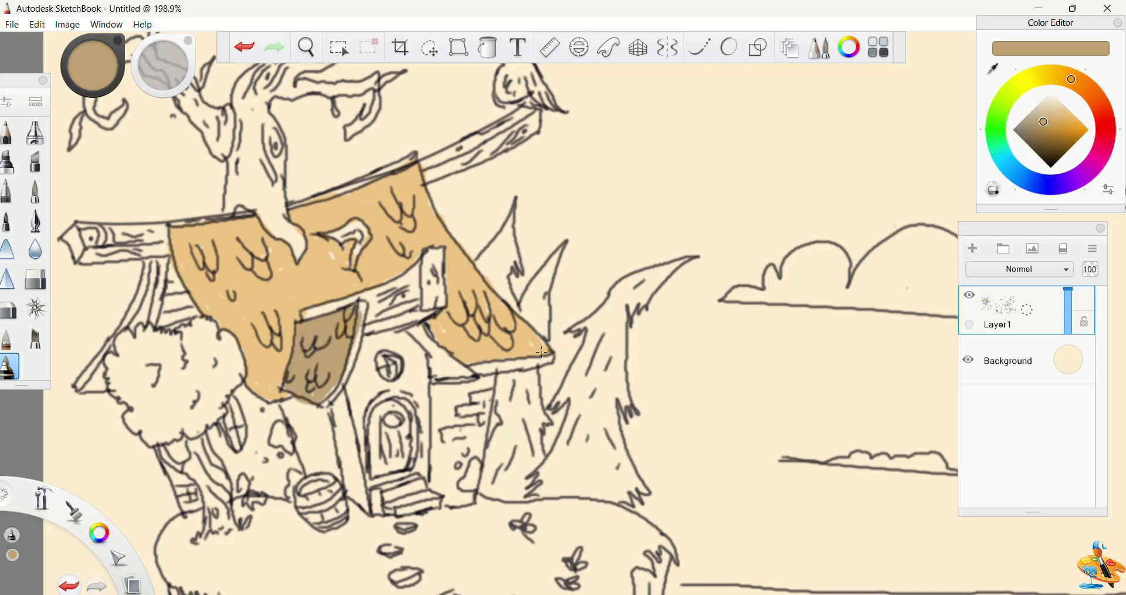
left_click_drag(540, 353, 477, 371)
mouse_move(409, 158)
left_mouse_down()
mouse_move(298, 201)
mouse_move(169, 223)
left_mouse_up()
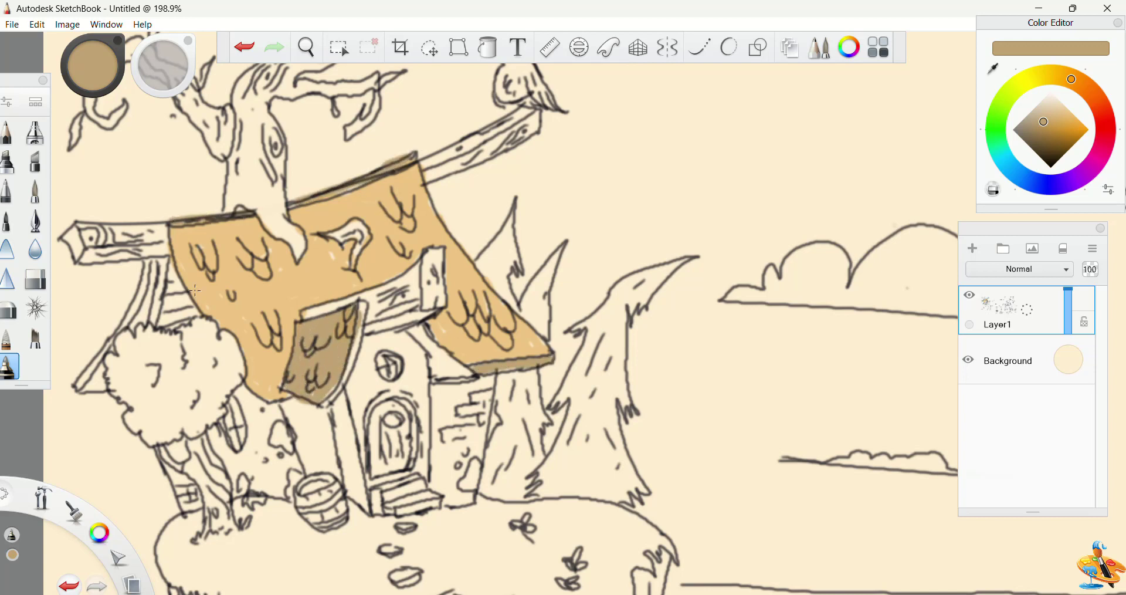
left_click_drag(151, 261, 72, 391)
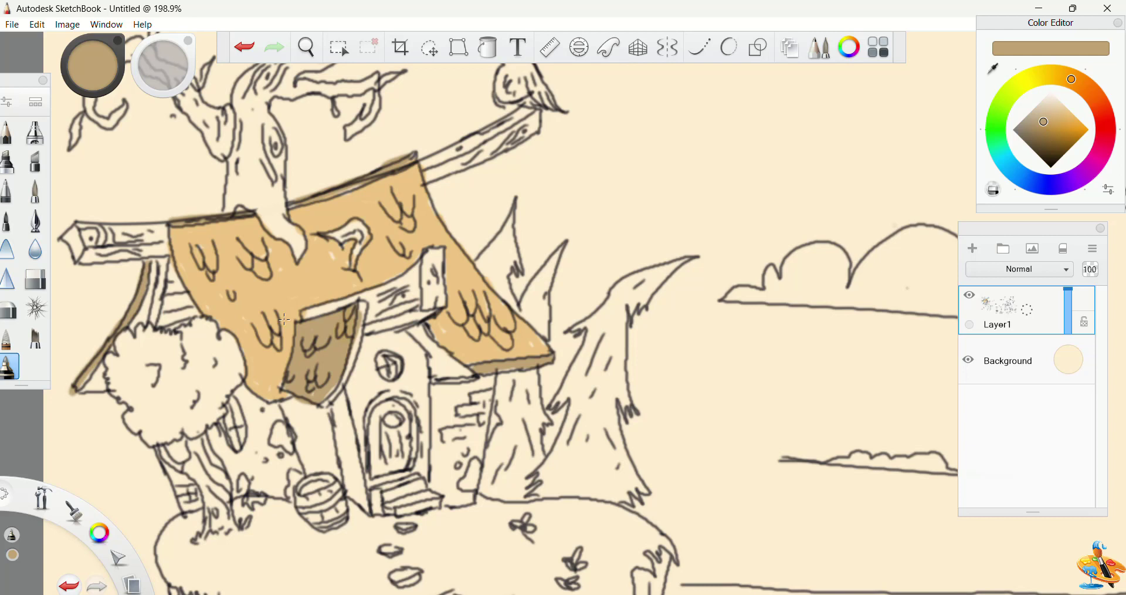
Paint the shaded underside of the roof beside the porch and the small porch roof's edge dark brown
left_click(1038, 139)
mouse_move(426, 346)
left_mouse_down()
mouse_move(449, 372)
mouse_move(410, 328)
mouse_move(442, 374)
left_mouse_up()
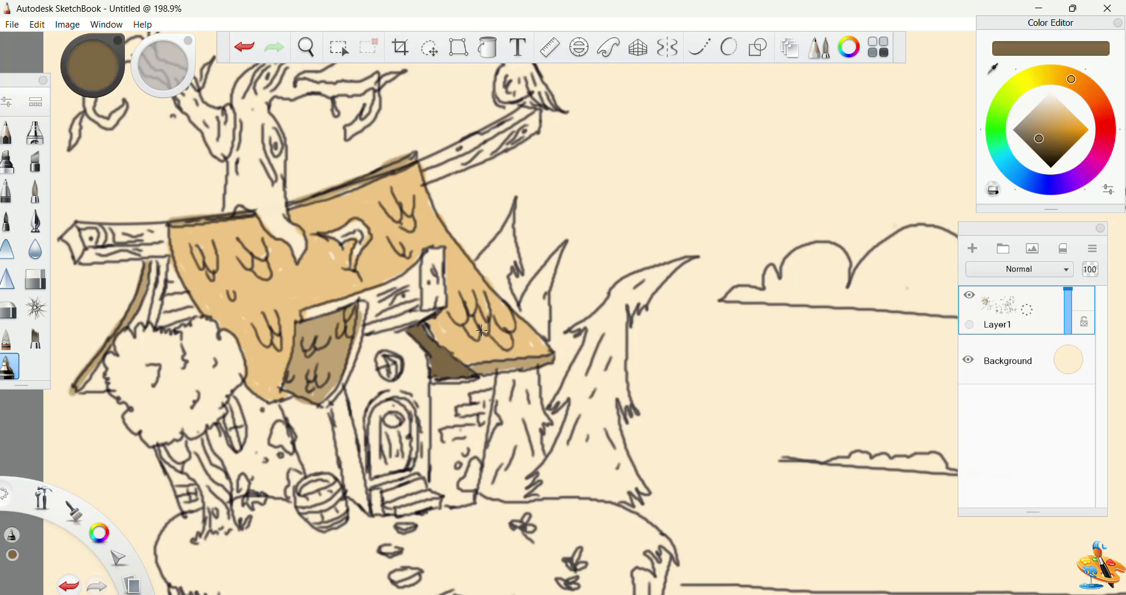
mouse_move(365, 302)
left_mouse_down()
mouse_move(348, 369)
mouse_move(322, 406)
left_mouse_up()
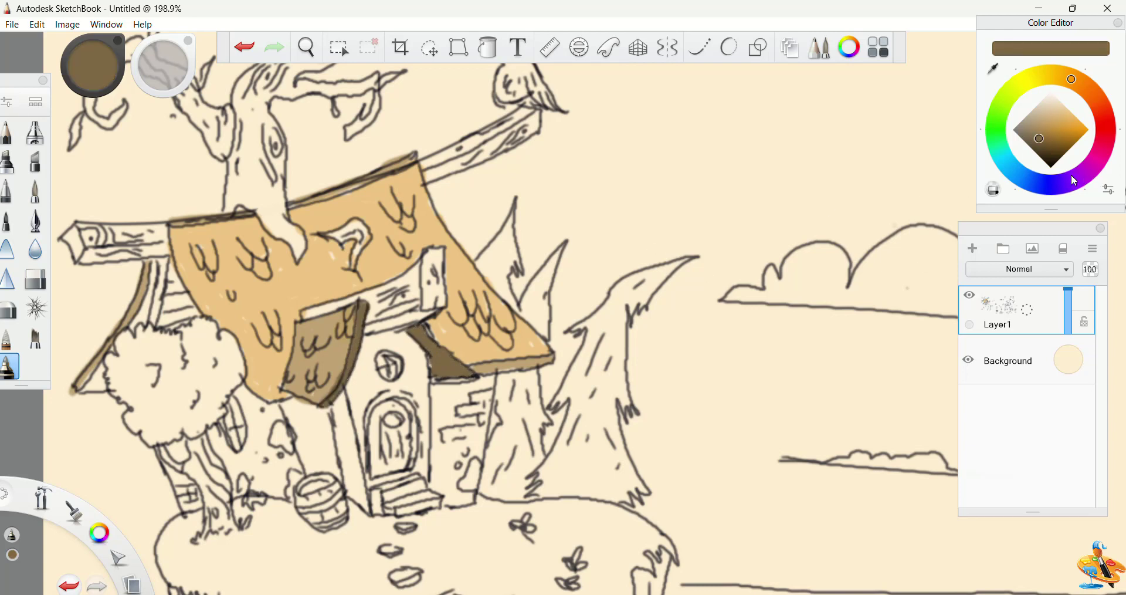
Color the individual shingle clusters on the hut's main roof with a medium golden brown
left_click(1058, 123)
left_click(1042, 127)
left_click_drag(193, 243, 202, 266)
left_click_drag(240, 242, 266, 274)
left_click_drag(261, 341, 275, 316)
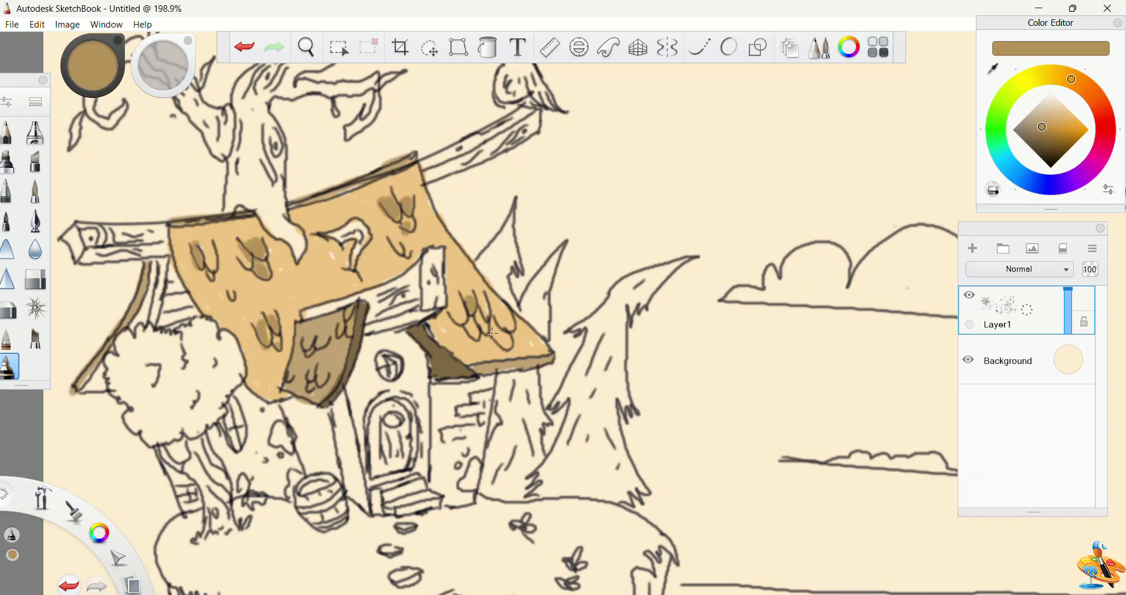
left_click_drag(492, 334, 506, 343)
left_click_drag(498, 310, 508, 325)
Paint the hut's porch beam orange-tan, with an olive-brown end piece and a dark brown underside
left_click(1047, 109)
mouse_move(414, 274)
left_mouse_down()
mouse_move(382, 301)
mouse_move(409, 296)
mouse_move(431, 258)
mouse_move(417, 308)
mouse_move(380, 311)
mouse_move(373, 296)
mouse_move(308, 312)
left_mouse_up()
left_click(1041, 120)
left_click(1060, 120)
left_click(1043, 120)
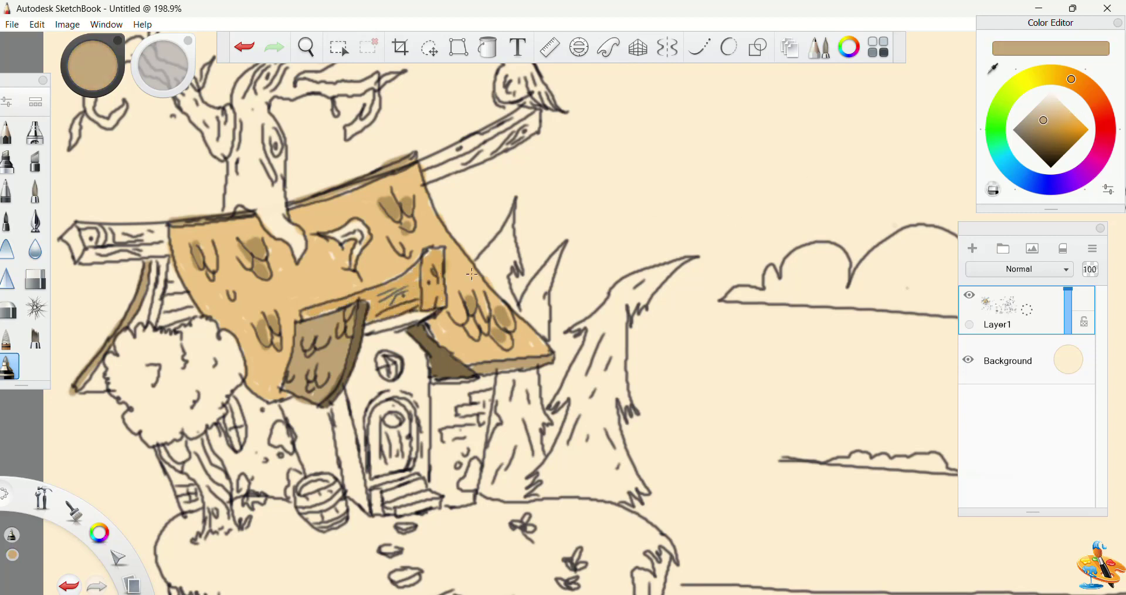
mouse_move(436, 256)
left_mouse_down()
mouse_move(438, 288)
mouse_move(410, 336)
mouse_move(397, 321)
mouse_move(414, 318)
mouse_move(379, 326)
left_mouse_up()
left_click(1046, 138)
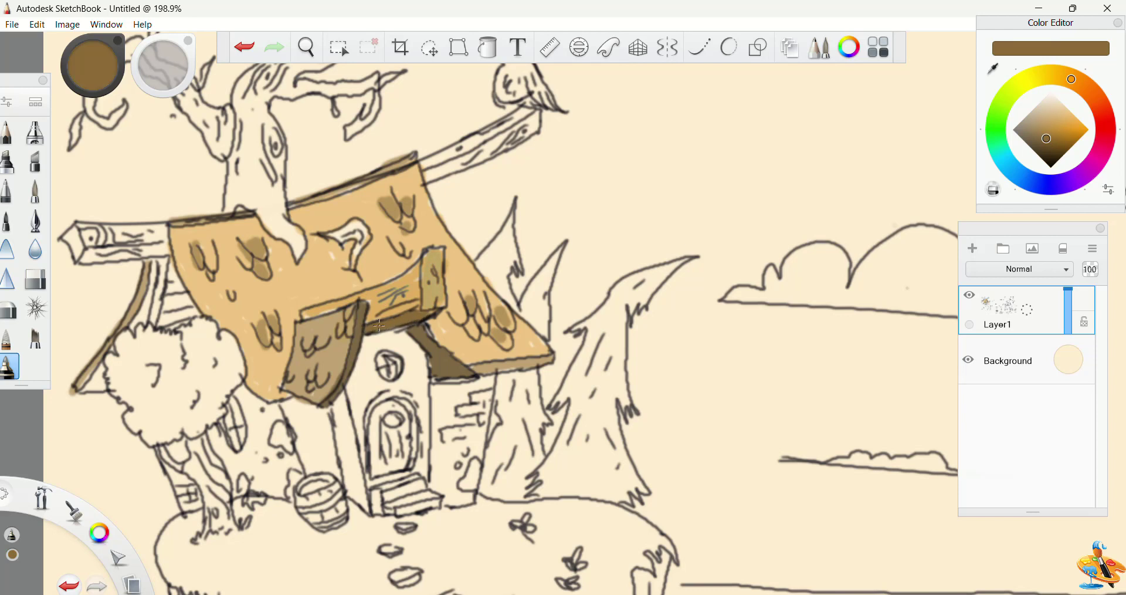
Paint the wooden barrel beside the hut tan with a darker inside
left_click(1055, 119)
mouse_move(334, 492)
left_mouse_down()
mouse_move(337, 516)
mouse_move(302, 510)
mouse_move(346, 513)
mouse_move(310, 489)
mouse_move(326, 471)
left_mouse_up()
left_click(1040, 122)
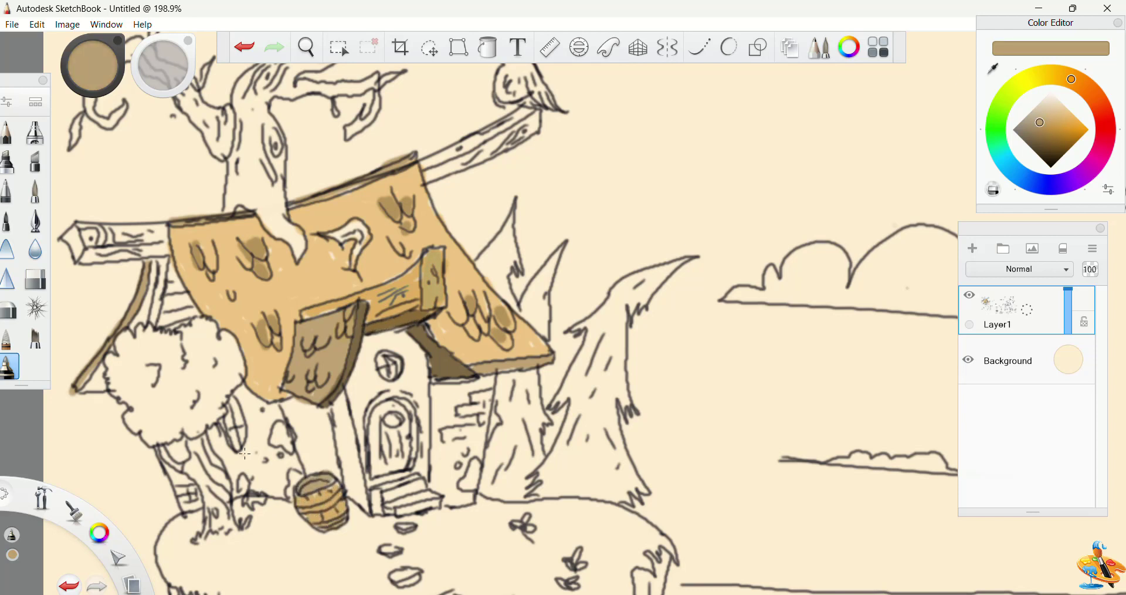
Paint the small tree's trunk, the stub on the roof and the large bare tree with its branches grayish brown
mouse_move(195, 435)
left_mouse_down()
mouse_move(225, 525)
mouse_move(197, 480)
mouse_move(231, 469)
left_mouse_up()
mouse_move(358, 226)
left_mouse_down()
mouse_move(343, 235)
mouse_move(355, 263)
left_mouse_up()
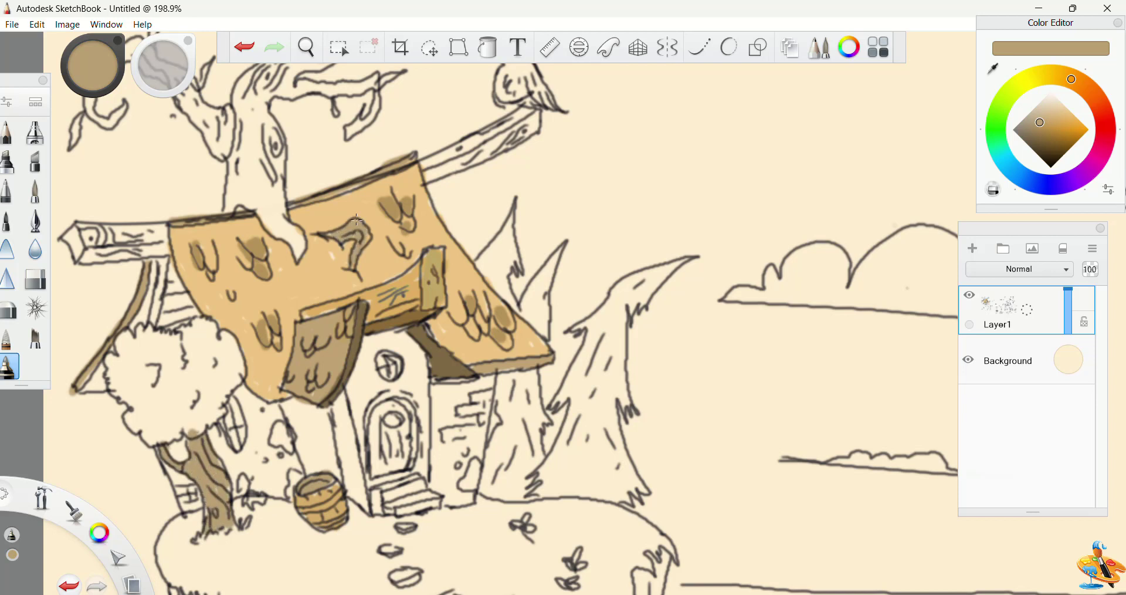
mouse_move(280, 179)
left_mouse_down()
mouse_move(293, 237)
mouse_move(232, 202)
mouse_move(267, 191)
mouse_move(273, 129)
mouse_move(257, 124)
mouse_move(272, 165)
left_mouse_up()
key("space")
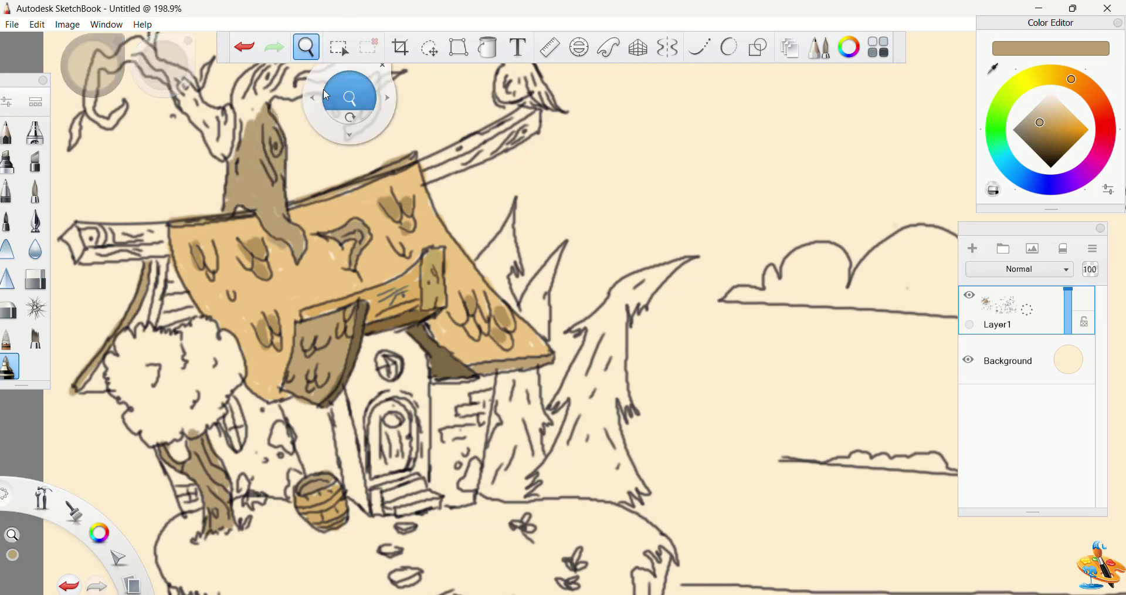
left_click_drag(346, 101, 385, 202)
mouse_move(422, 119)
left_mouse_down()
mouse_move(383, 150)
mouse_move(327, 154)
mouse_move(304, 173)
mouse_move(289, 223)
mouse_move(369, 159)
mouse_move(326, 185)
mouse_move(438, 174)
mouse_move(400, 229)
mouse_move(390, 133)
mouse_move(302, 169)
mouse_move(270, 251)
mouse_move(266, 216)
mouse_move(237, 189)
mouse_move(264, 246)
mouse_move(203, 165)
mouse_move(148, 159)
mouse_move(133, 204)
mouse_move(170, 205)
left_mouse_up()
Paint the single leaves on the large tree's branches a muted green
left_click(997, 118)
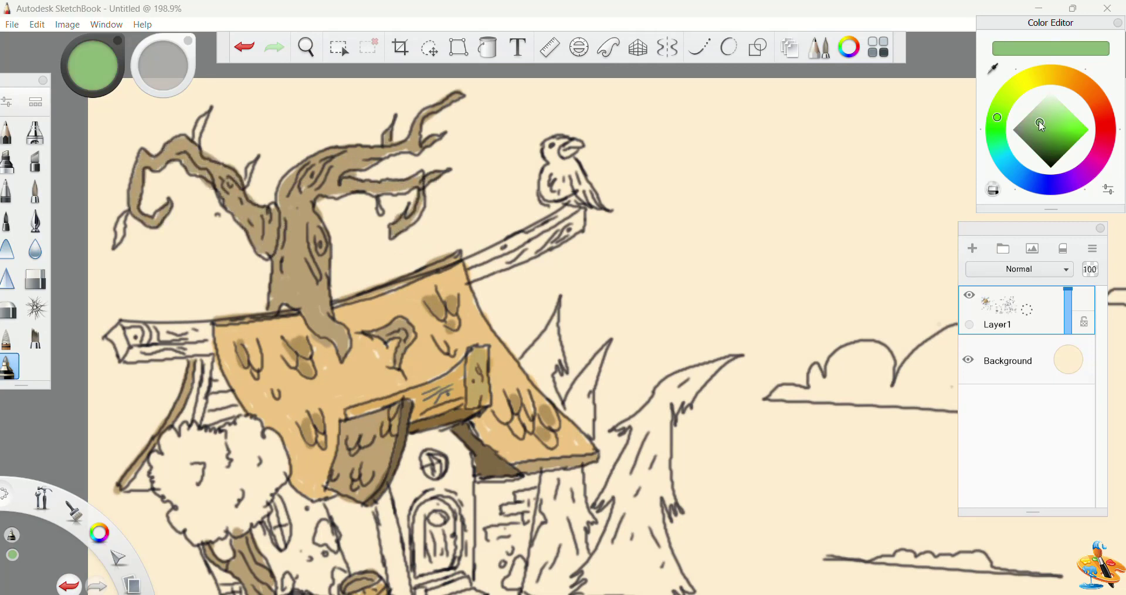
left_click(1028, 128)
left_click_drag(118, 245, 125, 214)
left_click_drag(210, 109, 197, 139)
left_click_drag(258, 157, 246, 183)
left_click_drag(385, 198, 380, 216)
left_click_drag(395, 117, 385, 142)
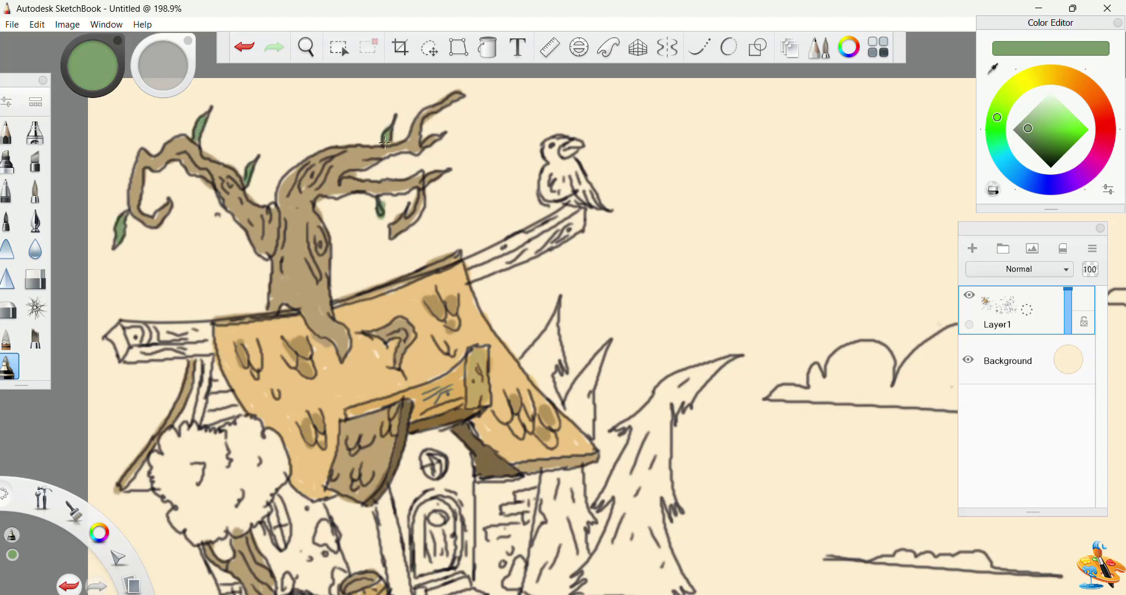
Fill the small round tree's foliage with muted green and add bright green highlights
mouse_move(221, 461)
left_mouse_down()
mouse_move(202, 440)
mouse_move(161, 463)
mouse_move(181, 520)
mouse_move(196, 516)
mouse_move(208, 536)
mouse_move(244, 522)
mouse_move(264, 506)
mouse_move(271, 438)
mouse_move(246, 427)
mouse_move(208, 461)
mouse_move(234, 517)
mouse_move(184, 504)
mouse_move(175, 468)
left_mouse_up()
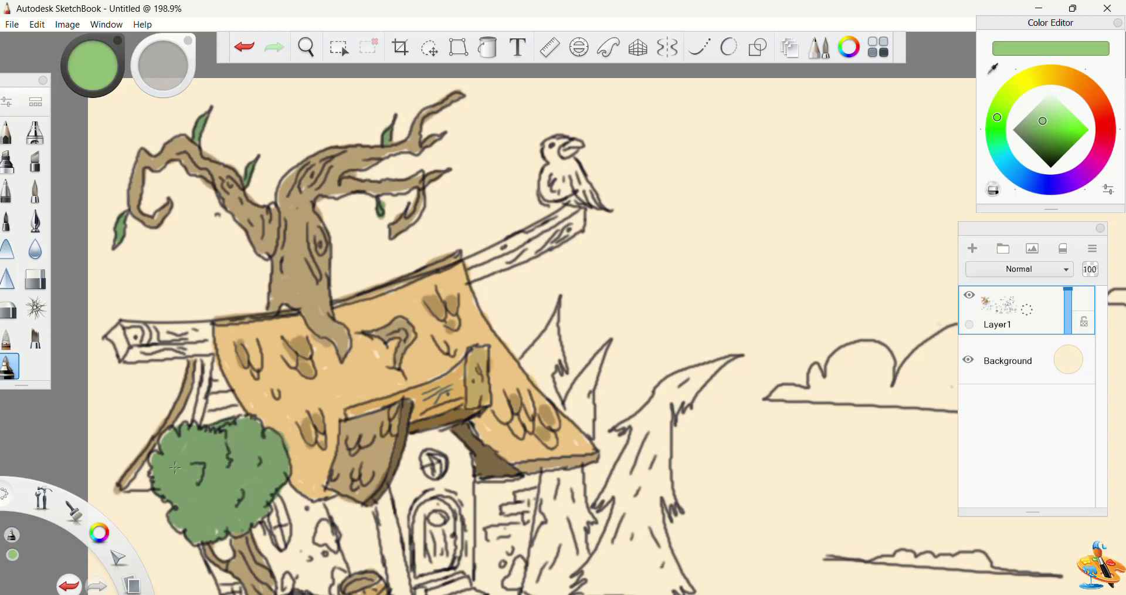
left_click(1061, 125)
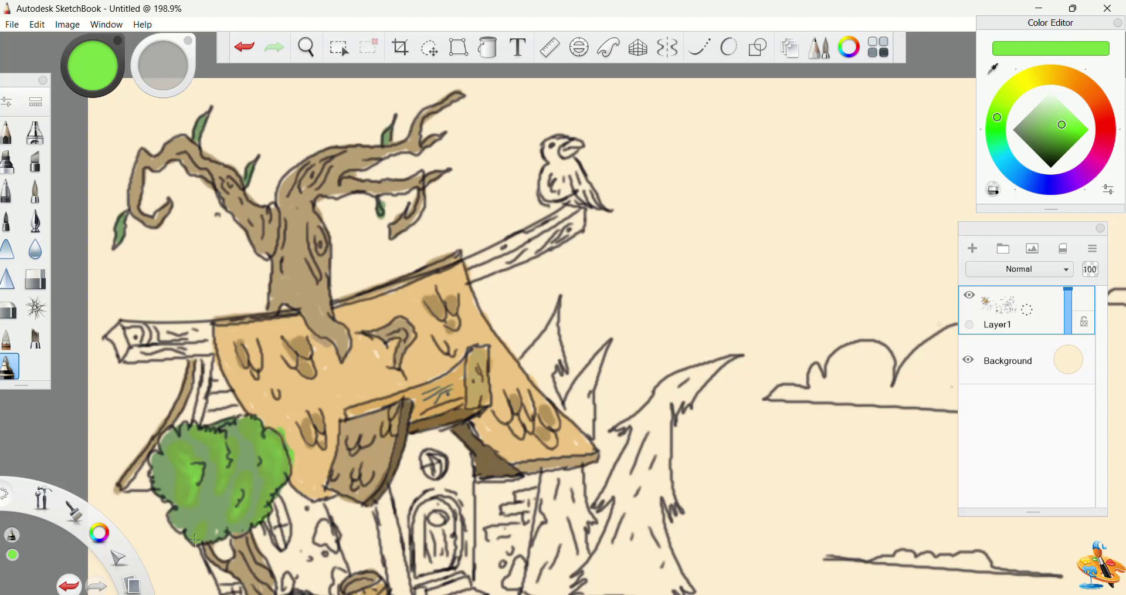
left_click(1068, 119)
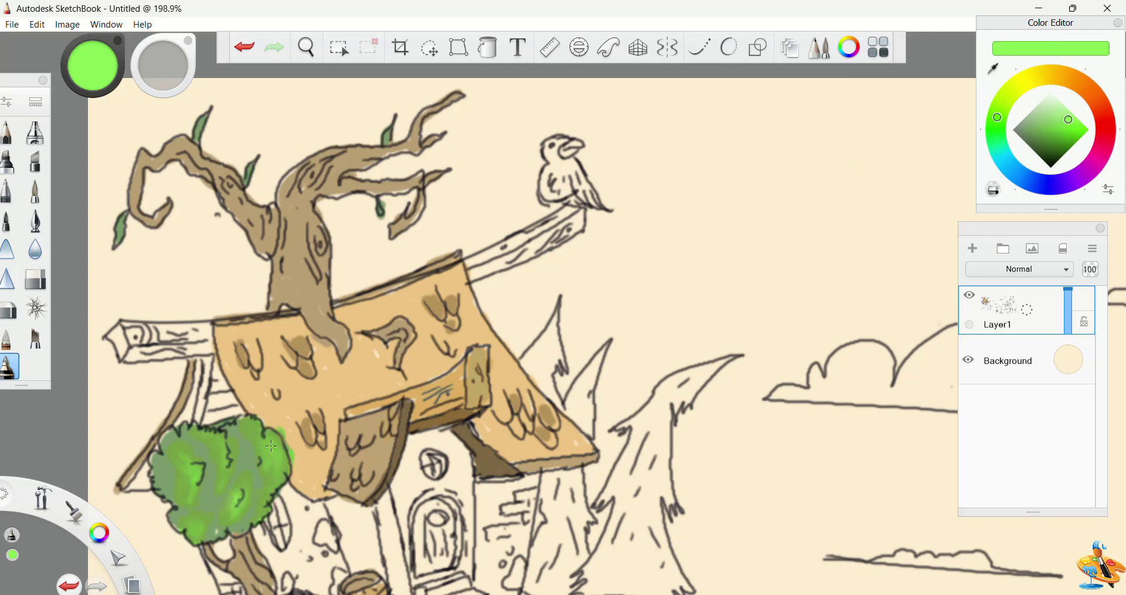
Dab dark green shadow patches across the small round tree's foliage
left_click(1042, 140)
mouse_move(151, 466)
left_mouse_down()
mouse_move(197, 442)
mouse_move(203, 505)
mouse_move(238, 448)
mouse_move(251, 483)
left_mouse_up()
left_click(225, 516)
left_click(217, 523)
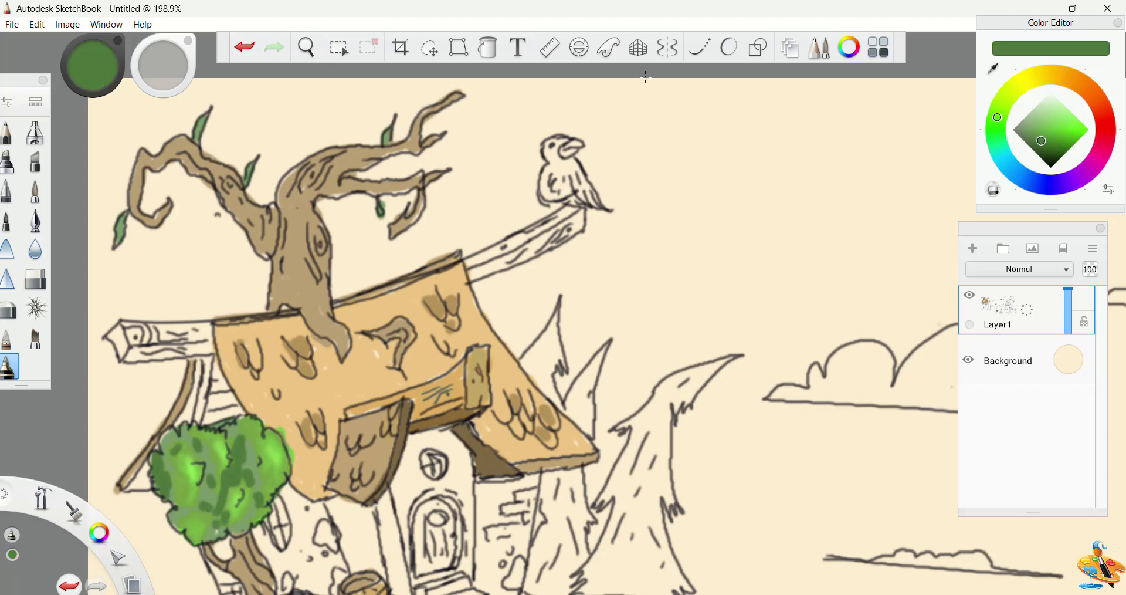
Paint the protruding roof beams olive yellow on their upper faces and darker olive on their lower faces and end
left_click(1050, 74)
left_click_drag(1065, 125, 1053, 131)
left_click_drag(577, 212, 466, 264)
mouse_move(203, 328)
left_mouse_down()
mouse_move(171, 327)
mouse_move(135, 338)
left_mouse_up()
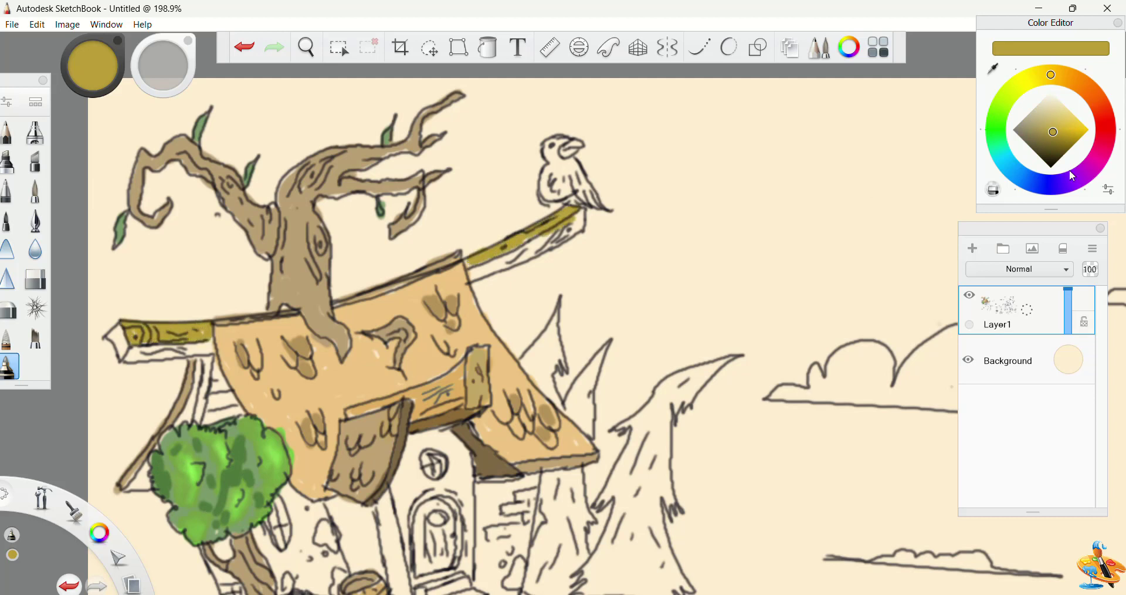
left_click(1056, 141)
mouse_move(583, 211)
left_mouse_down()
mouse_move(492, 262)
mouse_move(552, 245)
mouse_move(543, 236)
left_mouse_up()
left_click_drag(209, 346, 123, 351)
left_click(1052, 149)
left_click(1017, 173)
mouse_move(552, 171)
left_mouse_down()
mouse_move(595, 195)
mouse_move(569, 171)
mouse_move(560, 194)
mouse_move(582, 175)
mouse_move(566, 171)
left_mouse_up()
left_click(579, 181)
left_click(568, 190)
left_click(995, 129)
left_click(1073, 124)
key("ctrl+z")
key("ctrl+z")
key("ctrl+z")
key("ctrl+z")
key("ctrl+z")
Dab bright green and yellow patches onto the perched bird's body
left_click(1076, 129)
left_click(587, 187)
left_click(579, 195)
left_click(557, 155)
left_click(1015, 87)
left_click(564, 188)
Add red patches across the bird's breast and wing
left_click(1107, 124)
left_click_drag(542, 178, 595, 189)
left_click_drag(553, 176, 597, 202)
mouse_move(566, 176)
left_mouse_down()
mouse_move(550, 149)
mouse_move(563, 141)
left_mouse_up()
Color the bird's head and feather accents cyan and paint its beak dark teal
left_click(1003, 157)
left_click_drag(542, 182, 562, 197)
left_click_drag(575, 167, 592, 208)
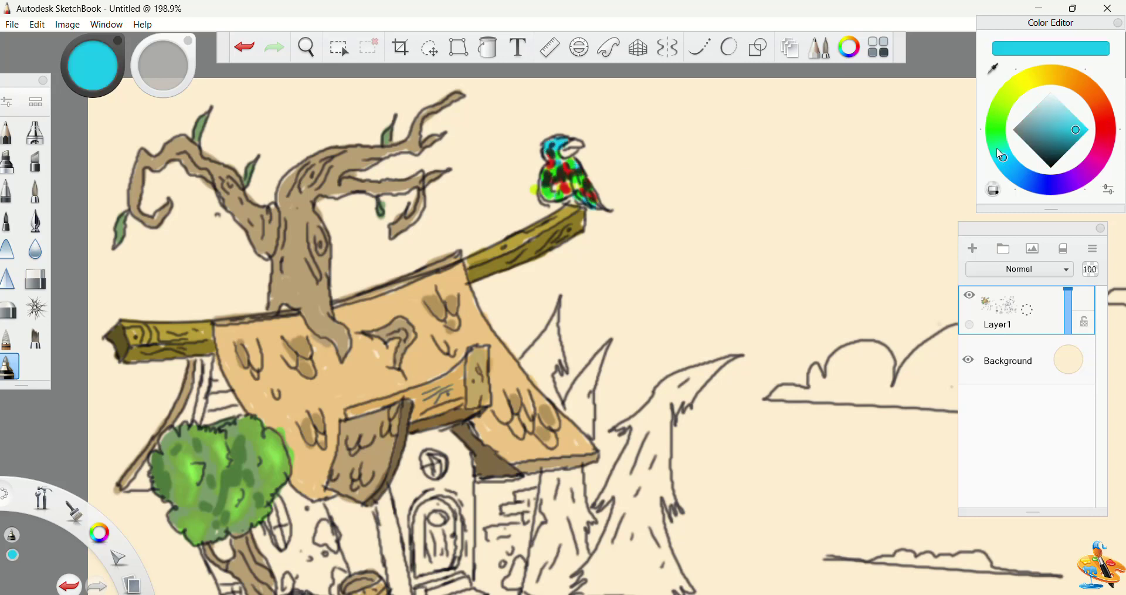
left_click(1051, 157)
left_click_drag(560, 157, 585, 147)
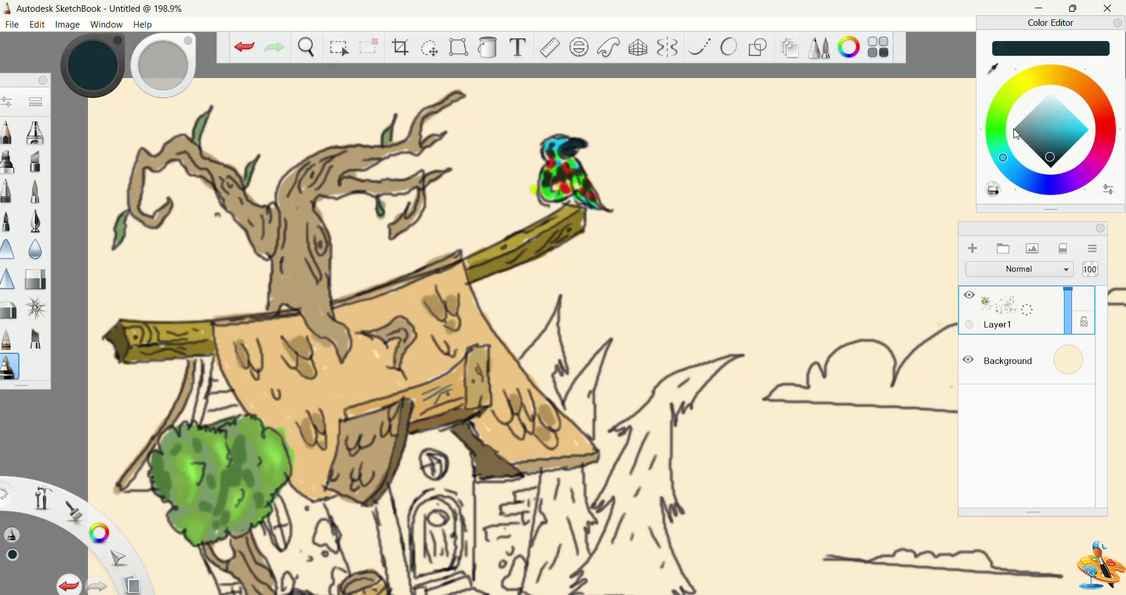
Paint the large fir's tip bright green and run muted green down its edge and along its base
left_click(996, 134)
left_click(1073, 134)
left_click(306, 47)
mouse_move(471, 132)
left_mouse_down()
mouse_move(483, 162)
mouse_move(387, 180)
left_mouse_up()
left_click_drag(476, 284, 483, 278)
left_click_drag(1072, 136, 1037, 134)
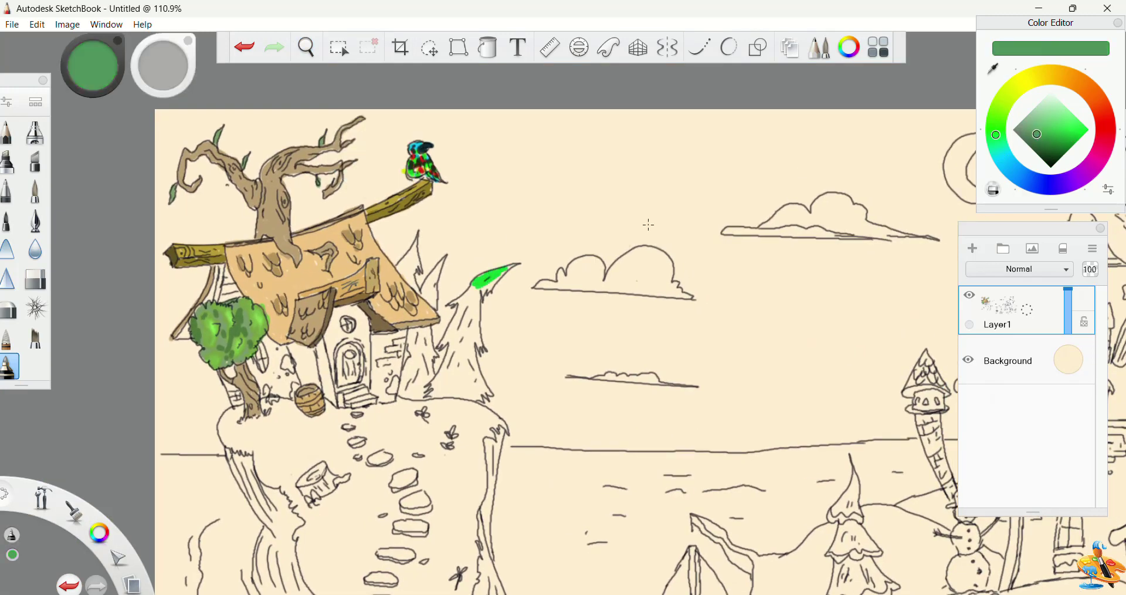
mouse_move(476, 285)
left_mouse_down()
mouse_move(443, 352)
mouse_move(468, 397)
left_mouse_up()
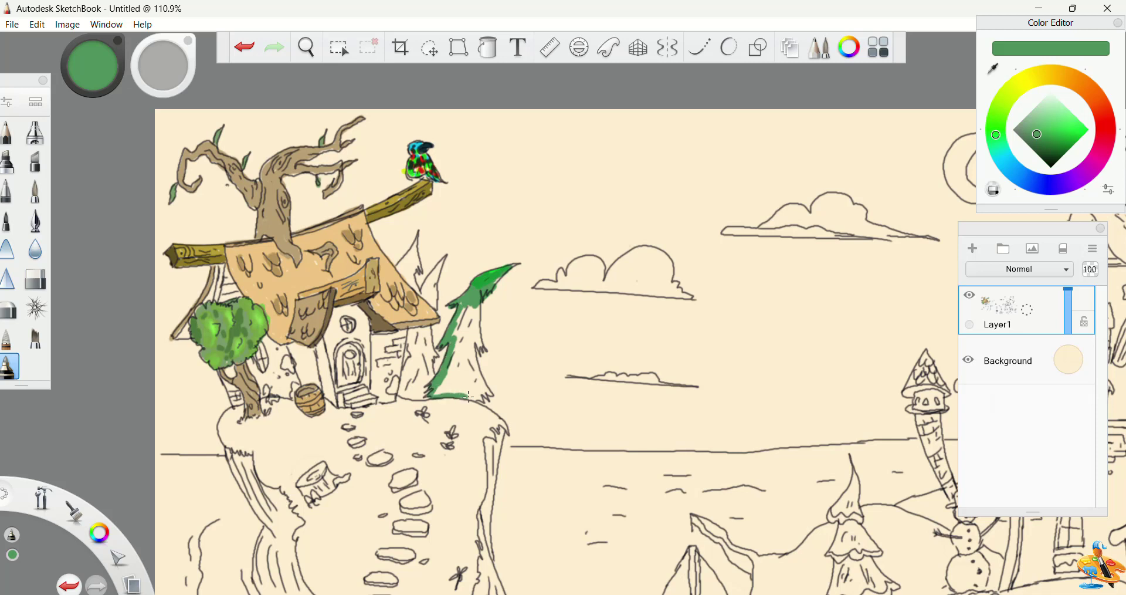
key("f")
left_click(463, 346)
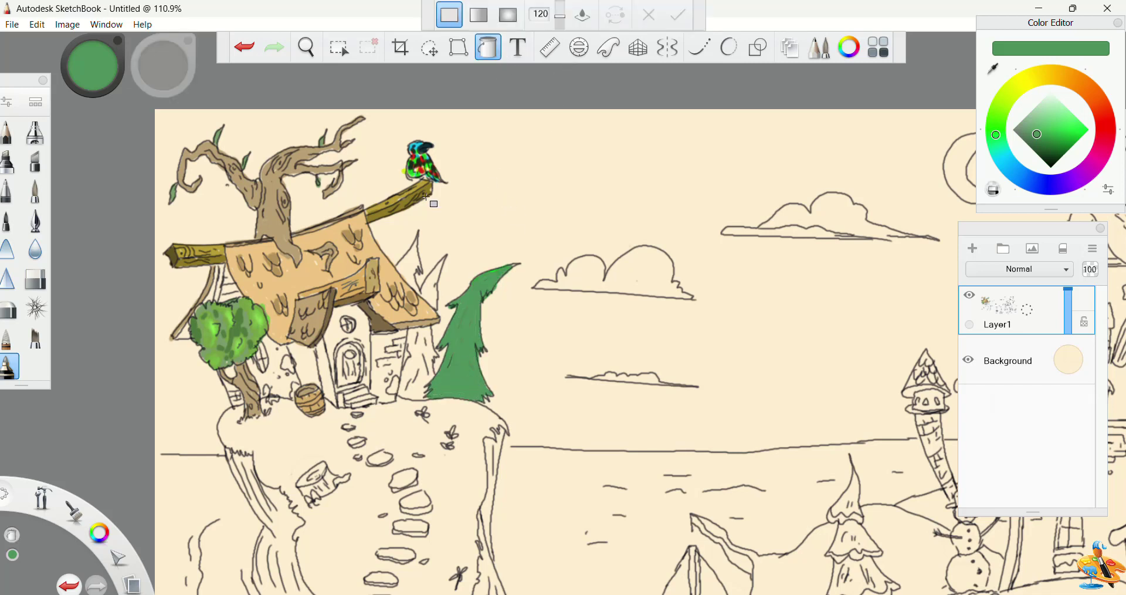
key("ctrl+z")
left_click(467, 384)
key("ctrl+z")
Brush muted green over the rest of the large fir's body
key("b")
mouse_move(460, 332)
left_mouse_down()
mouse_move(473, 309)
mouse_move(473, 392)
mouse_move(452, 367)
mouse_move(463, 392)
mouse_move(450, 387)
left_mouse_up()
Paint the middle fir dark green and the fir tip behind the roof pale grayish green
left_click(1051, 131)
mouse_move(432, 285)
left_mouse_down()
mouse_move(443, 259)
mouse_move(437, 364)
mouse_move(411, 340)
mouse_move(401, 390)
mouse_move(419, 394)
left_mouse_up()
left_click(1043, 151)
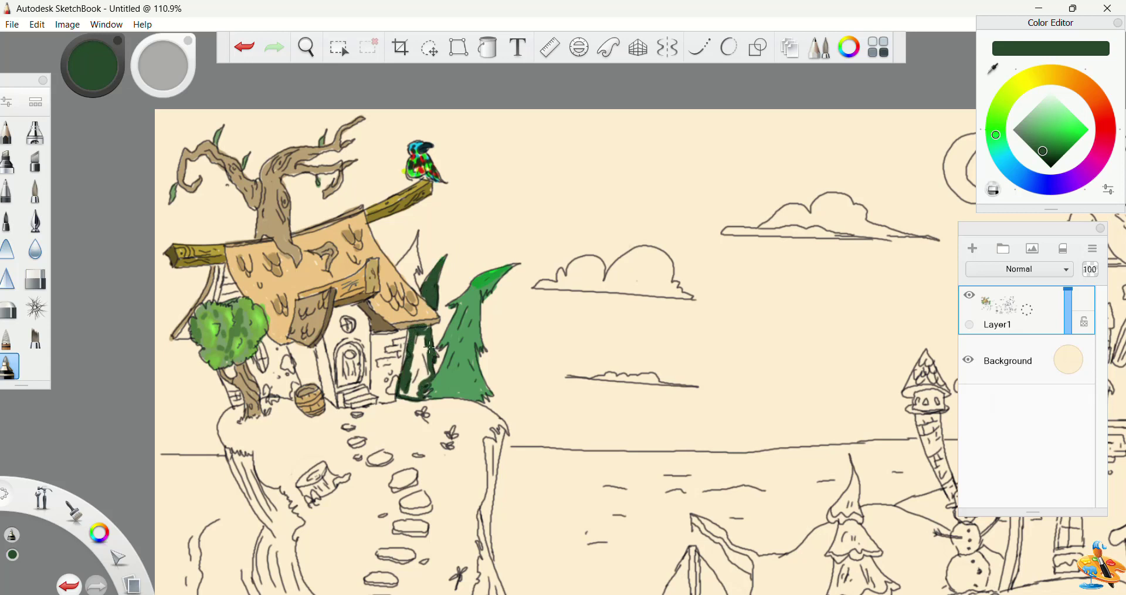
left_click_drag(430, 344, 409, 394)
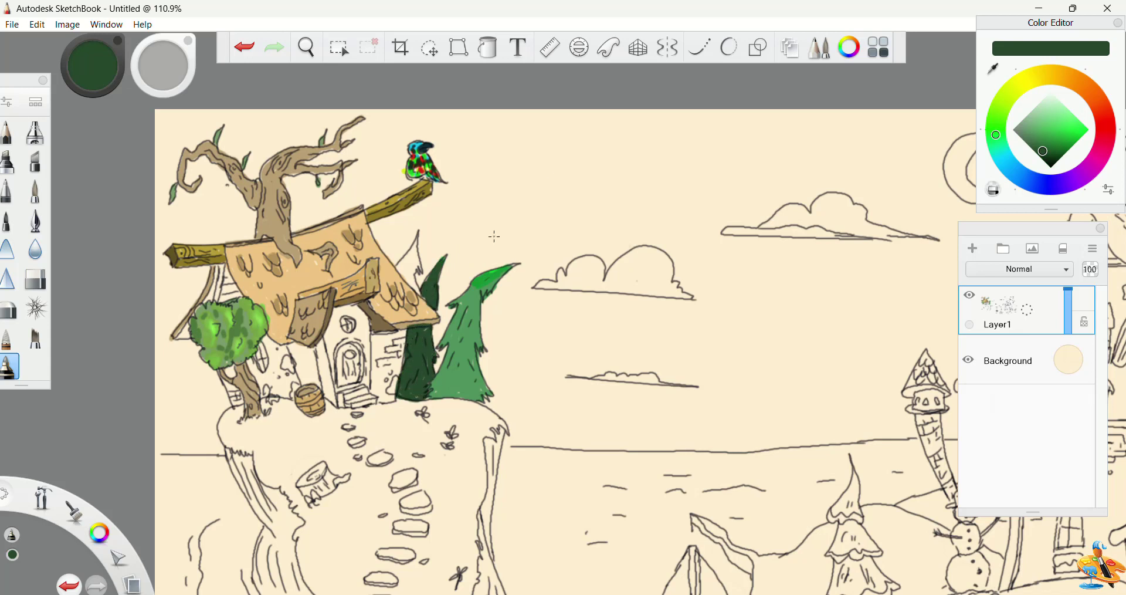
left_click(1041, 106)
left_click_drag(413, 253, 411, 259)
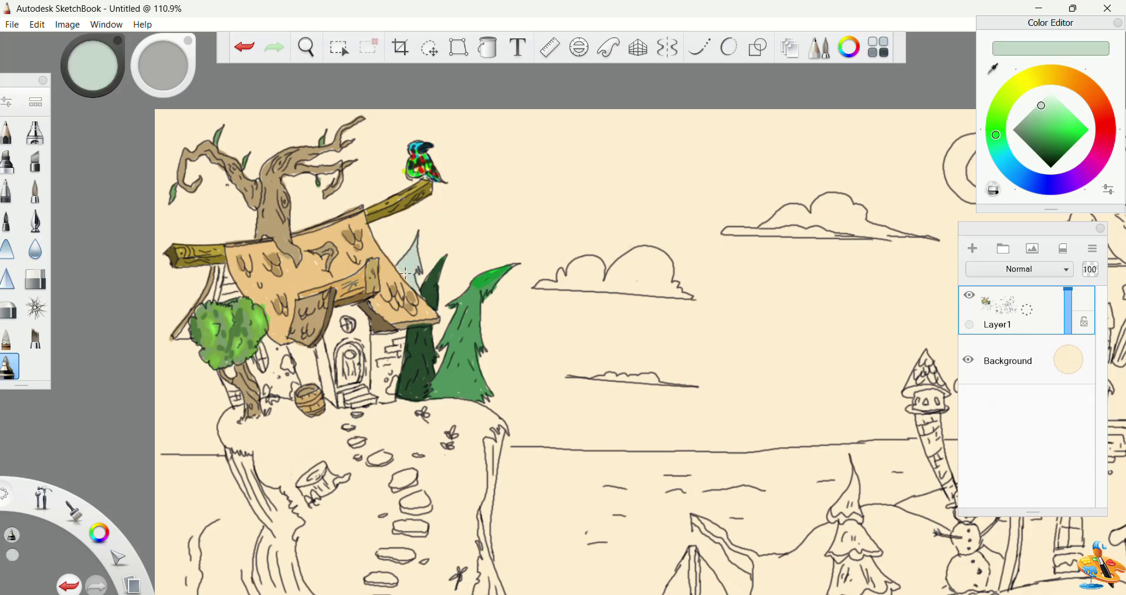
Paint the cottage's side gable dark brown and its trim boards golden yellow
left_click(1064, 76)
left_click_drag(1072, 120, 1079, 136)
left_click(1066, 150)
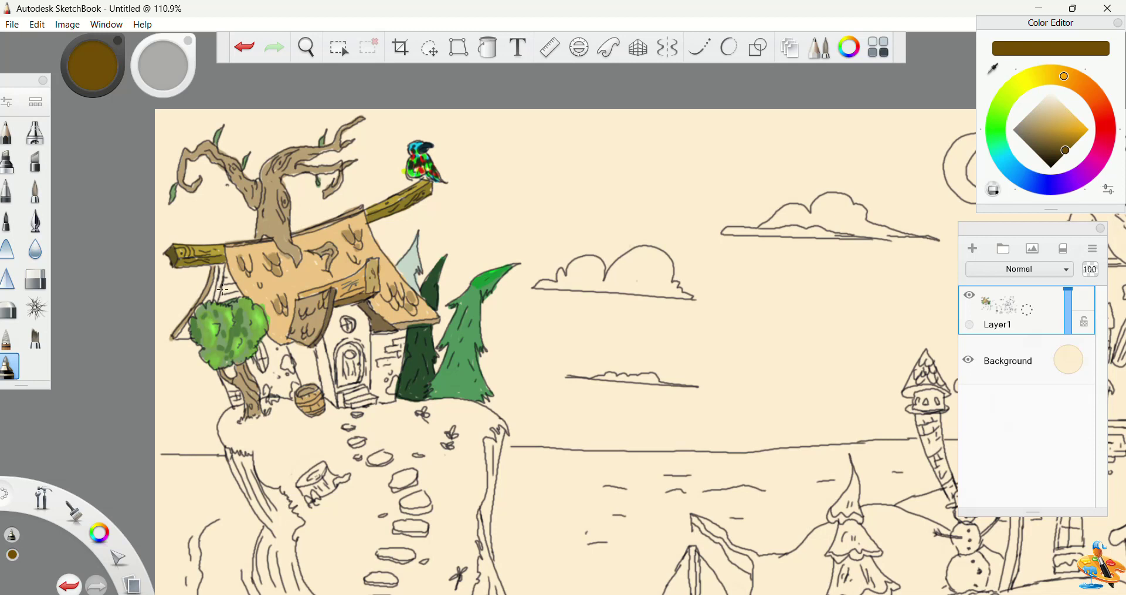
mouse_move(222, 288)
left_mouse_down()
mouse_move(235, 289)
mouse_move(216, 300)
left_mouse_up()
left_click(1077, 128)
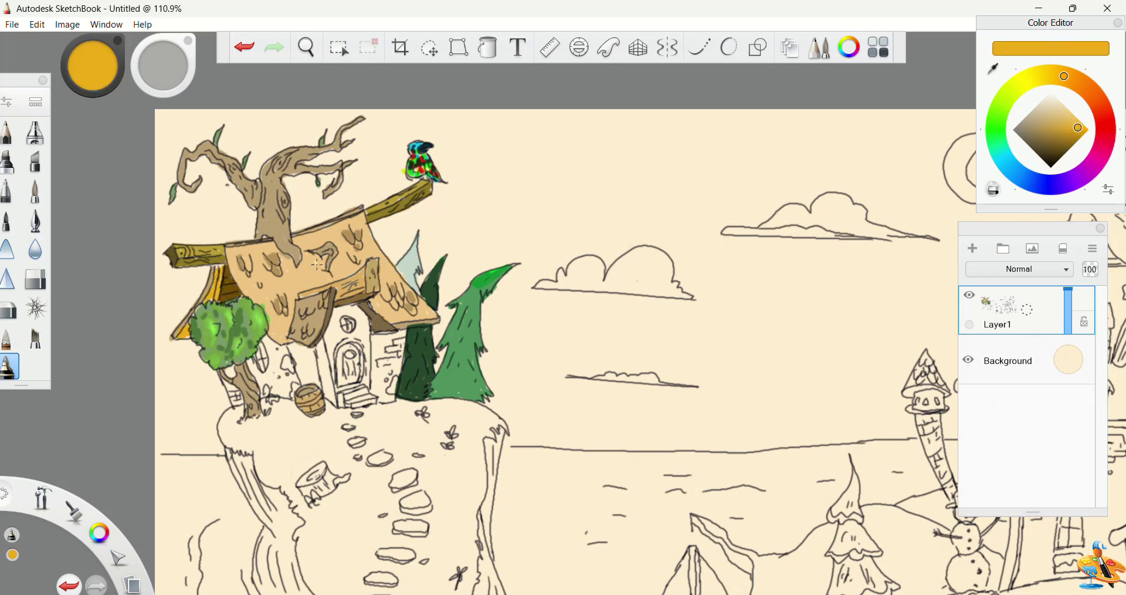
key("ctrl+z")
Paint the cottage's front and side walls pale gray and color the exposed stones in darker grays
left_click_drag(1059, 115, 1044, 97)
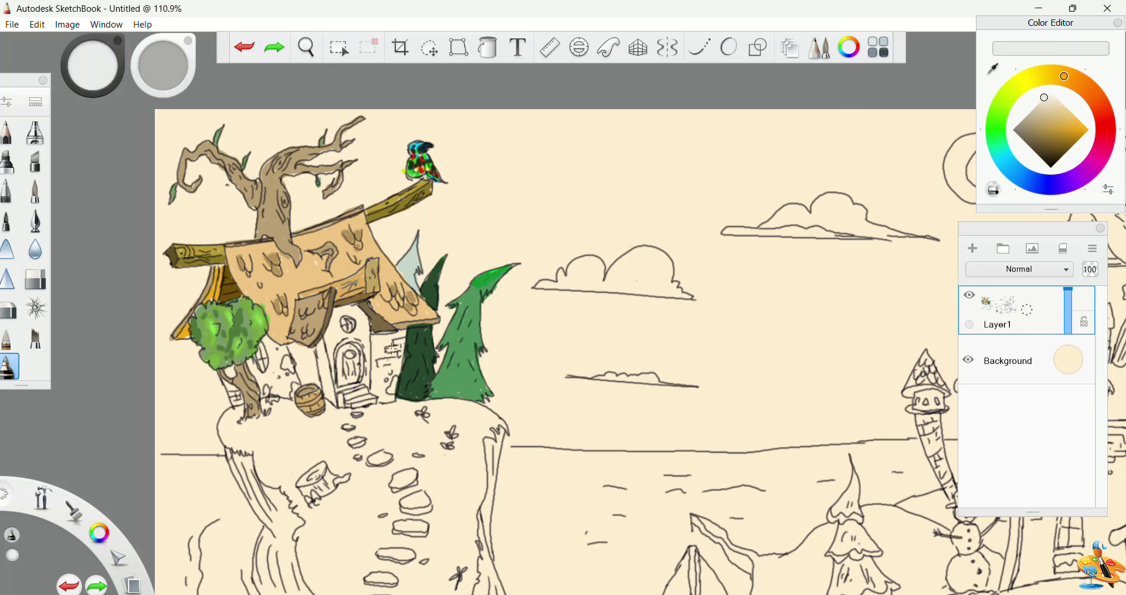
left_click_drag(394, 384, 368, 379)
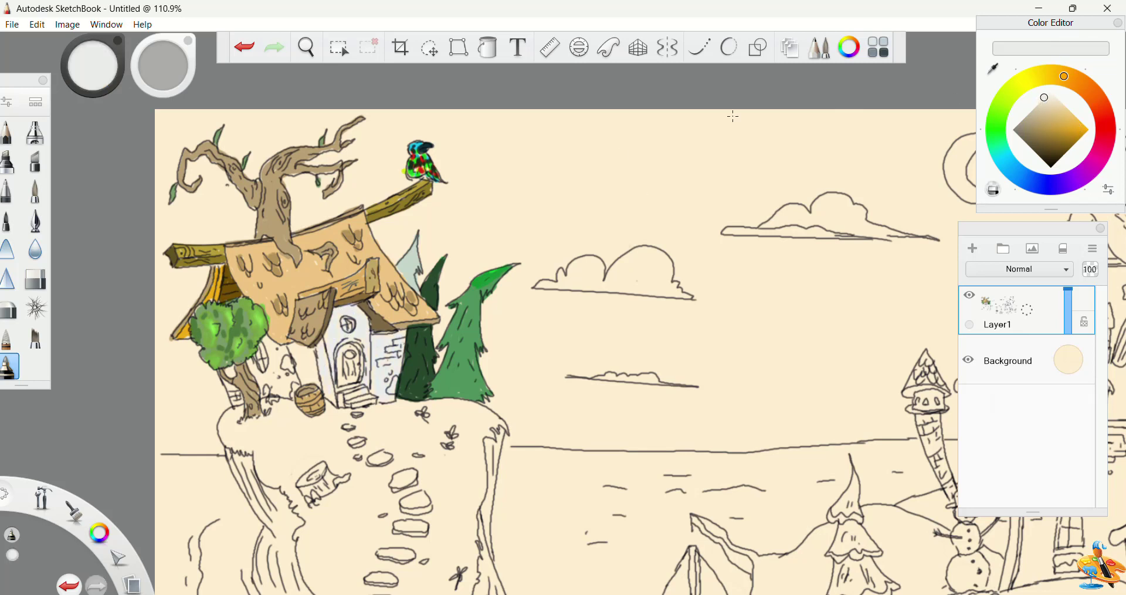
left_click(1037, 105)
left_click(1043, 101)
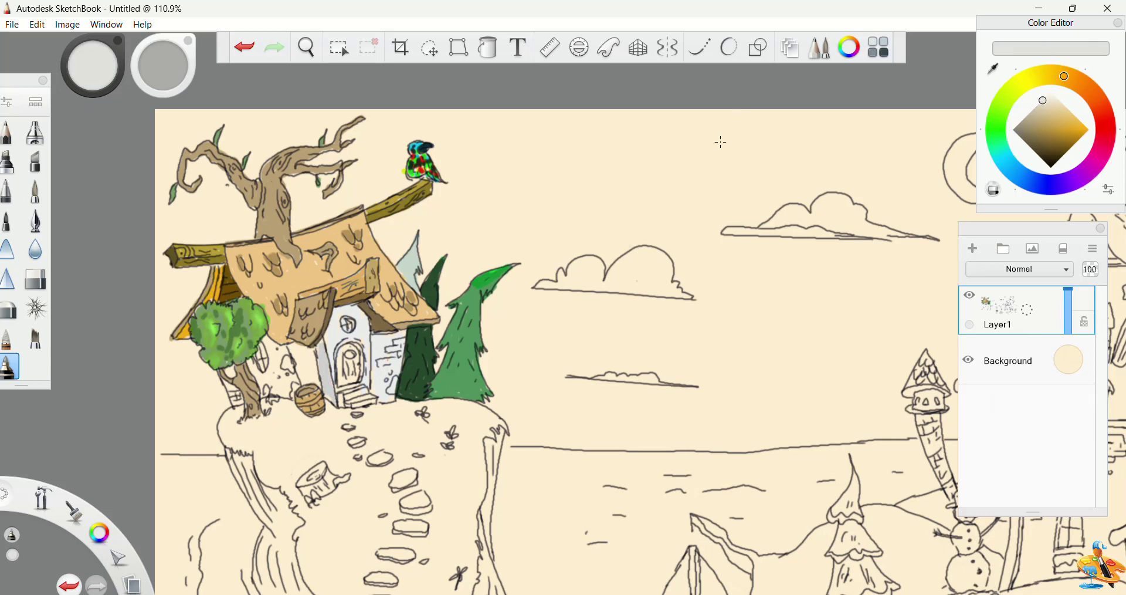
mouse_move(313, 352)
left_mouse_down()
mouse_move(293, 388)
mouse_move(269, 341)
mouse_move(273, 382)
left_mouse_up()
left_click(1033, 113)
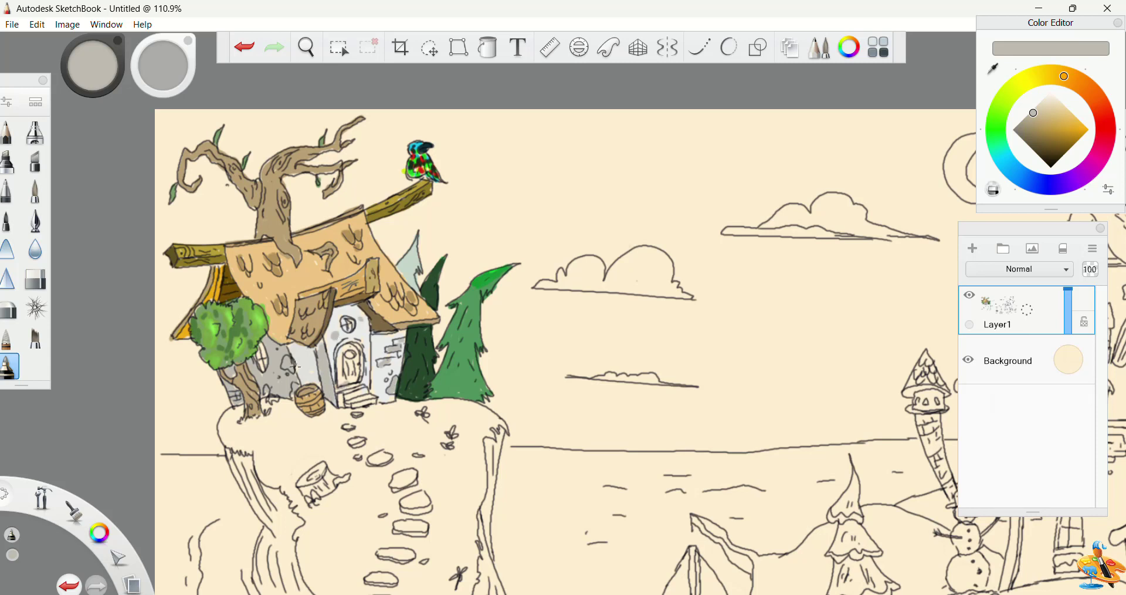
left_click(1021, 120)
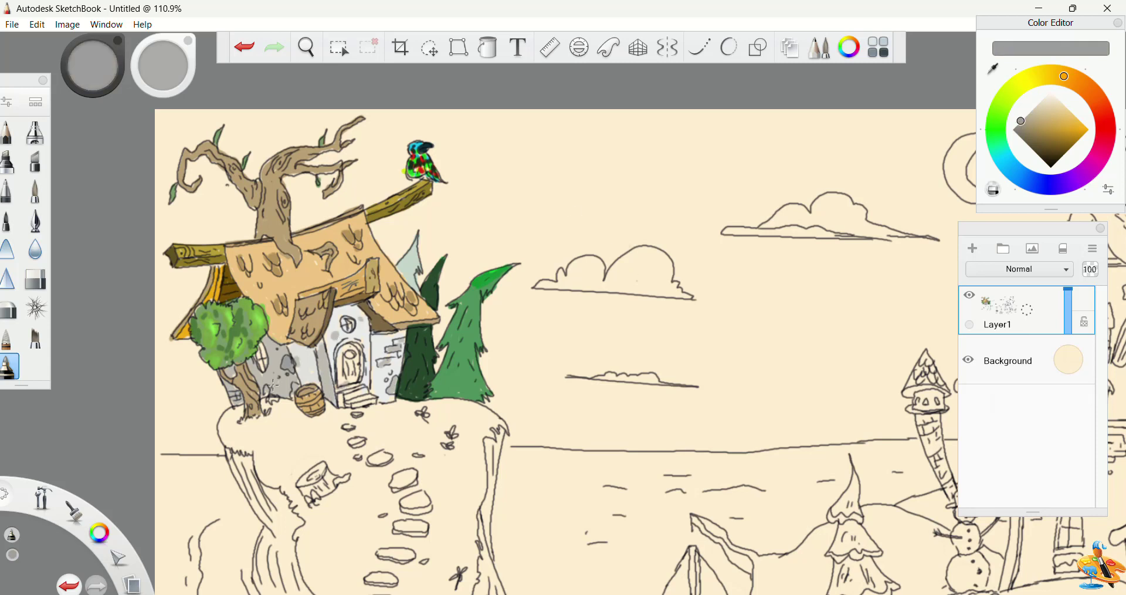
Paint the side window, the round front window and the door's window sky blue with pale blue highlights
left_click(1009, 165)
left_click(1076, 127)
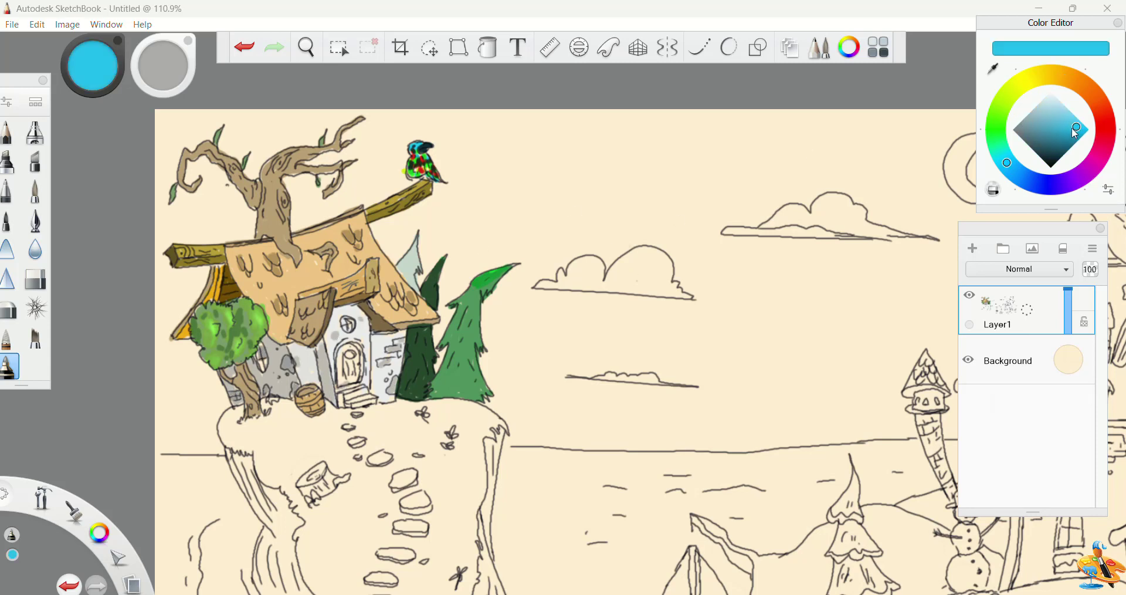
left_click(262, 352, "alt")
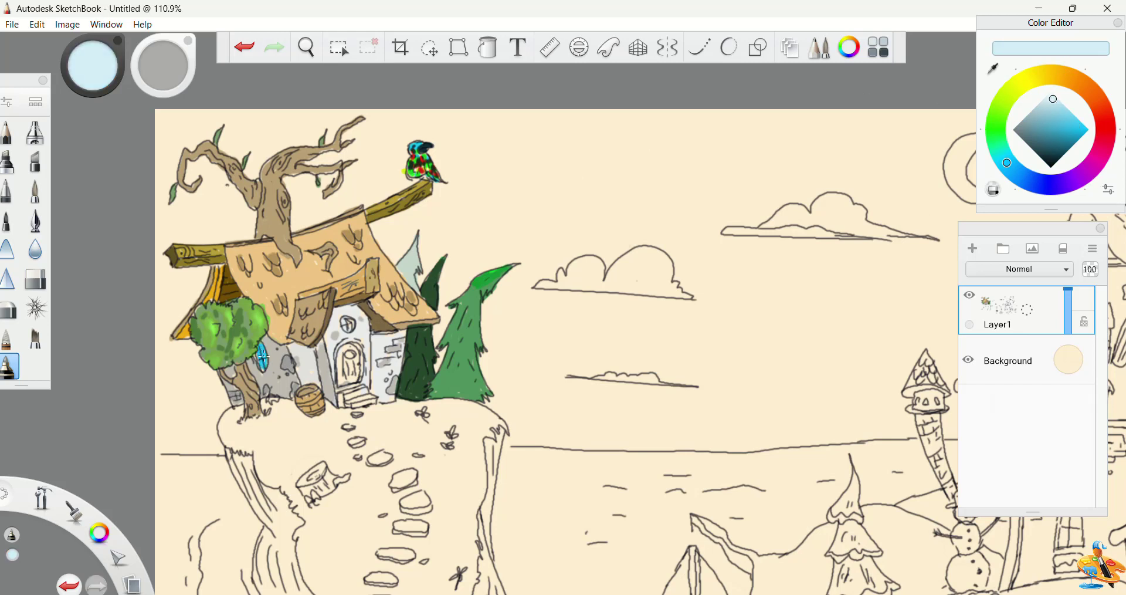
left_click(1075, 123)
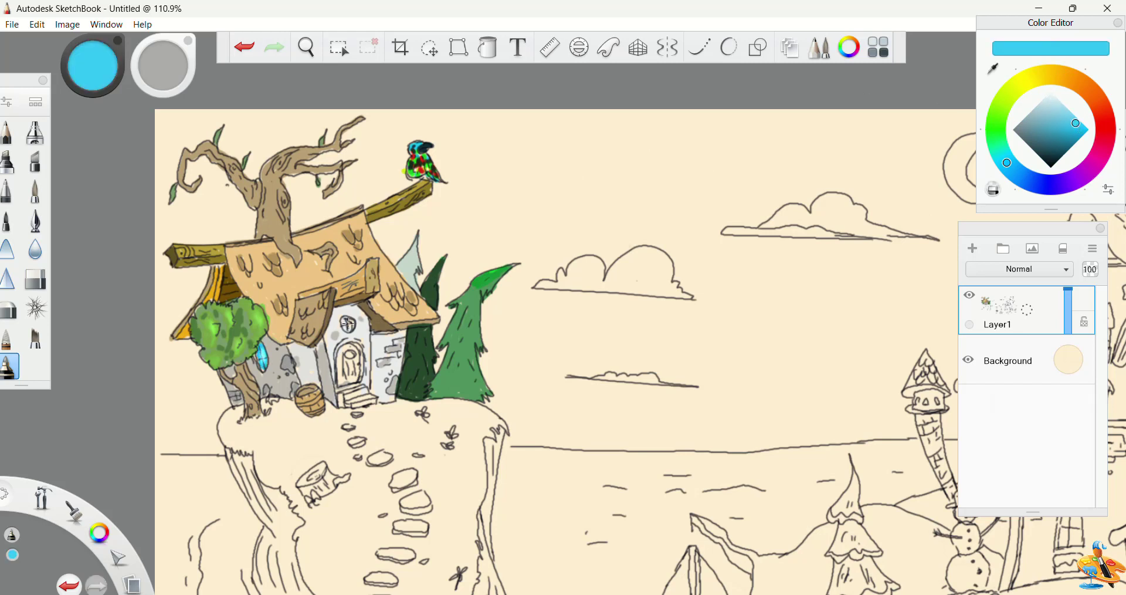
left_click(350, 355, "alt")
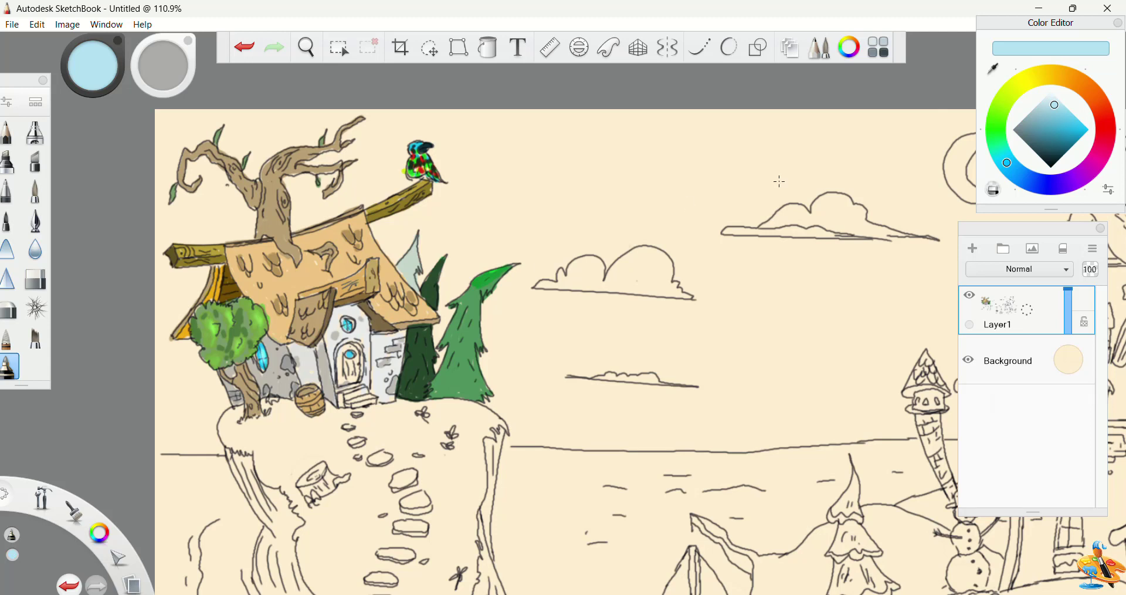
Paint the front door's steps in light gray with darker gray shading
left_click(355, 384, "alt")
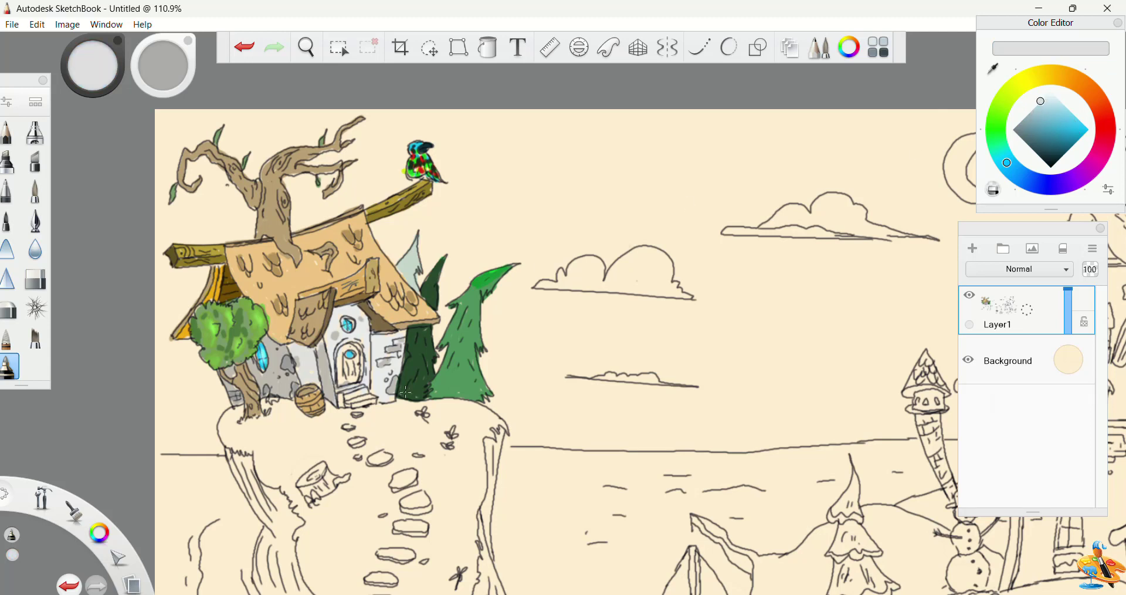
left_click(1031, 112)
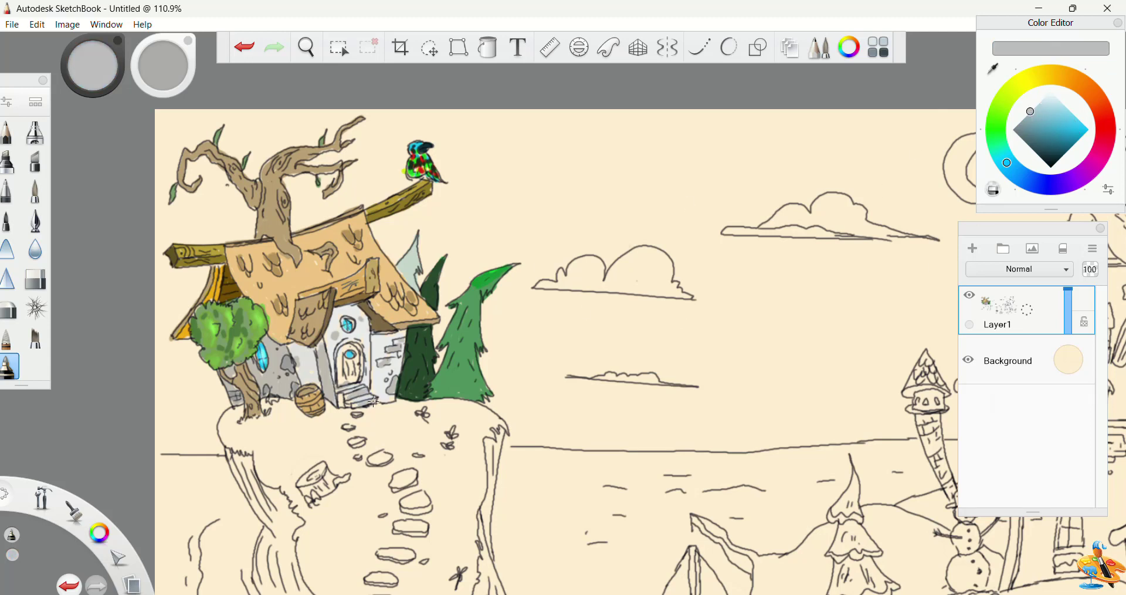
left_click(1020, 121)
Paint the cottage's front door coral pink
left_click(1106, 124)
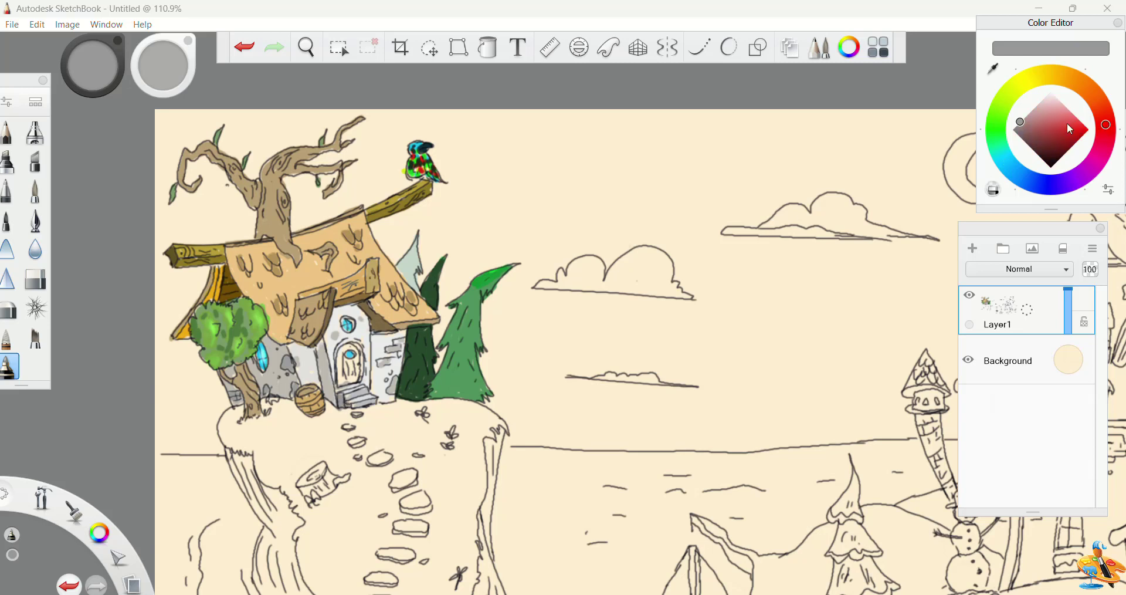
left_click(1064, 111)
mouse_move(340, 377)
left_mouse_down()
mouse_move(341, 360)
mouse_move(342, 372)
mouse_move(359, 354)
left_mouse_up()
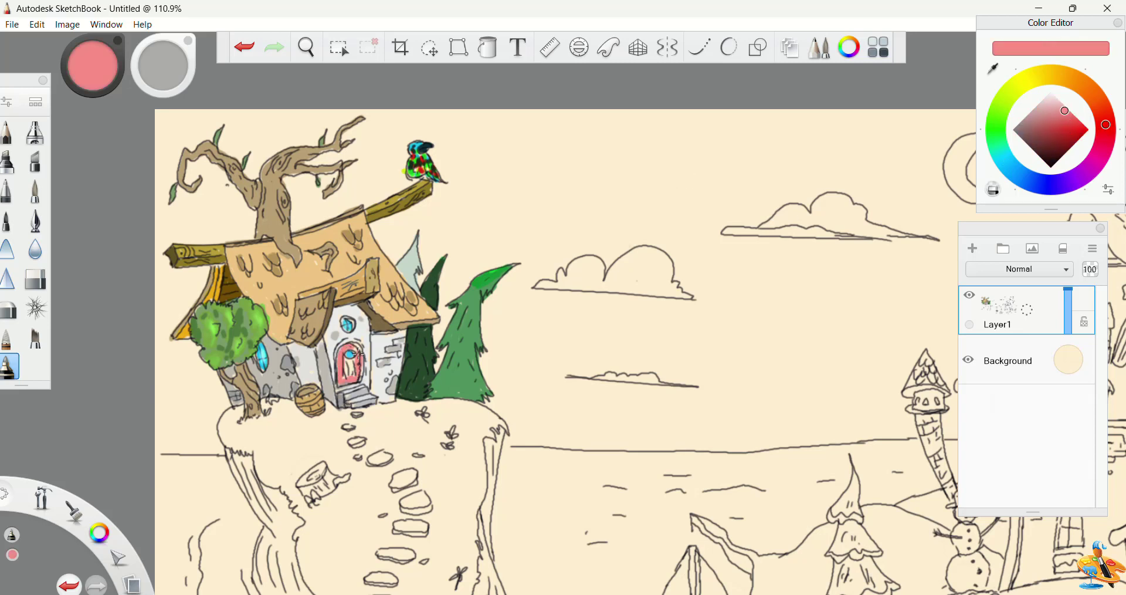
Paint the tree stump's top light orange brown and its side darker brown
left_click(1089, 89)
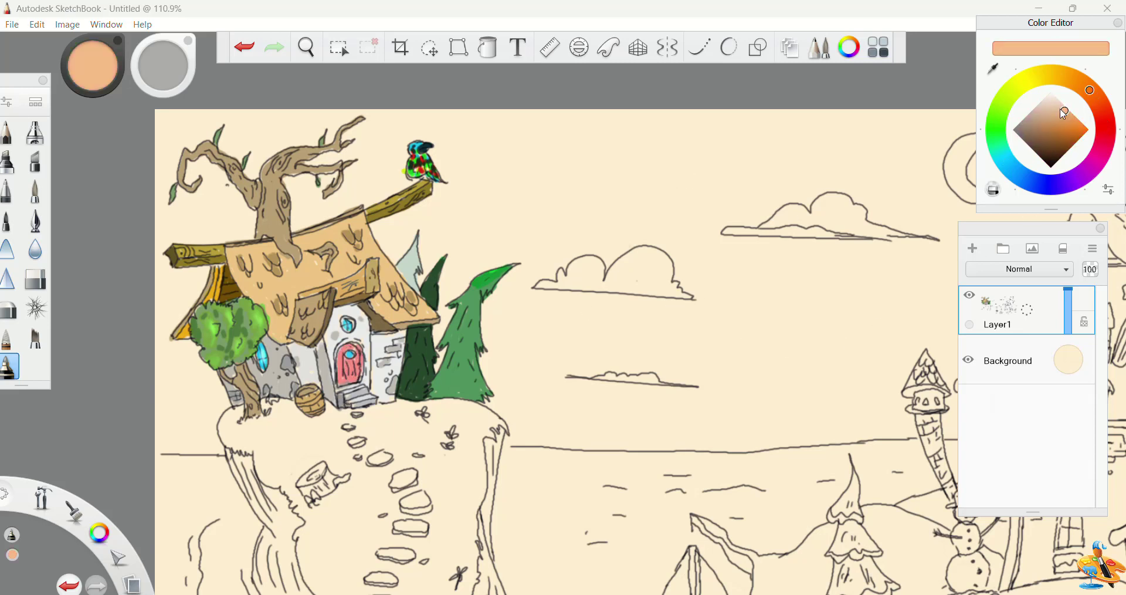
left_click(1058, 123)
left_click_drag(321, 467, 304, 482)
left_click(1048, 134)
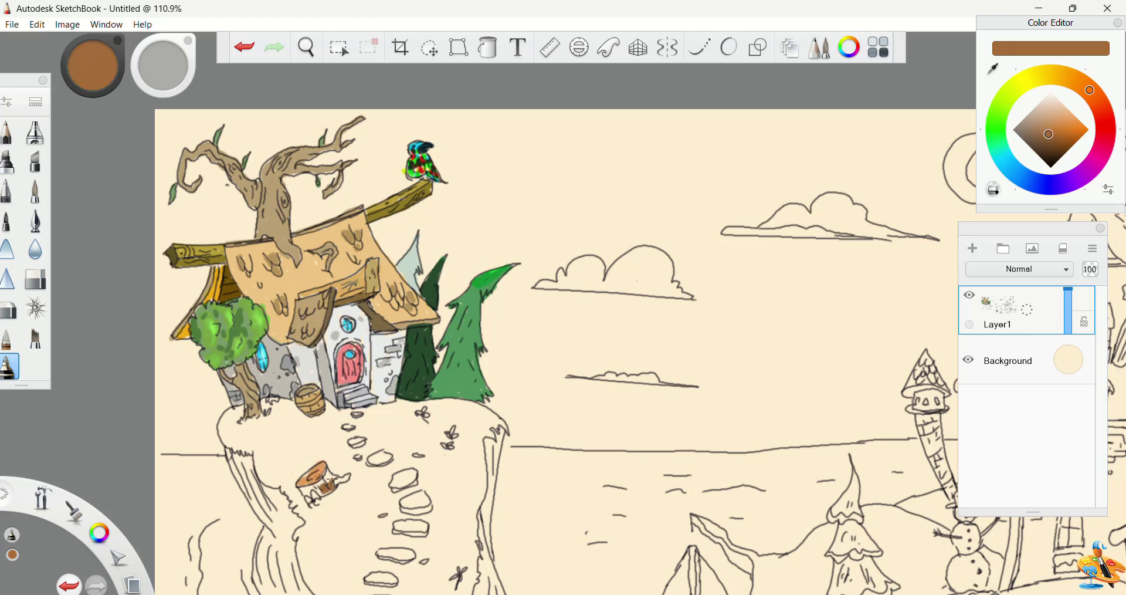
Outline the cottage island's lawn, the stump and the stepping stones with bright green
left_click(1005, 123)
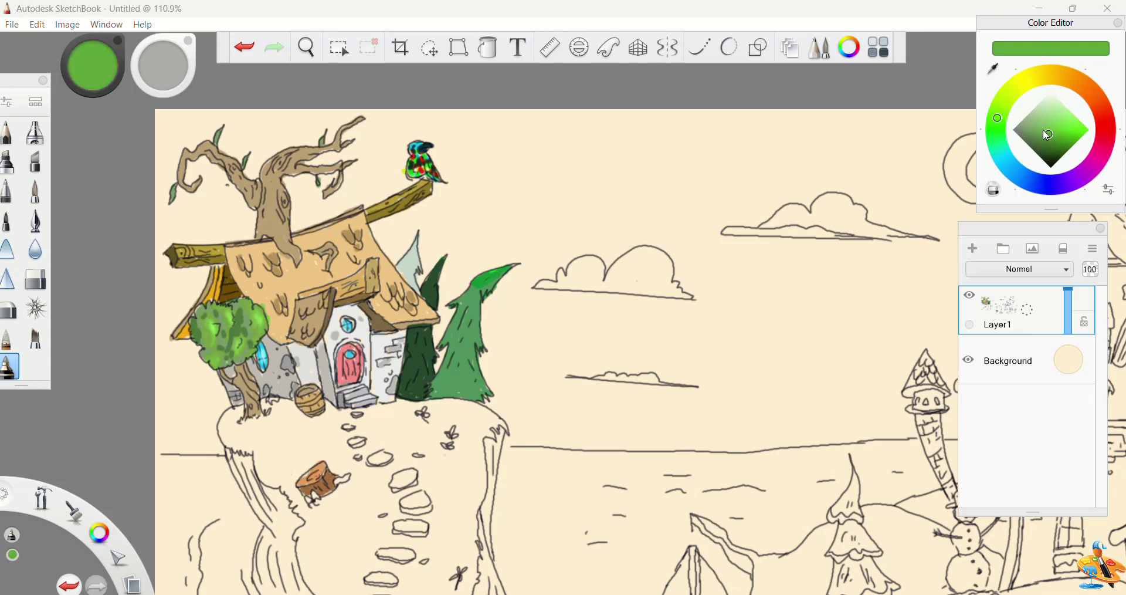
left_click(1051, 139)
left_click_drag(478, 477, 473, 496)
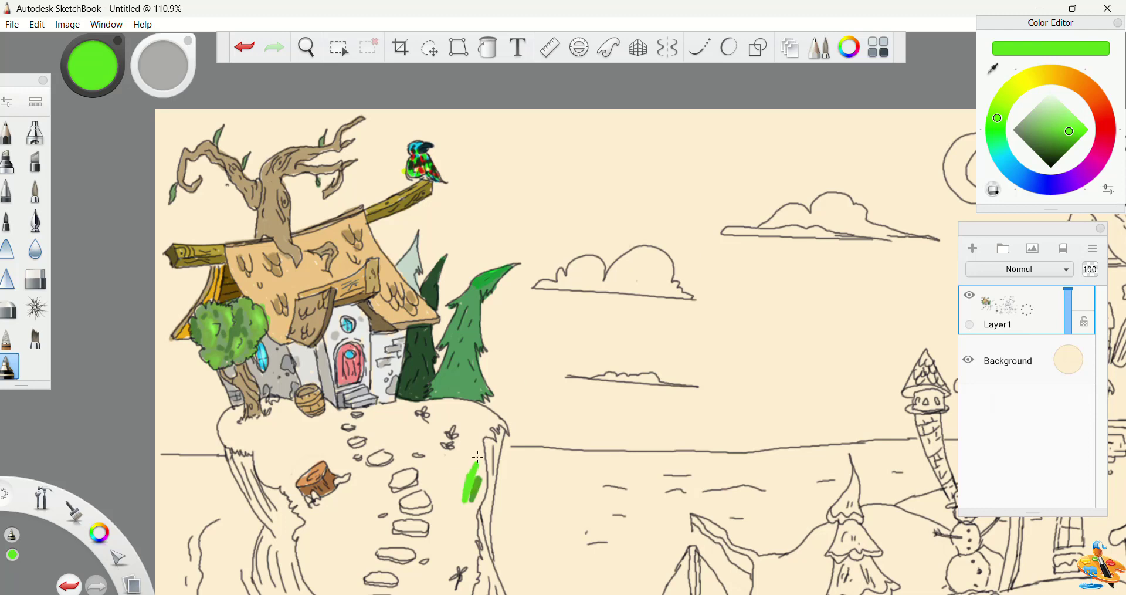
key("ctrl+z")
key("space")
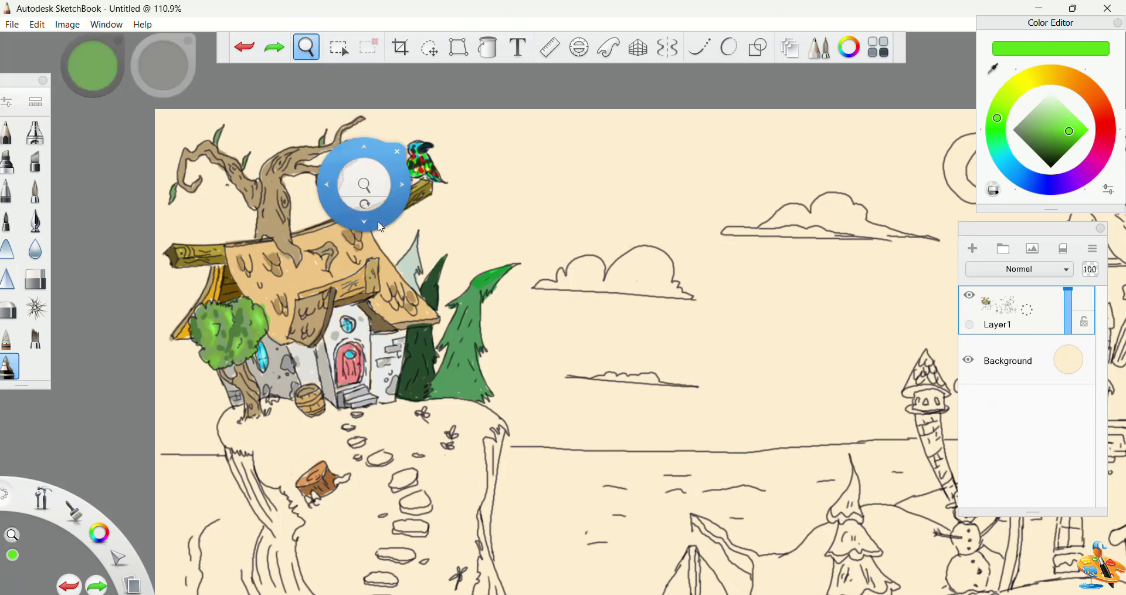
left_click_drag(364, 316, 406, 210)
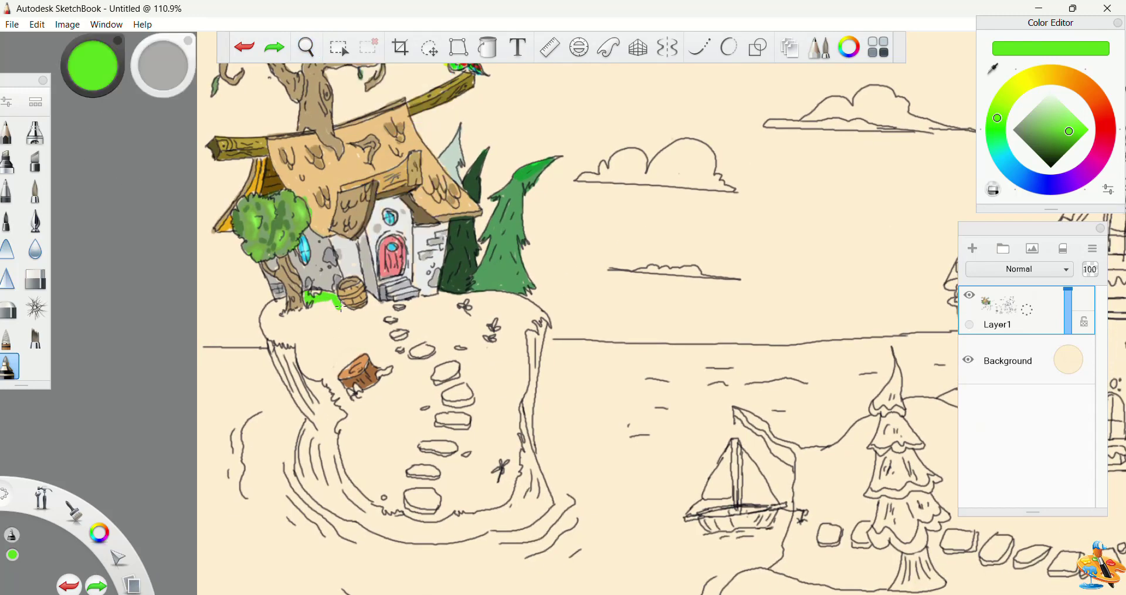
mouse_move(340, 306)
left_mouse_down()
mouse_move(501, 294)
mouse_move(537, 310)
mouse_move(515, 472)
mouse_move(487, 504)
mouse_move(431, 516)
mouse_move(389, 509)
mouse_move(350, 474)
left_mouse_up()
mouse_move(267, 315)
left_mouse_down()
mouse_move(273, 341)
mouse_move(296, 345)
mouse_move(343, 422)
mouse_move(326, 383)
mouse_move(388, 376)
mouse_move(363, 348)
mouse_move(336, 378)
mouse_move(355, 400)
mouse_move(380, 389)
left_mouse_up()
mouse_move(402, 314)
left_mouse_down()
mouse_move(395, 348)
mouse_move(438, 350)
mouse_move(406, 357)
mouse_move(427, 343)
mouse_move(469, 346)
mouse_move(436, 385)
mouse_move(464, 375)
mouse_move(430, 372)
mouse_move(443, 410)
mouse_move(465, 377)
left_mouse_up()
mouse_move(437, 424)
left_mouse_down()
mouse_move(415, 438)
mouse_move(450, 454)
mouse_move(444, 441)
mouse_move(404, 468)
mouse_move(443, 478)
mouse_move(412, 465)
left_mouse_up()
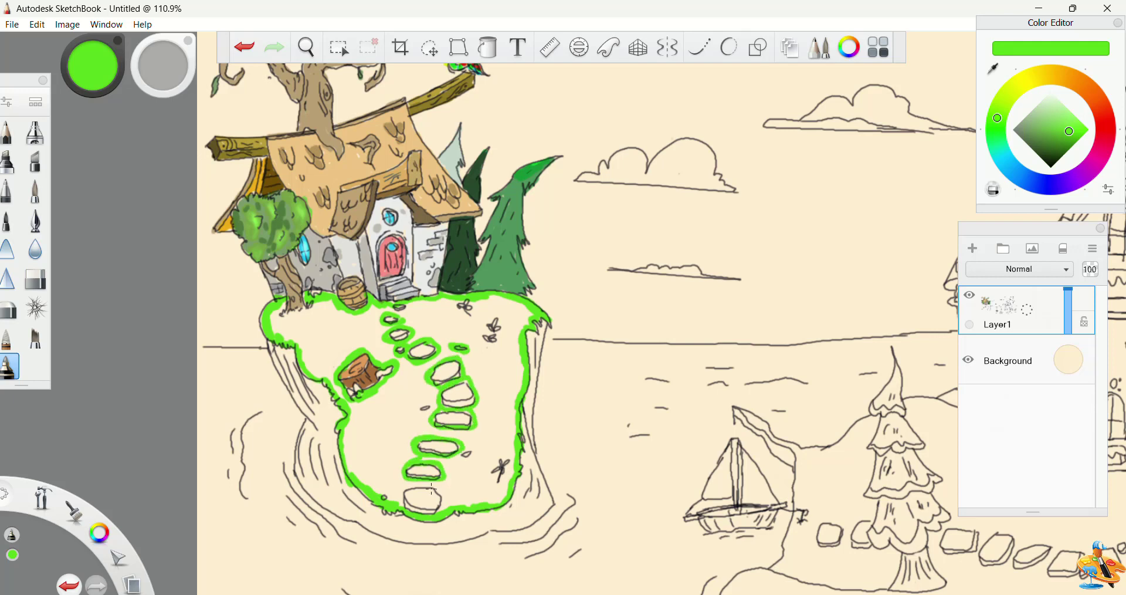
Fill the lawn with solid bright green using a larger brush, including the gaps between the stepping stones
mouse_move(402, 502)
left_mouse_down()
mouse_move(418, 486)
mouse_move(440, 508)
left_mouse_up()
left_click_drag(174, 73, 384, 92)
mouse_move(516, 347)
left_mouse_down()
mouse_move(492, 493)
mouse_move(446, 498)
mouse_move(476, 481)
mouse_move(481, 352)
mouse_move(434, 305)
mouse_move(464, 346)
mouse_move(399, 316)
mouse_move(311, 320)
mouse_move(282, 340)
mouse_move(382, 349)
mouse_move(314, 356)
left_mouse_up()
mouse_move(365, 418)
left_mouse_down()
mouse_move(422, 371)
mouse_move(394, 489)
mouse_move(364, 469)
mouse_move(351, 423)
mouse_move(391, 430)
mouse_move(414, 409)
mouse_move(369, 457)
left_mouse_up()
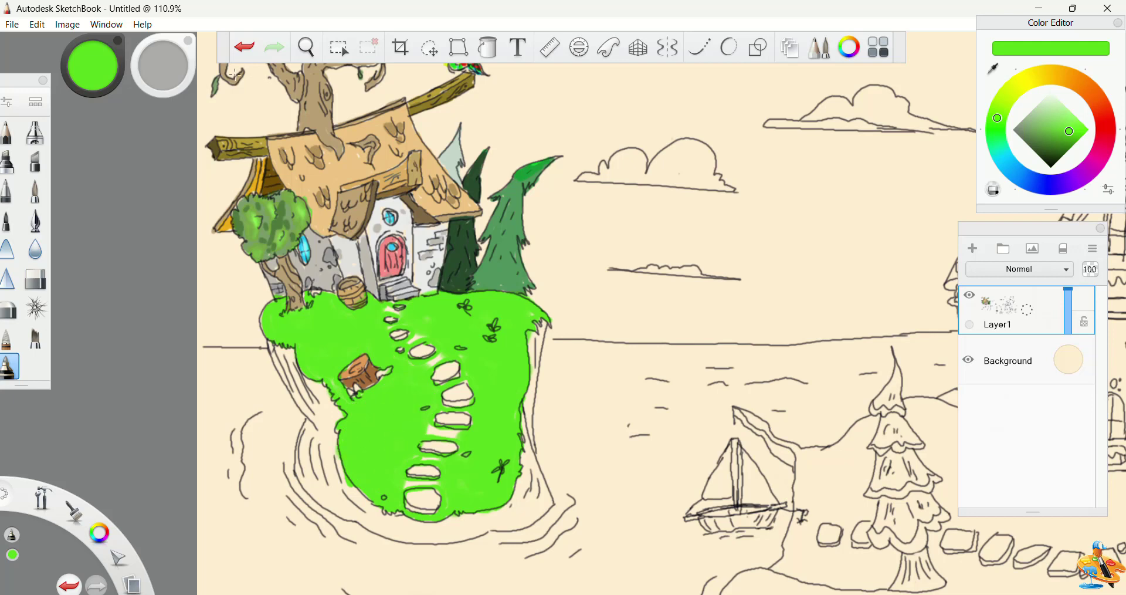
mouse_move(164, 65)
left_mouse_down()
mouse_move(104, 70)
mouse_move(190, 79)
left_mouse_up()
mouse_move(428, 433)
left_mouse_down()
mouse_move(457, 433)
mouse_move(410, 458)
left_mouse_up()
left_click_drag(434, 485, 403, 489)
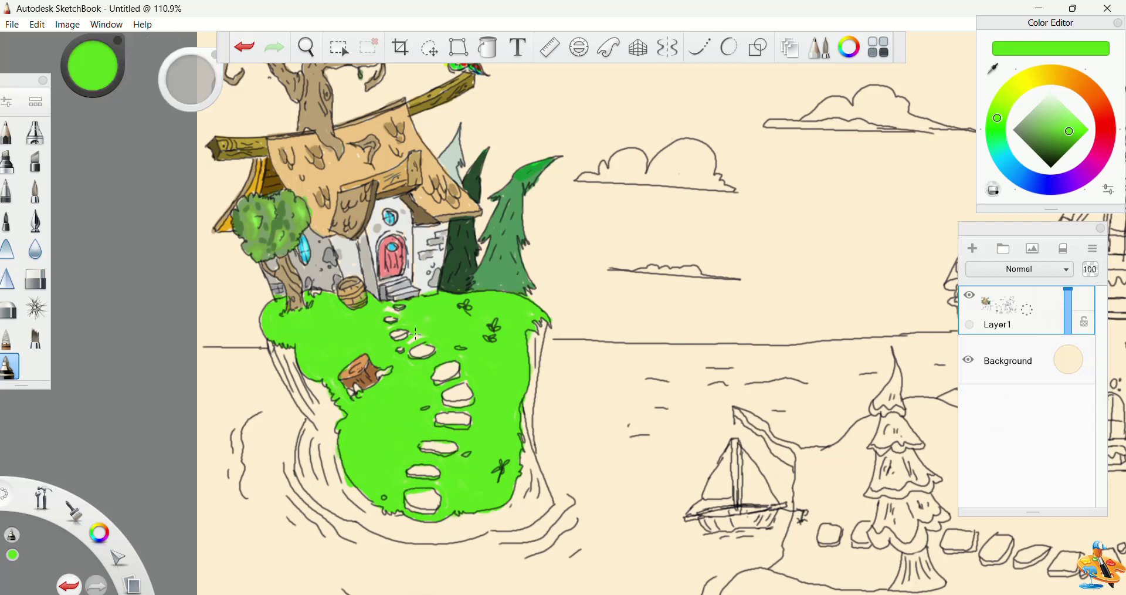
Airbrush soft dark green shadows onto the lawn beneath the small tree and below the stump
left_click(1057, 142)
left_click(36, 133)
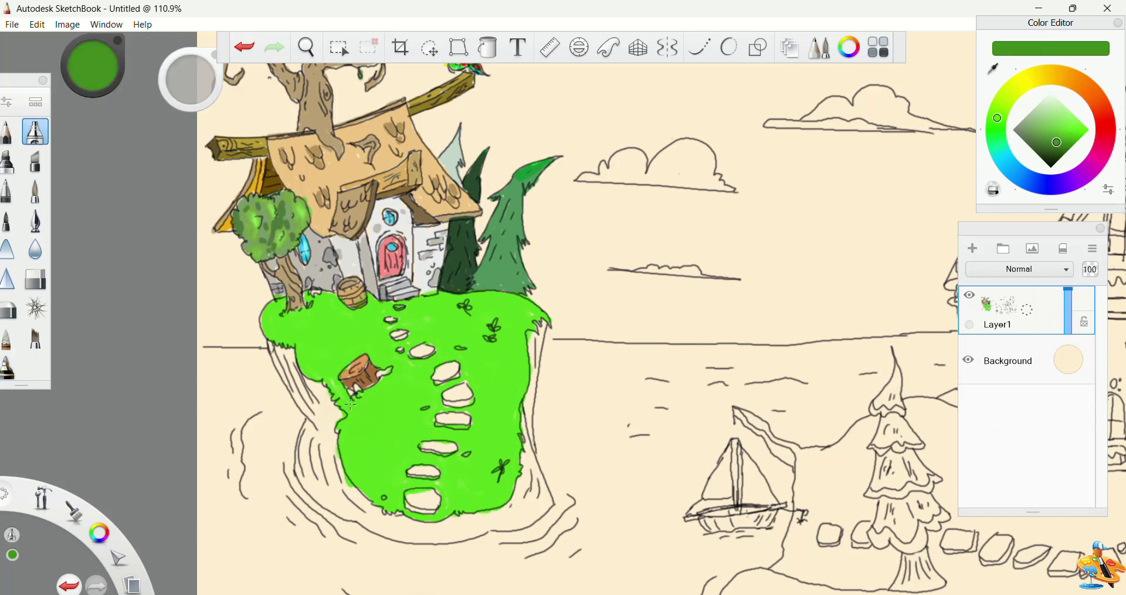
left_click_drag(205, 64, 167, 88)
mouse_move(387, 433)
left_mouse_down()
mouse_move(360, 458)
mouse_move(357, 443)
left_mouse_up()
mouse_move(379, 387)
left_mouse_down()
mouse_move(348, 398)
mouse_move(353, 303)
mouse_move(323, 314)
mouse_move(355, 311)
mouse_move(266, 314)
mouse_move(359, 300)
mouse_move(319, 302)
mouse_move(284, 330)
mouse_move(337, 333)
left_mouse_up()
mouse_move(390, 445)
left_mouse_down()
mouse_move(378, 472)
mouse_move(355, 430)
mouse_move(404, 411)
left_mouse_up()
Paint the tops of the stepping stones across the cottage lawn in solid golden brown
left_click(1067, 77)
left_click(457, 394)
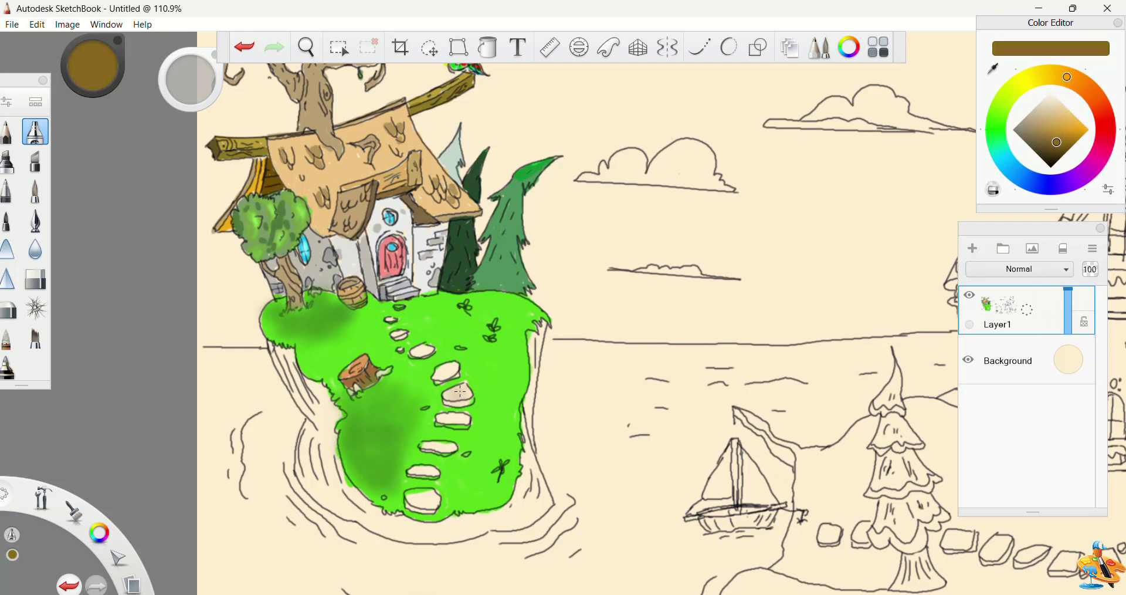
left_click(8, 190)
left_click_drag(467, 392, 452, 397)
left_click(9, 220)
left_click(8, 366)
mouse_move(440, 417)
left_mouse_down()
mouse_move(468, 418)
mouse_move(434, 449)
left_mouse_up()
left_click_drag(410, 472, 431, 475)
left_click_drag(410, 498, 431, 505)
mouse_move(440, 370)
left_mouse_down()
mouse_move(454, 369)
mouse_move(437, 378)
mouse_move(415, 351)
left_mouse_up()
left_click_drag(405, 335, 393, 320)
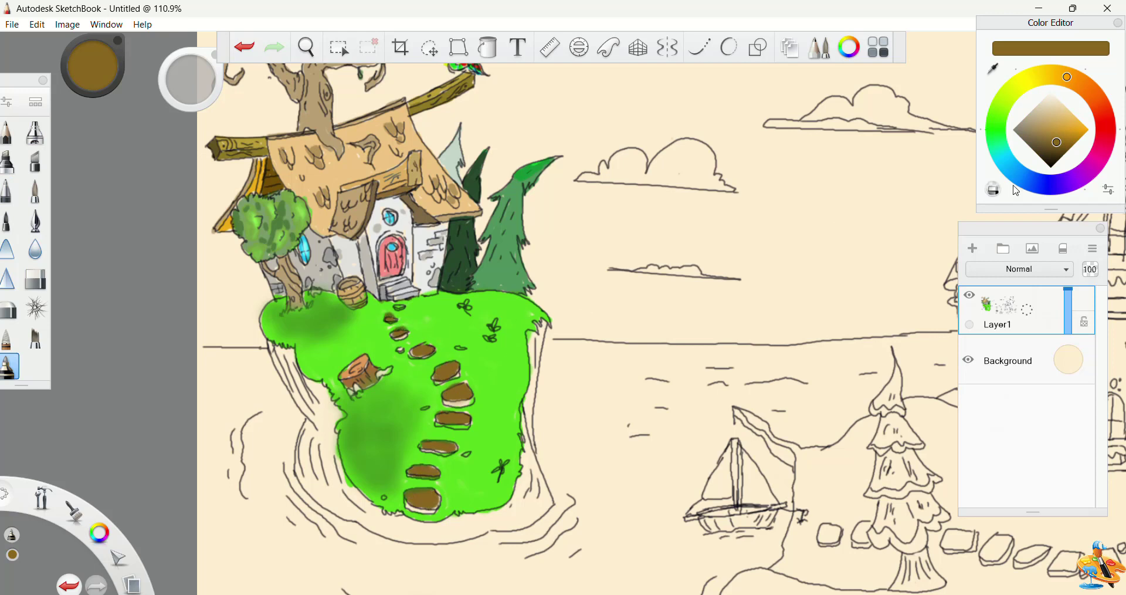
Shade the stepping stones' sides and the tree stump's roots with dark brown
left_click(1048, 152)
mouse_move(444, 403)
left_mouse_down()
mouse_move(473, 405)
mouse_move(469, 427)
mouse_move(415, 455)
mouse_move(437, 476)
left_mouse_up()
mouse_move(433, 508)
left_mouse_down()
mouse_move(408, 508)
mouse_move(436, 508)
left_mouse_up()
left_click_drag(460, 375, 435, 381)
mouse_move(433, 352)
left_mouse_down()
mouse_move(399, 346)
mouse_move(403, 307)
mouse_move(431, 324)
mouse_move(378, 374)
left_mouse_up()
left_click_drag(358, 384, 345, 404)
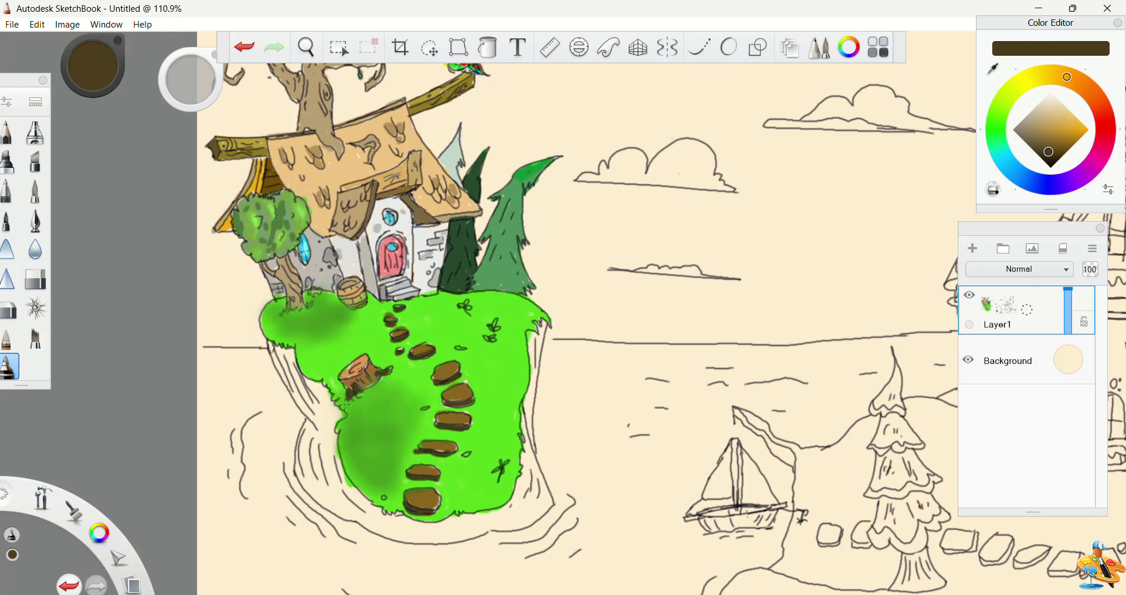
Paint the small flowers scattered over the cottage island's lawn orange
left_click(1100, 106)
left_click(1079, 135)
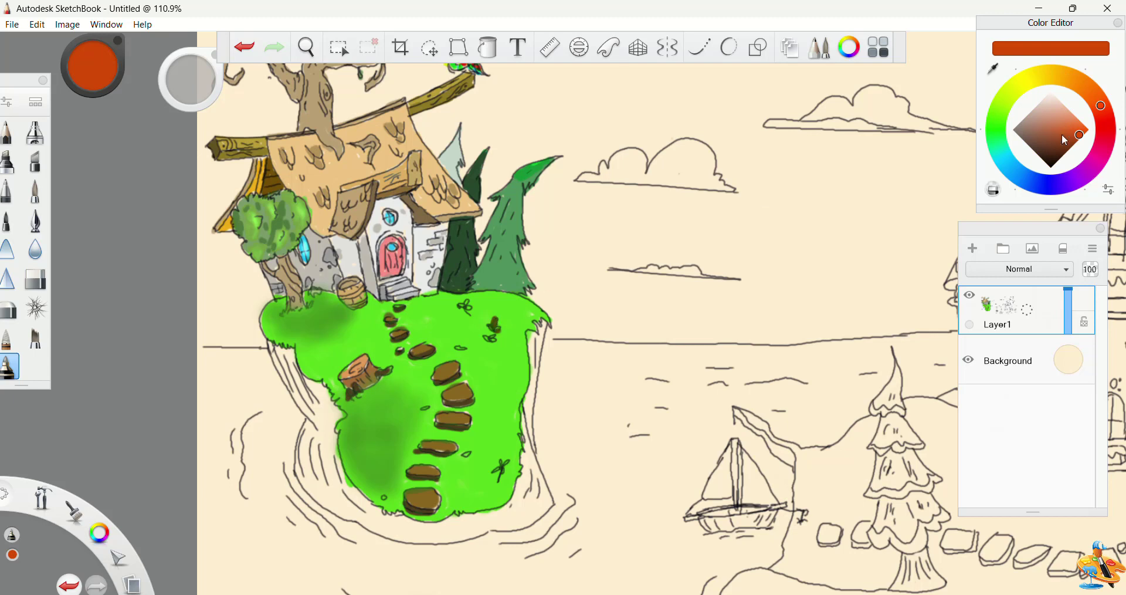
left_click(1080, 121)
left_click(35, 279)
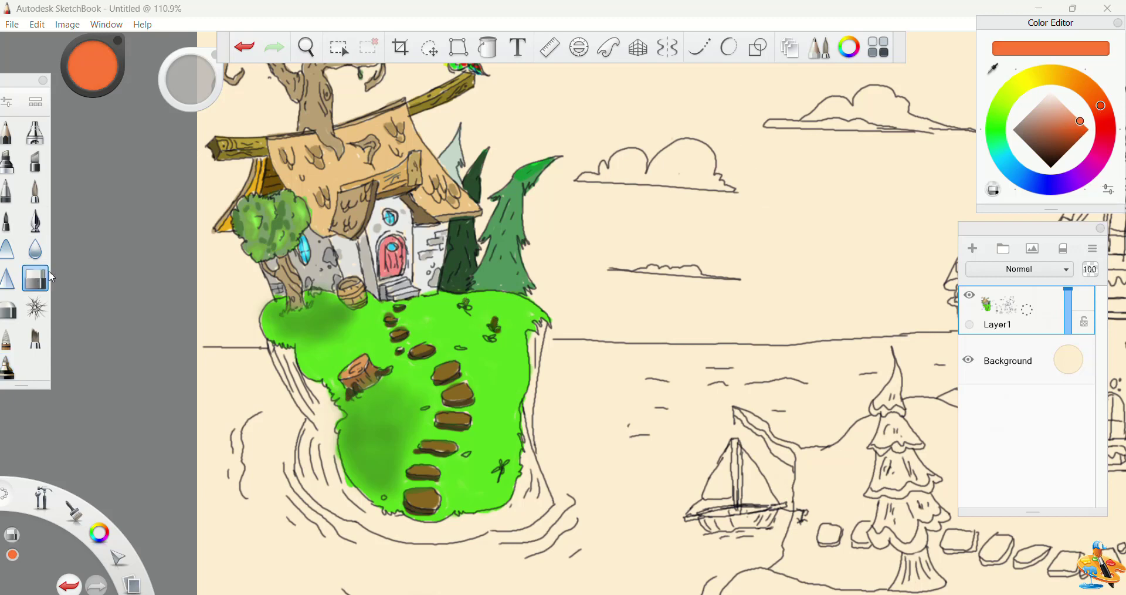
mouse_move(495, 321)
left_mouse_down()
mouse_move(489, 335)
mouse_move(495, 326)
left_mouse_up()
key("ctrl+z")
left_click(7, 221)
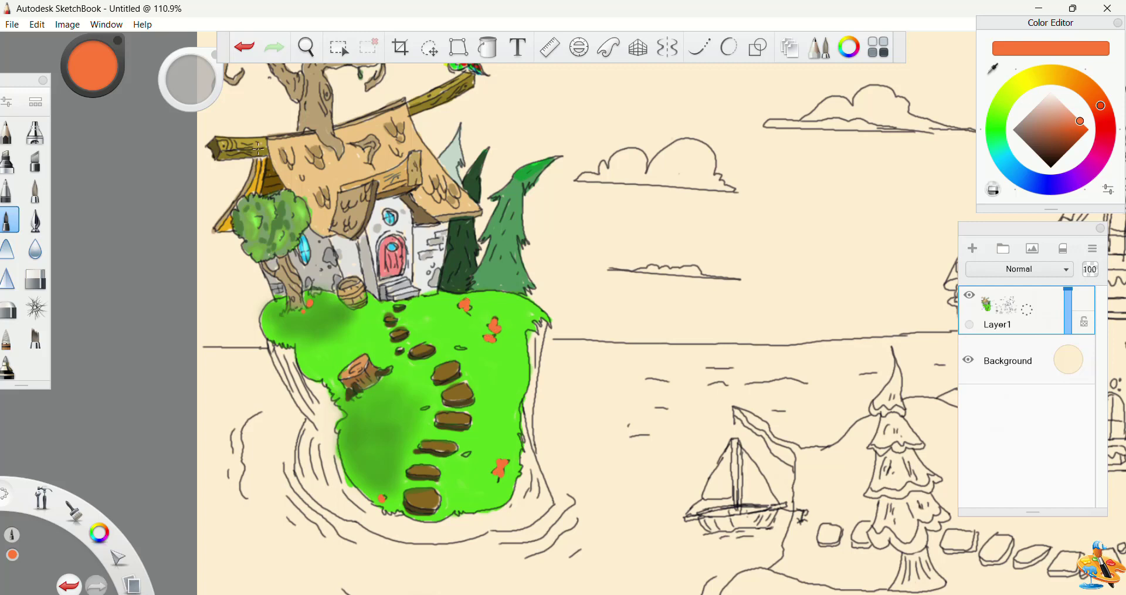
Redraw the outlines of the orange lawn flowers with fine near-black lines
left_click(7, 190)
left_click(1044, 159)
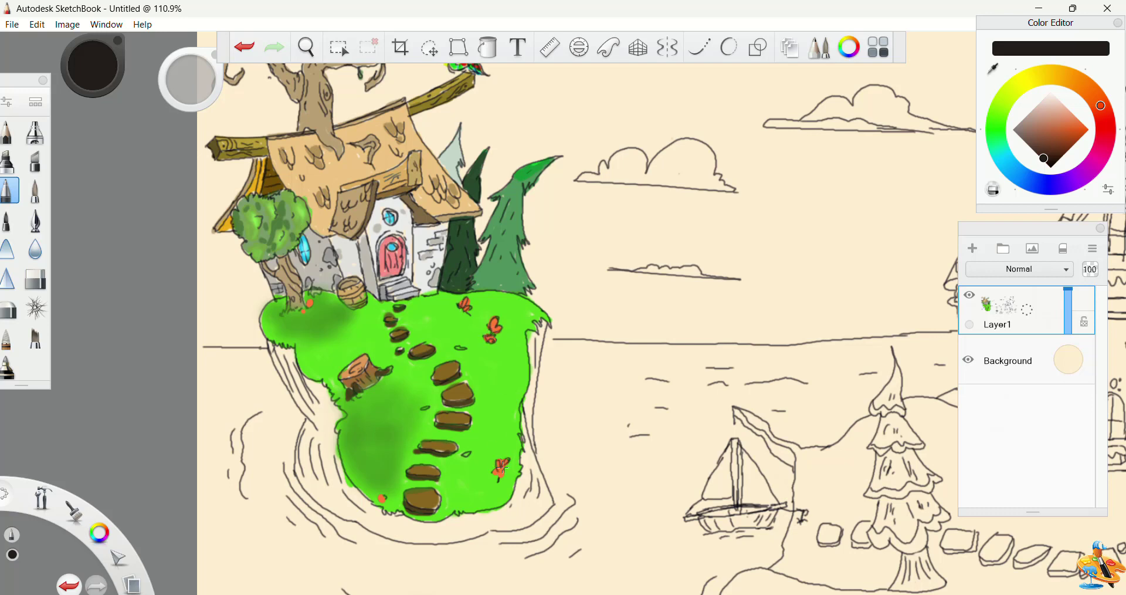
left_click(1064, 149)
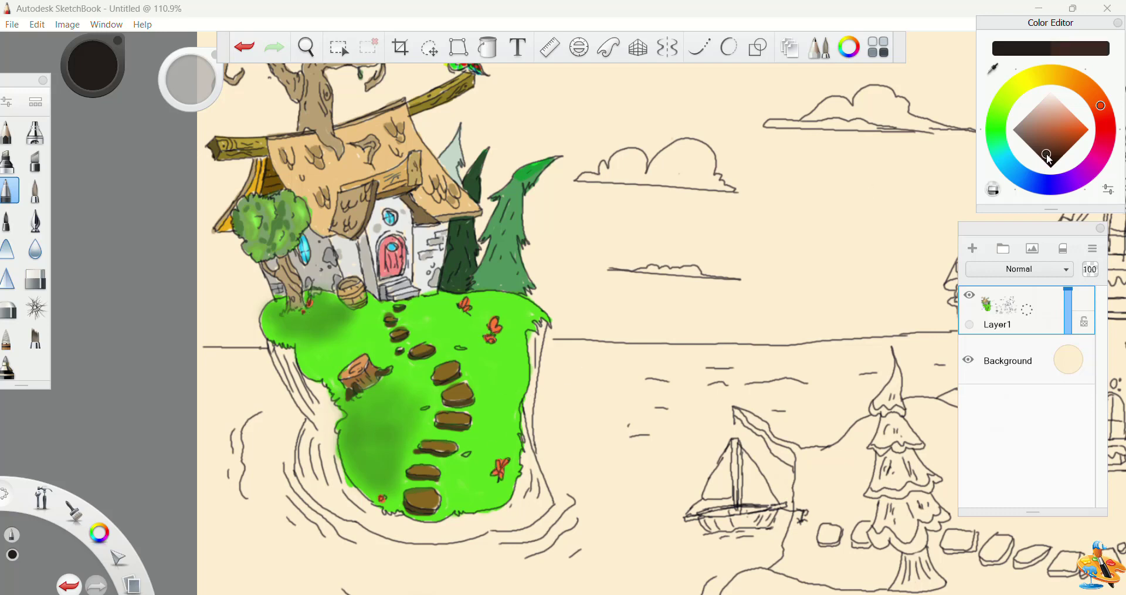
Paint the island's left cliff face reddish brown above and orange brown below, and blend the two colors where they meet
left_click(1104, 118)
left_click(1076, 139)
left_click(8, 366)
mouse_move(288, 369)
left_mouse_down()
mouse_move(317, 422)
mouse_move(274, 345)
mouse_move(296, 387)
mouse_move(316, 381)
mouse_move(327, 397)
mouse_move(336, 415)
mouse_move(318, 400)
mouse_move(323, 409)
mouse_move(305, 413)
mouse_move(341, 442)
mouse_move(310, 429)
mouse_move(299, 477)
mouse_move(319, 487)
mouse_move(331, 465)
mouse_move(356, 496)
mouse_move(338, 501)
mouse_move(303, 476)
mouse_move(329, 486)
left_mouse_up()
left_click(1093, 94)
left_click(1062, 139)
left_click(1066, 131)
left_click(9, 336)
left_click_drag(202, 78, 155, 80)
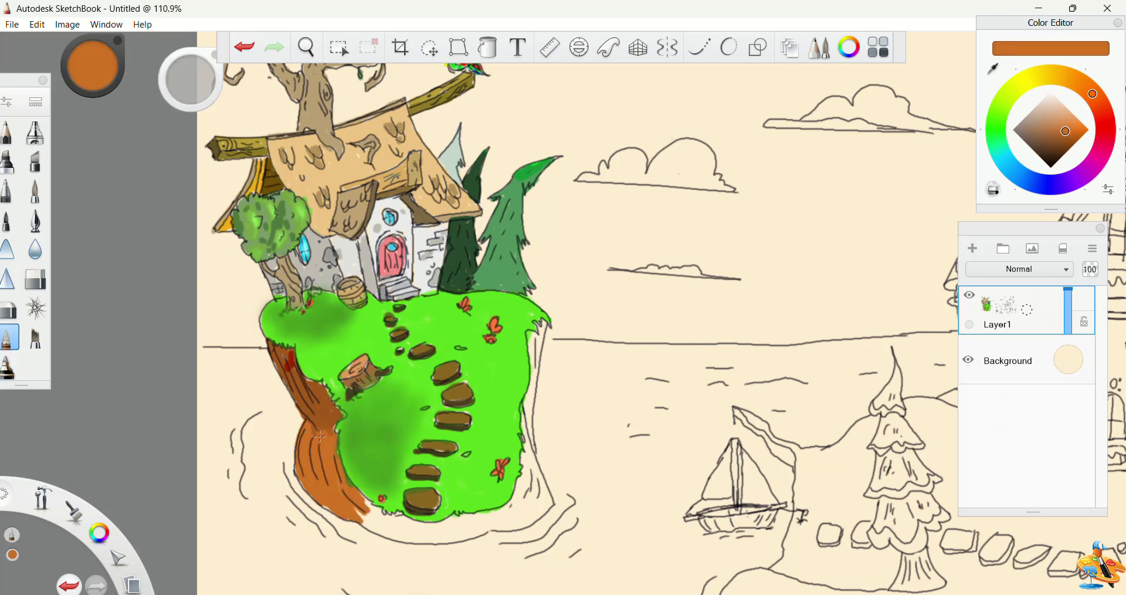
Paint the island's right cliff edge light peach and its lower part muted brown, blending the front base into the orange brown
left_click(1065, 113)
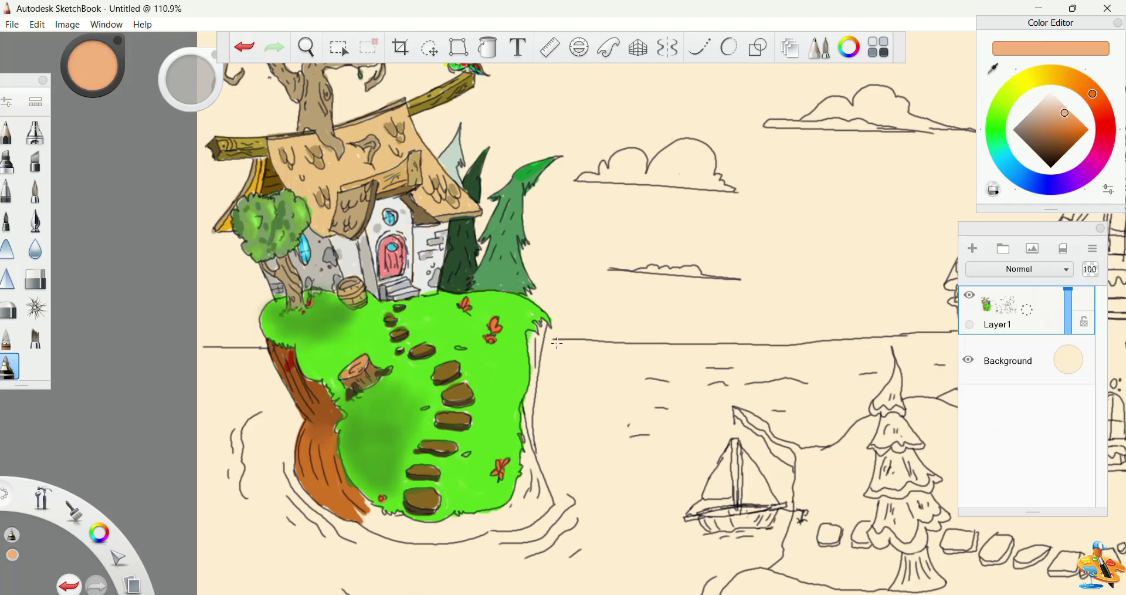
mouse_move(536, 350)
left_mouse_down()
mouse_move(532, 438)
mouse_move(521, 437)
mouse_move(550, 503)
left_mouse_up()
left_click(530, 444, "alt")
left_click(540, 463, "alt")
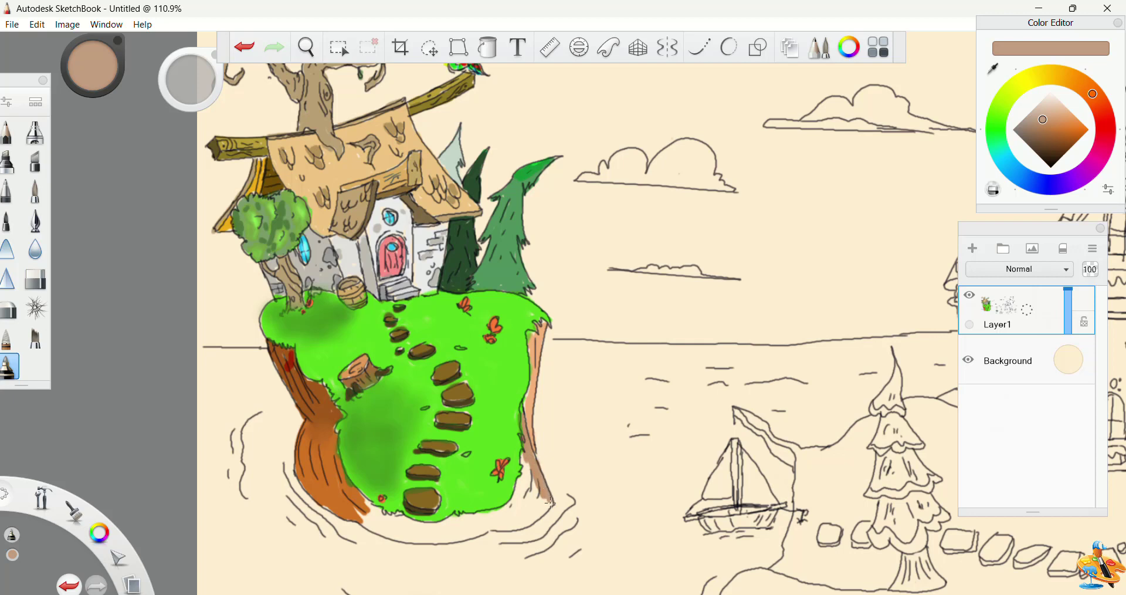
mouse_move(522, 468)
left_mouse_down()
mouse_move(543, 512)
mouse_move(504, 527)
mouse_move(516, 498)
mouse_move(455, 534)
mouse_move(475, 515)
mouse_move(444, 534)
mouse_move(399, 520)
mouse_move(440, 538)
mouse_move(411, 537)
mouse_move(364, 499)
mouse_move(402, 519)
mouse_move(373, 517)
mouse_move(382, 535)
mouse_move(435, 530)
left_mouse_up()
left_click(992, 69)
left_click(353, 506)
left_click(9, 337)
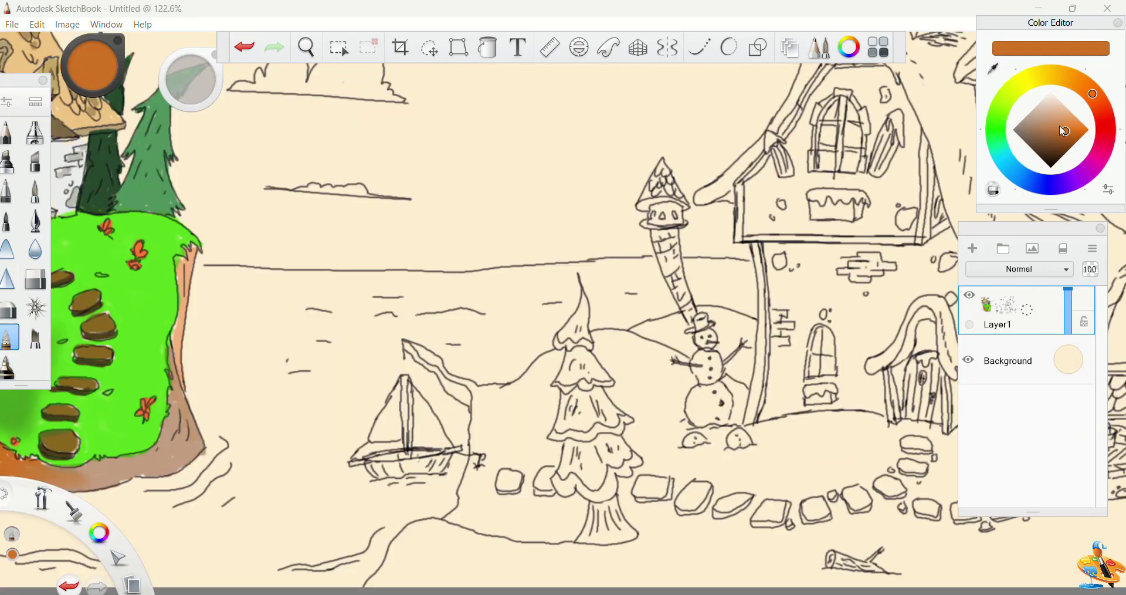
Paint the sailboat's hull light orange and shade it with a deeper orange
left_click(1068, 119)
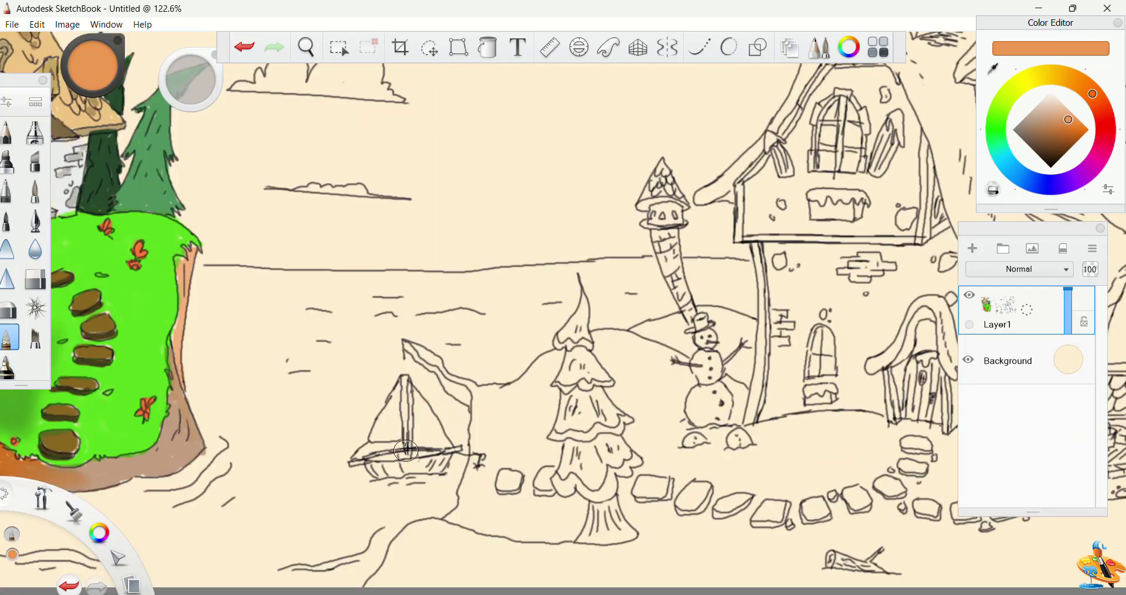
left_click(8, 366)
mouse_move(448, 458)
left_mouse_down()
mouse_move(374, 469)
mouse_move(395, 472)
mouse_move(355, 462)
left_mouse_up()
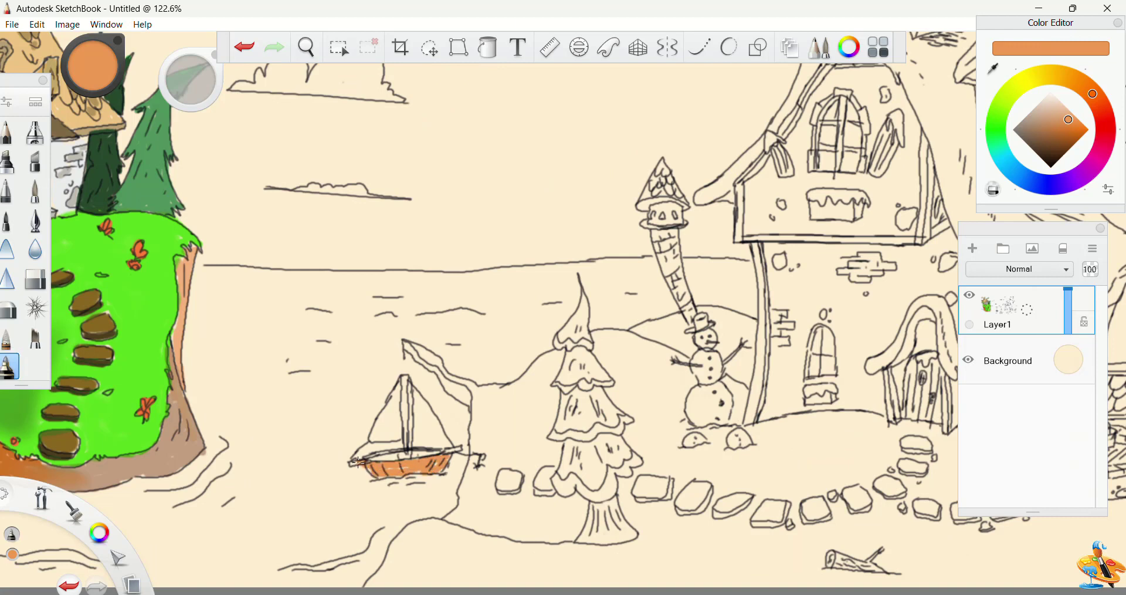
left_click(1068, 127)
left_click_drag(435, 469, 418, 470)
Paint the sailboat's mast and the inside of its deck brown
left_click(1057, 135)
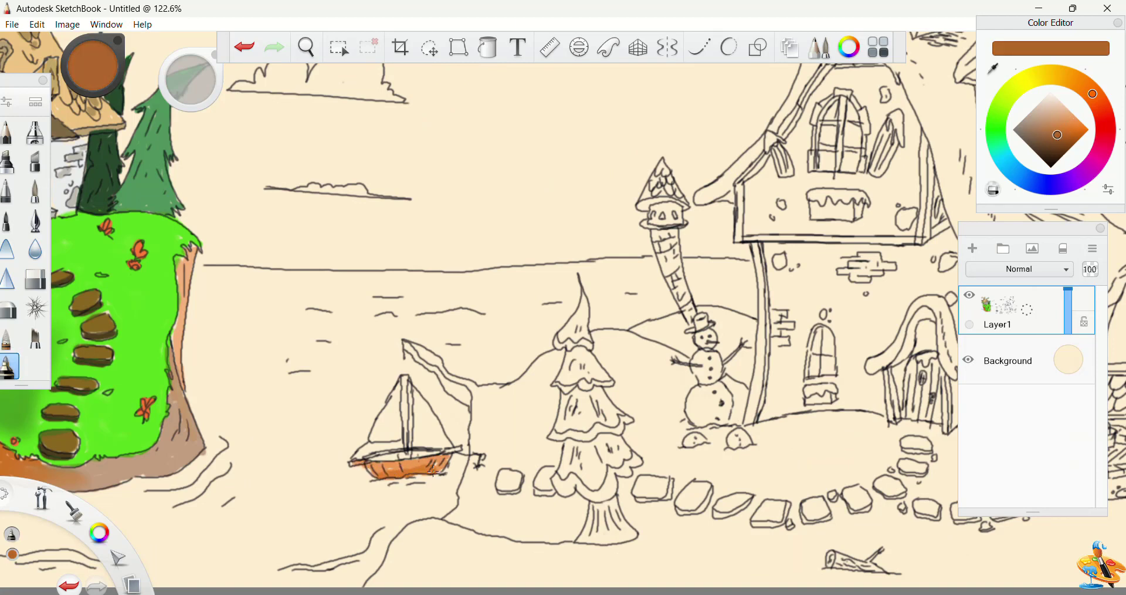
left_click_drag(405, 375, 404, 451)
mouse_move(414, 383)
left_mouse_down()
mouse_move(411, 455)
mouse_move(403, 451)
mouse_move(449, 448)
mouse_move(372, 458)
mouse_move(434, 453)
left_mouse_up()
left_click(1048, 136)
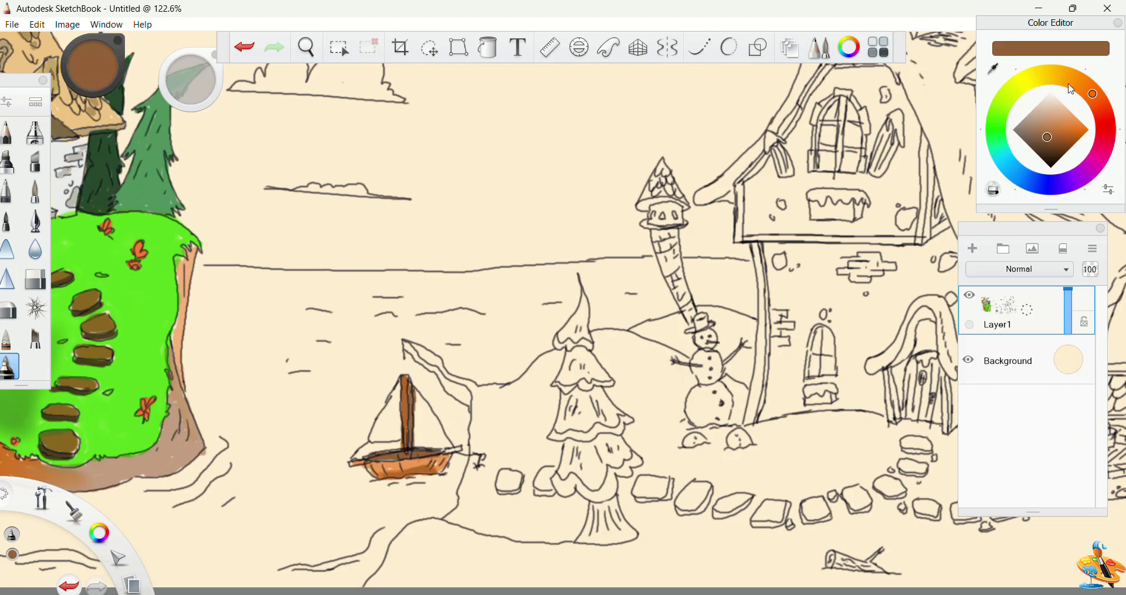
Color the sailboat's left sail with a light green tip and pink below, and add dark crease lines
left_click(1065, 107)
left_click(998, 113)
mouse_move(388, 408)
left_mouse_down()
mouse_move(392, 390)
mouse_move(394, 437)
mouse_move(387, 420)
left_mouse_up()
left_click(1101, 138)
left_click(1058, 101)
key("s")
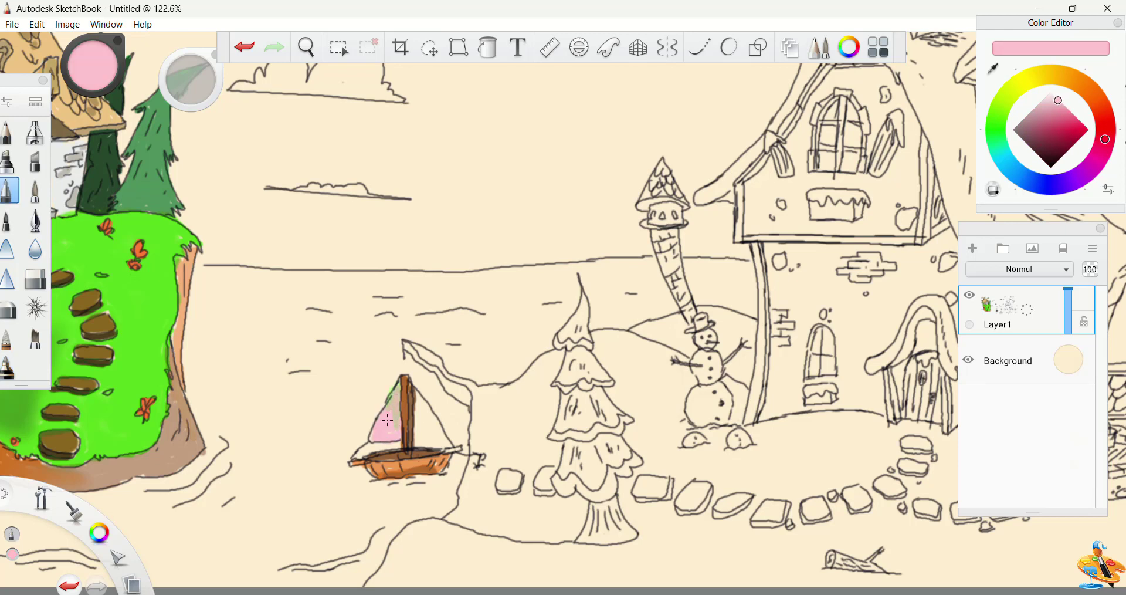
left_click(1049, 158)
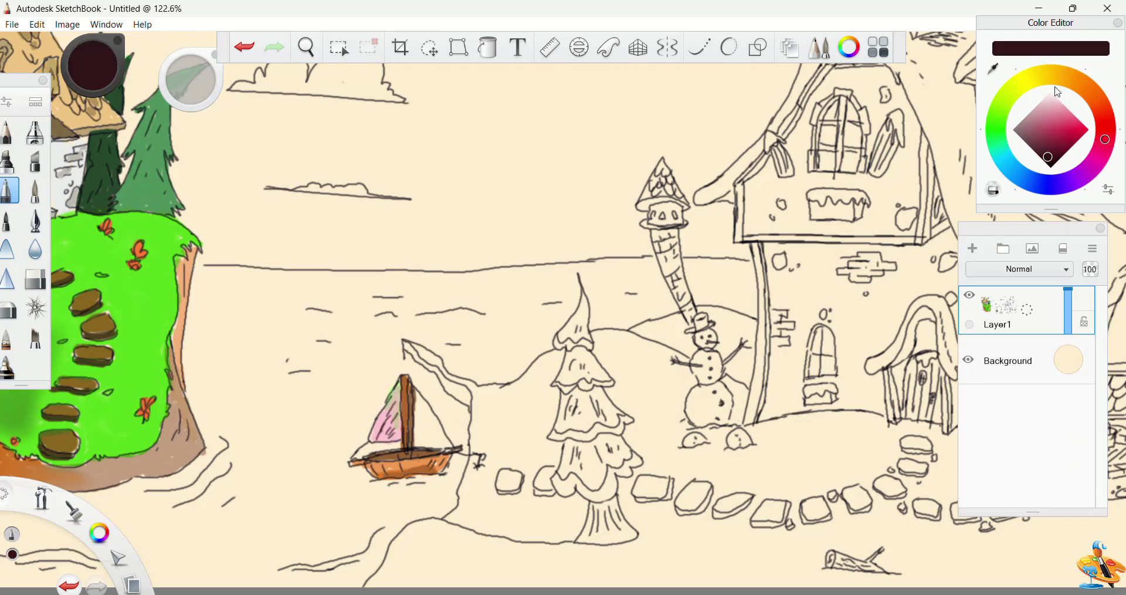
Paint the foliage tiers of the pine beside the sailboat green and their snowy edges near-white
left_click(997, 120)
left_click(1074, 143)
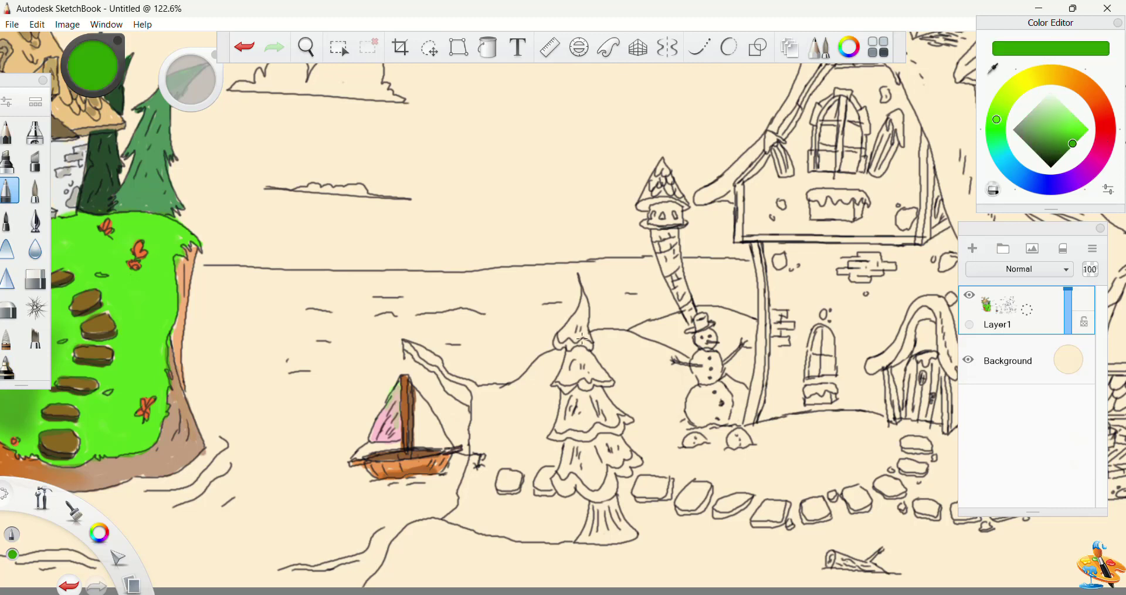
left_click(8, 366)
left_click_drag(212, 98, 204, 87)
mouse_move(585, 303)
left_mouse_down()
mouse_move(589, 337)
mouse_move(568, 334)
left_mouse_up()
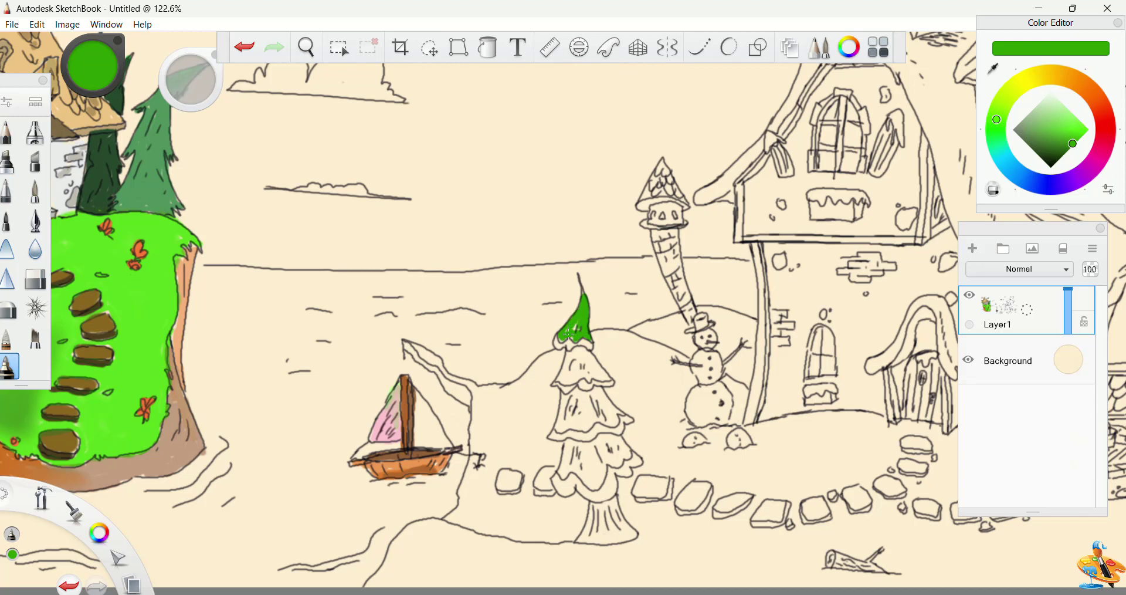
mouse_move(560, 381)
left_mouse_down()
mouse_move(598, 373)
mouse_move(587, 364)
mouse_move(566, 400)
mouse_move(620, 421)
mouse_move(578, 407)
mouse_move(571, 422)
mouse_move(625, 460)
mouse_move(605, 461)
mouse_move(595, 443)
mouse_move(567, 451)
mouse_move(570, 478)
mouse_move(595, 486)
mouse_move(589, 455)
mouse_move(574, 459)
left_mouse_up()
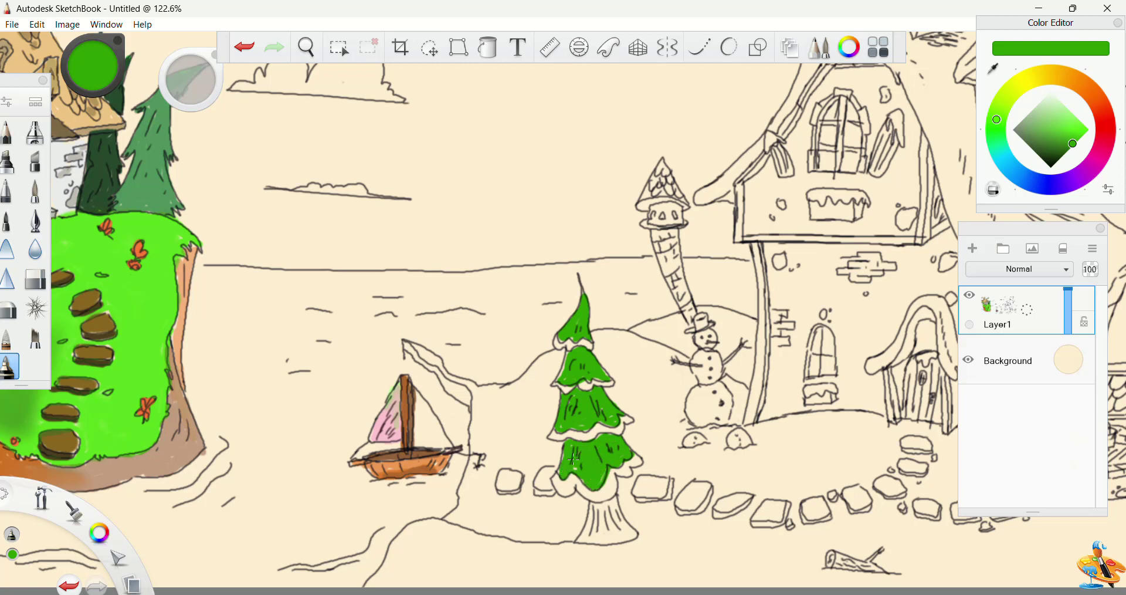
left_click(614, 382, "alt")
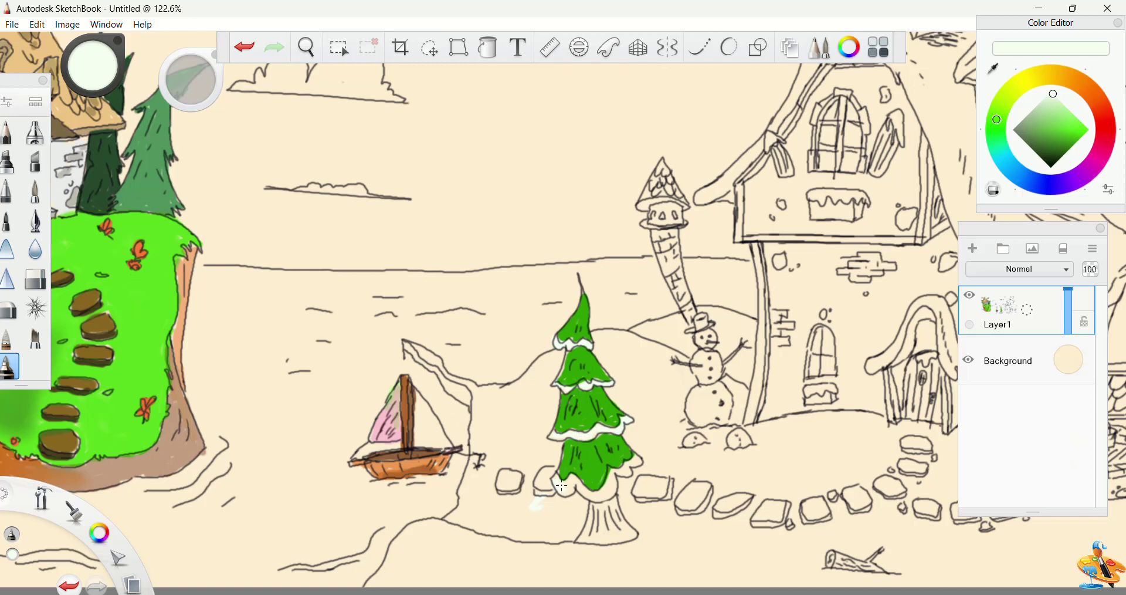
Paint the snowy pine's trunk orange brown
left_click(1100, 104)
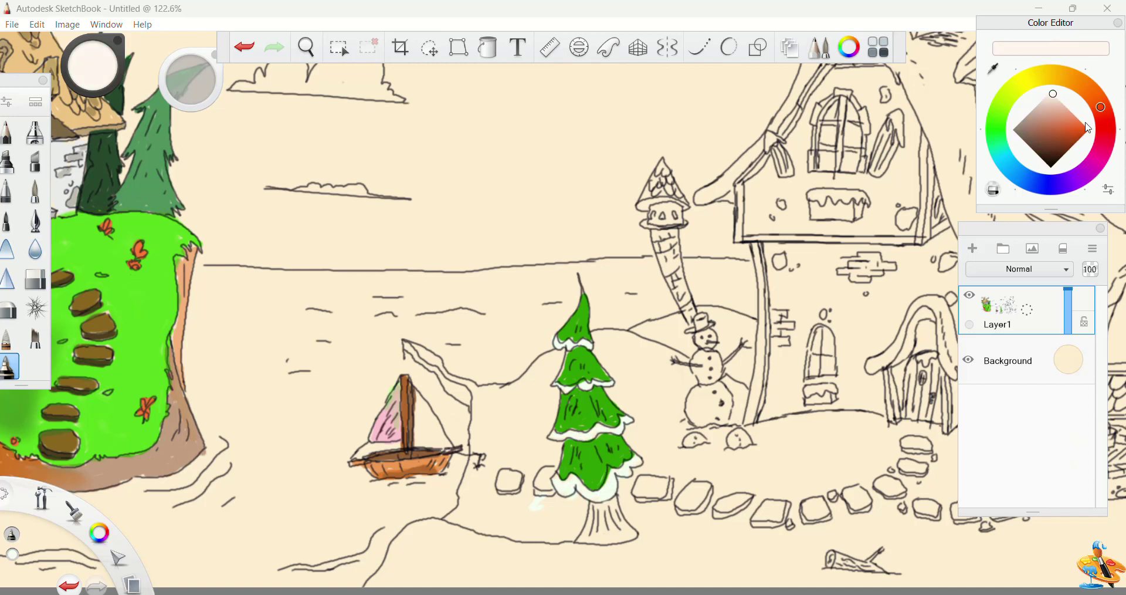
left_click(1061, 131)
left_click(1092, 94)
mouse_move(602, 502)
left_mouse_down()
mouse_move(592, 545)
mouse_move(629, 516)
mouse_move(605, 539)
left_mouse_up()
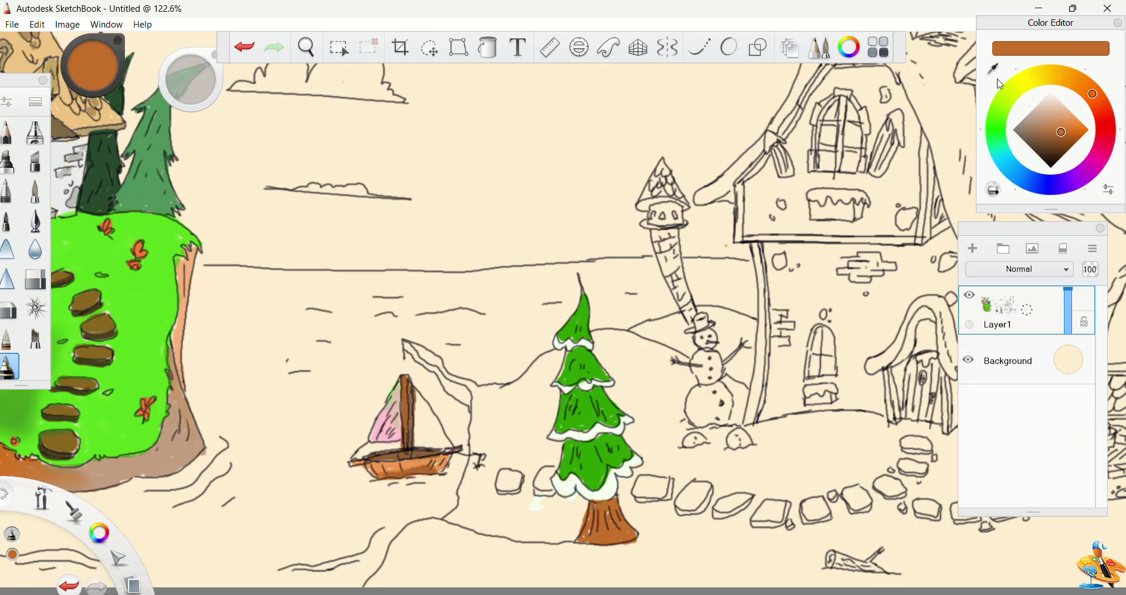
Paint the lighthouse tower's shaft light gray and its lantern room a darker gray
left_click_drag(1043, 111, 1037, 104)
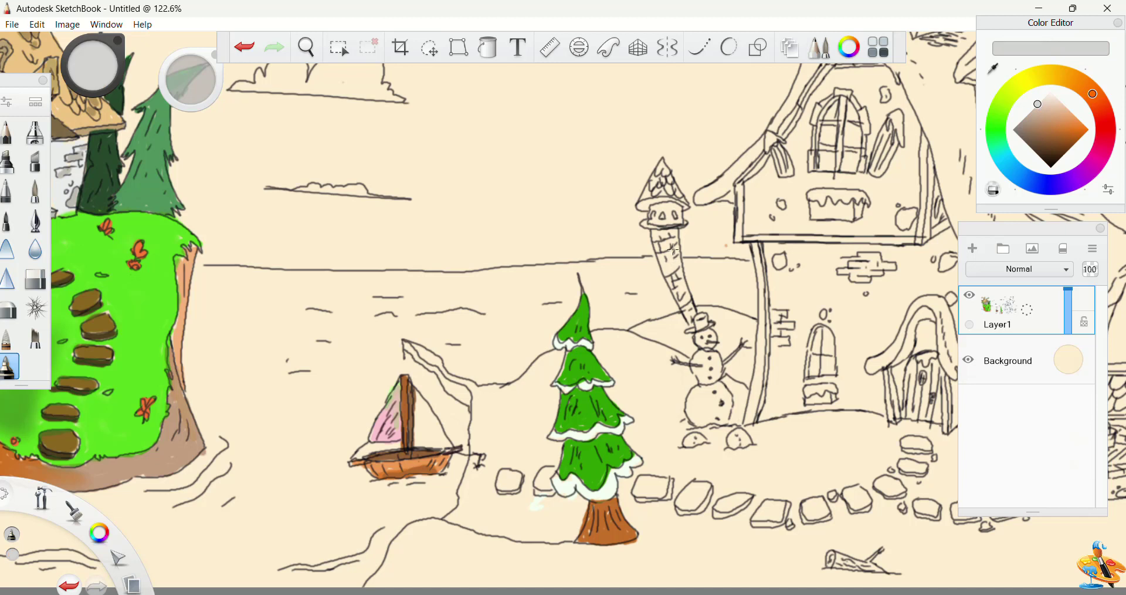
mouse_move(669, 232)
left_mouse_down()
mouse_move(680, 293)
mouse_move(675, 217)
mouse_move(657, 220)
left_mouse_up()
left_click(1026, 119)
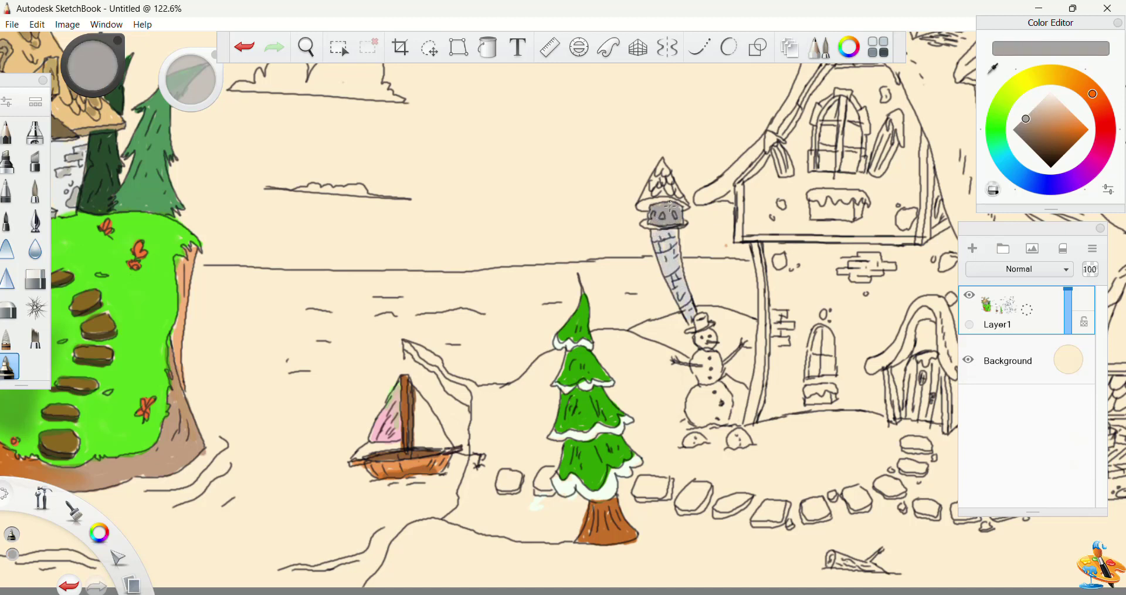
Paint the lighthouse's shingled roof orange brown, and its eaves, gallery ring and small windows darker brown
left_click_drag(1070, 127, 1058, 127)
mouse_move(661, 165)
left_mouse_down()
mouse_move(652, 183)
mouse_move(672, 196)
mouse_move(664, 176)
mouse_move(657, 183)
left_mouse_up()
left_click(1048, 136)
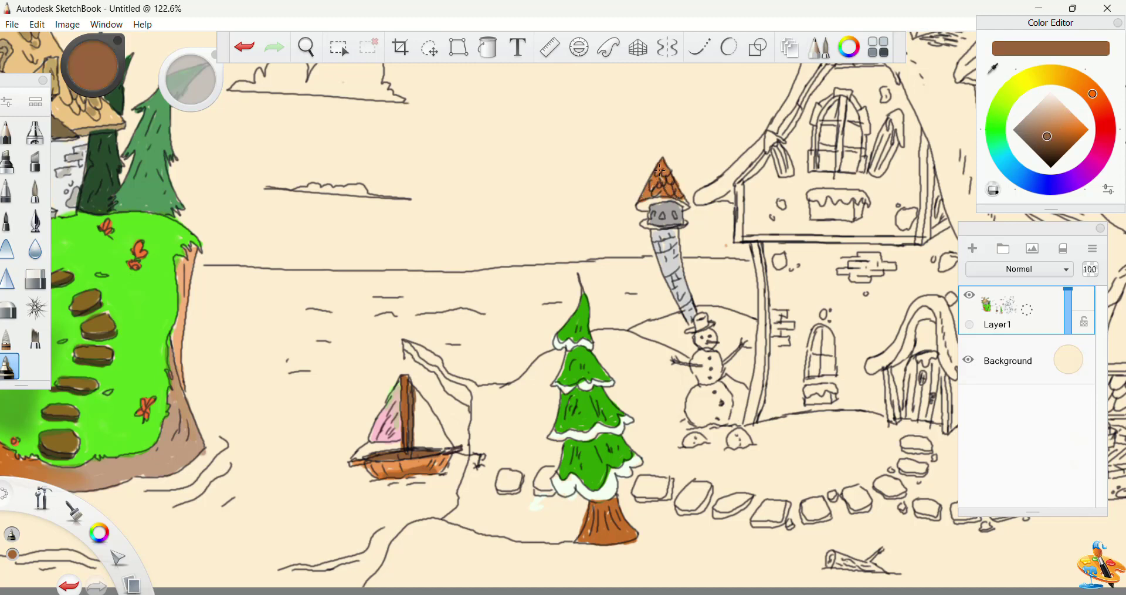
left_click(1055, 139)
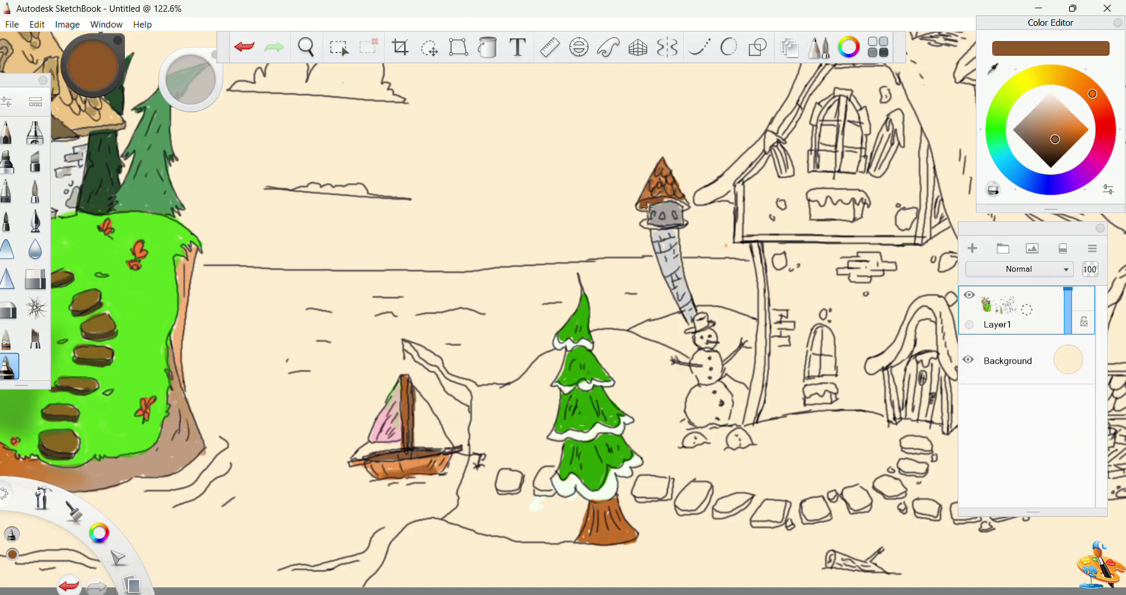
left_click_drag(686, 223, 645, 222)
left_click(1047, 145)
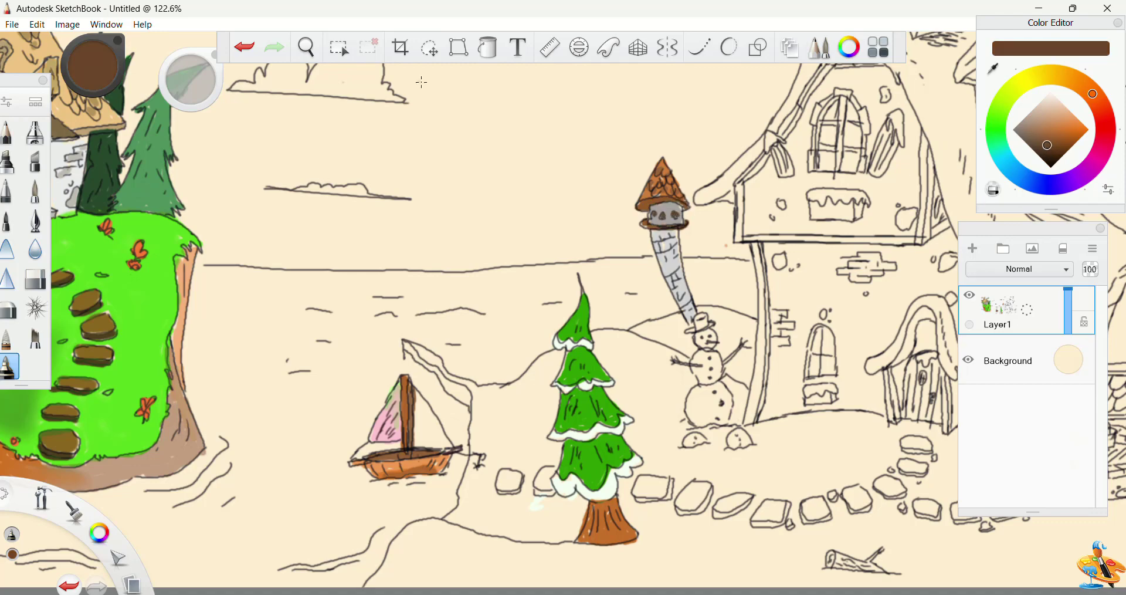
Paint the large house's chimney shaft with a light gray right face and a darker gray left face
key("space")
left_click_drag(358, 97, 78, 126)
mouse_move(148, 190)
left_mouse_down()
mouse_move(179, 216)
mouse_move(3, 414)
mouse_move(43, 415)
left_mouse_up()
left_click(1038, 103)
mouse_move(619, 163)
left_mouse_down()
mouse_move(620, 147)
mouse_move(633, 225)
left_mouse_up()
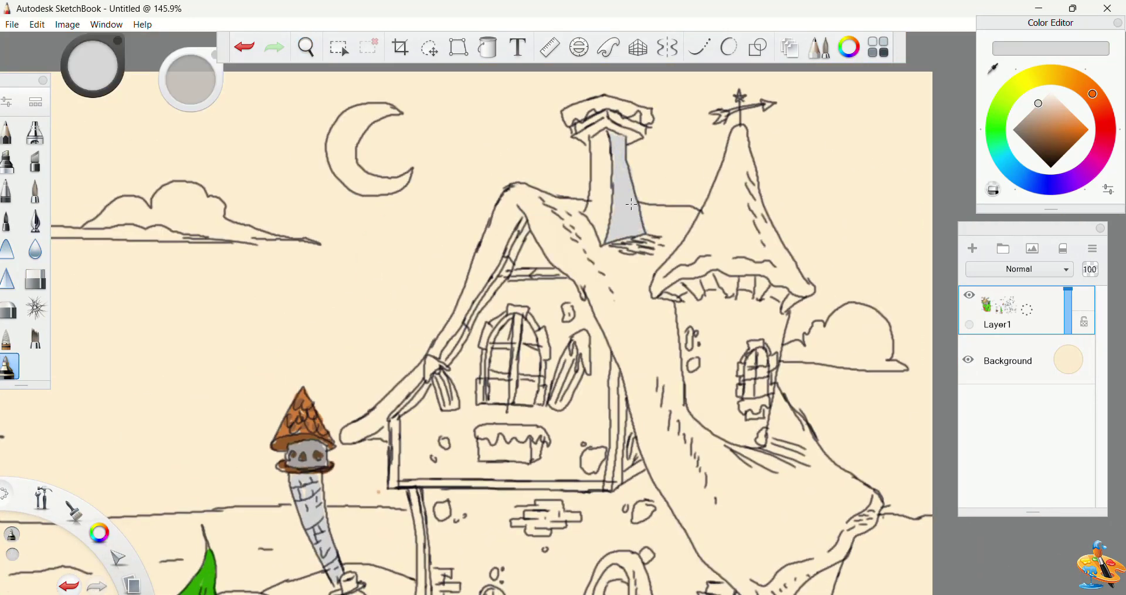
left_click(937, 143, "alt")
mouse_move(604, 138)
left_mouse_down()
mouse_move(597, 241)
mouse_move(597, 141)
mouse_move(595, 209)
left_mouse_up()
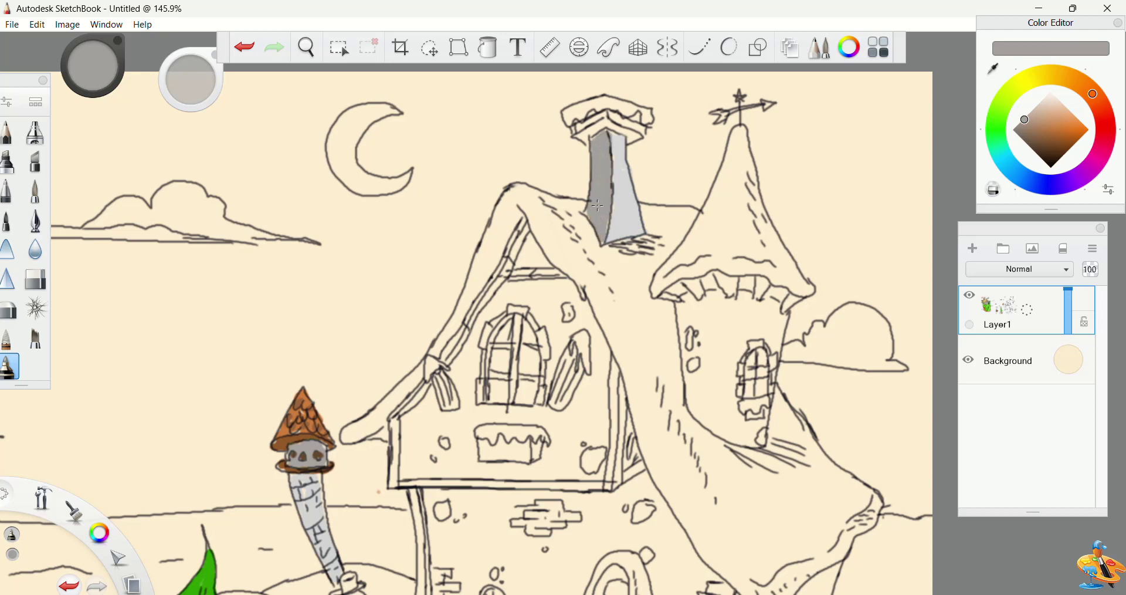
Draw dark brown brick lines over both faces of the chimney shaft
left_click(8, 191)
left_click(1051, 156)
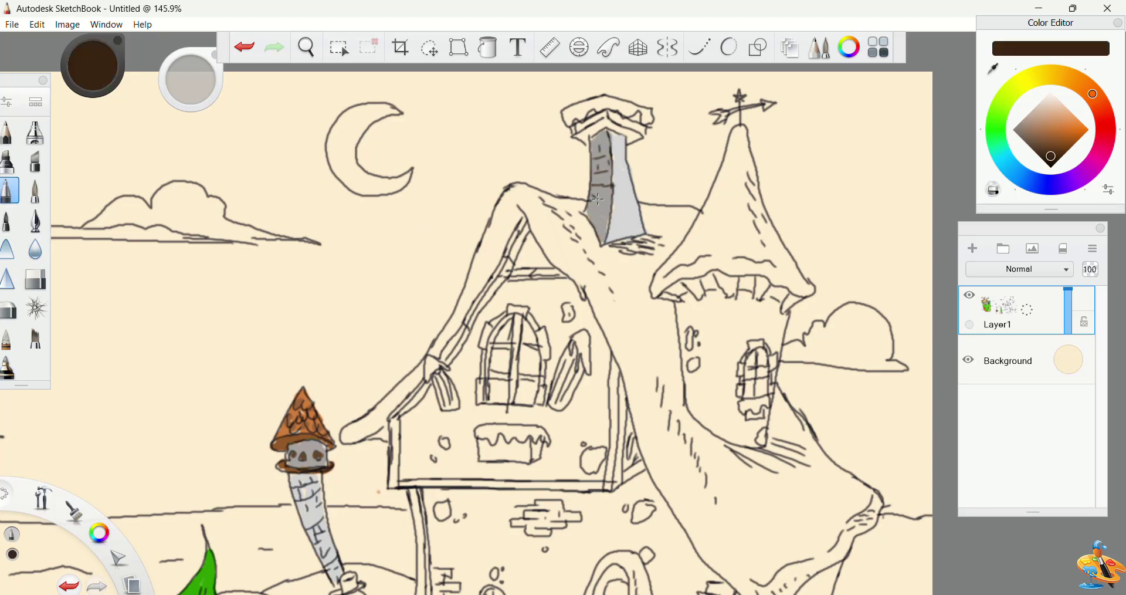
left_click_drag(598, 199, 601, 197)
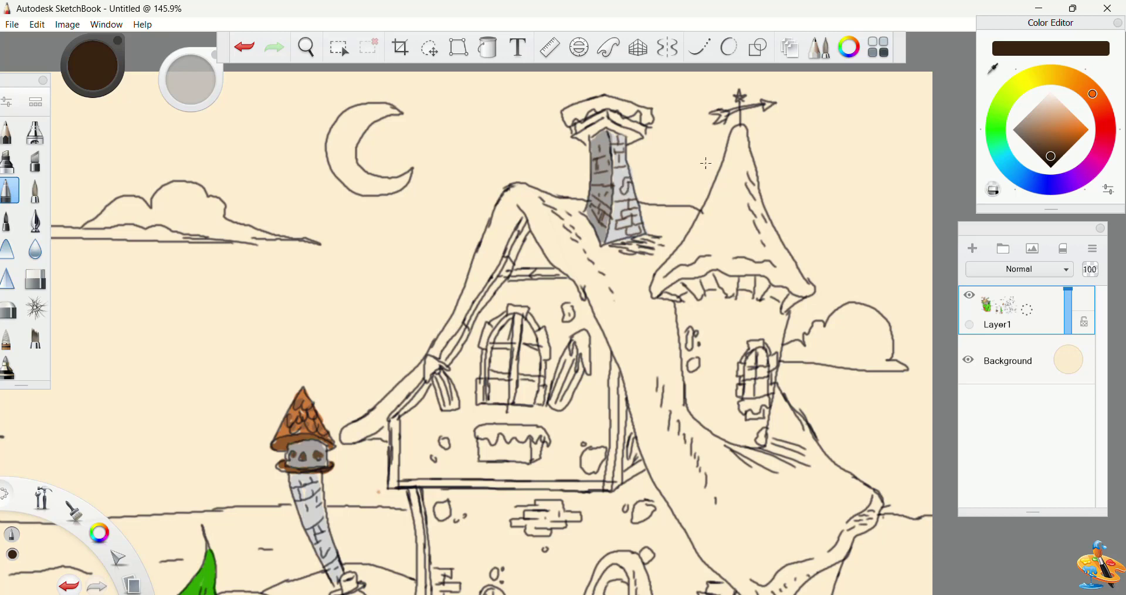
Paint the chimney's cap beneath the snow in medium gray and light gray
left_click(1020, 122)
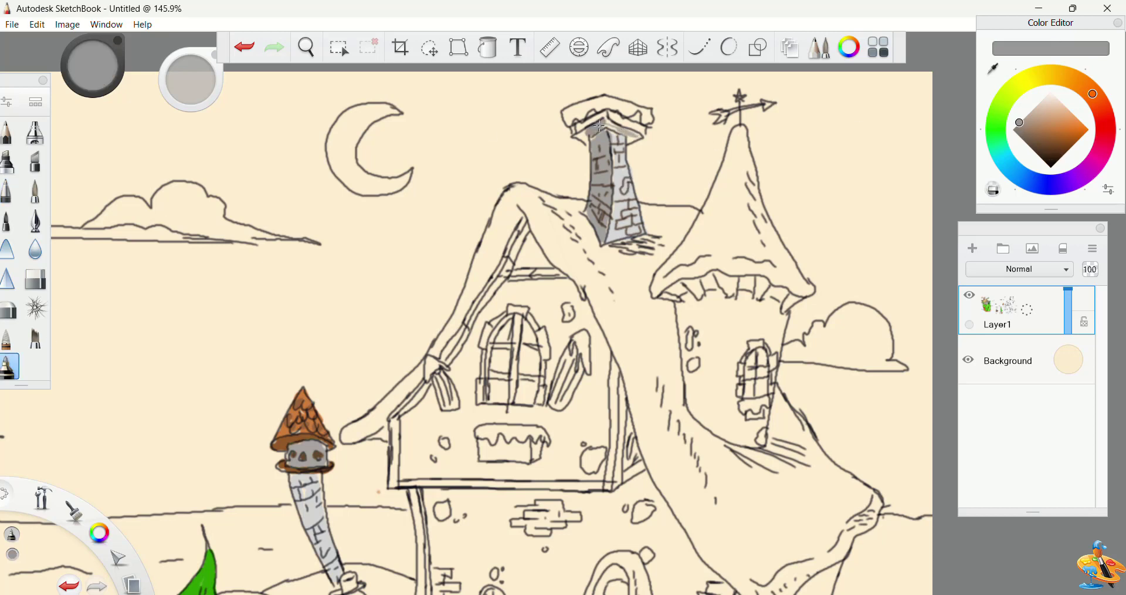
mouse_move(612, 127)
left_mouse_down()
mouse_move(631, 141)
mouse_move(614, 111)
left_mouse_up()
left_click(1035, 107)
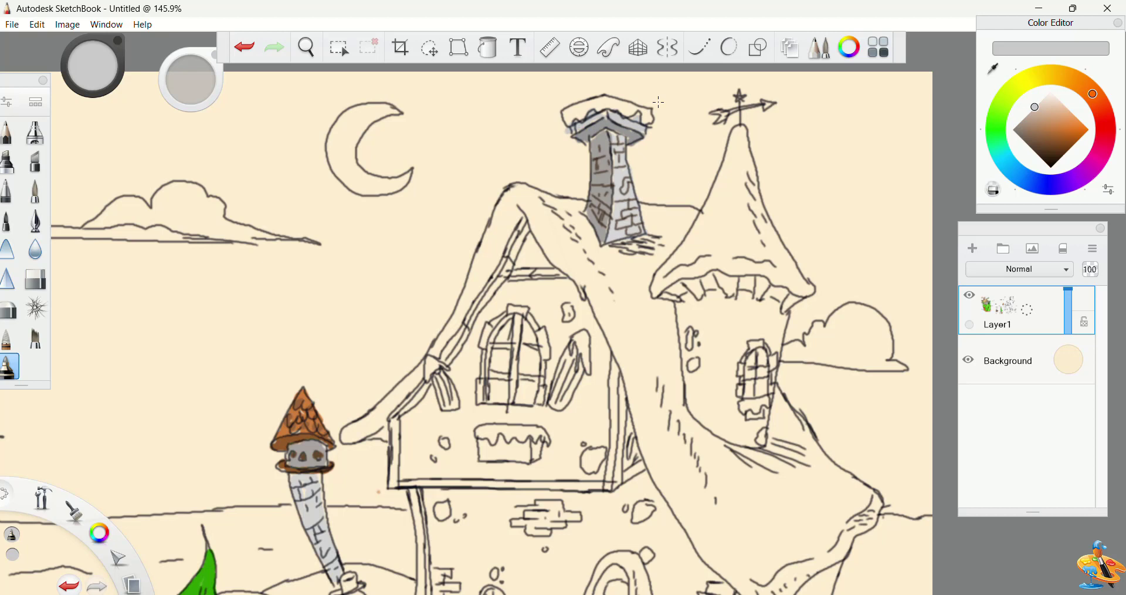
Paint the snow on top of the large house's chimney a pale pinkish white
left_click_drag(1047, 101, 1052, 97)
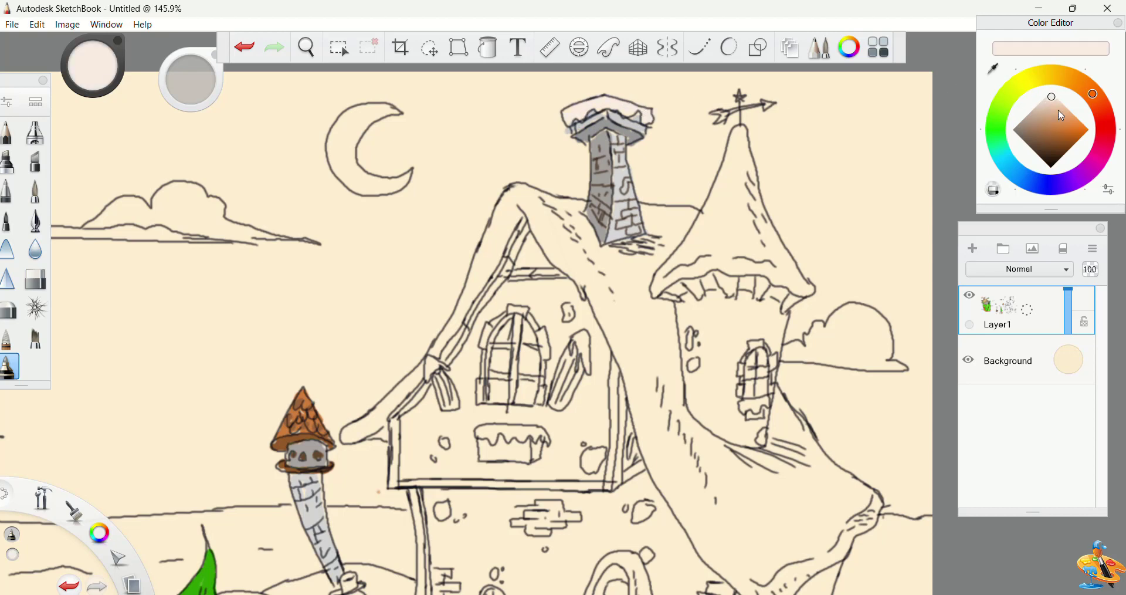
left_click_drag(1056, 96, 1051, 91)
left_click(686, 393)
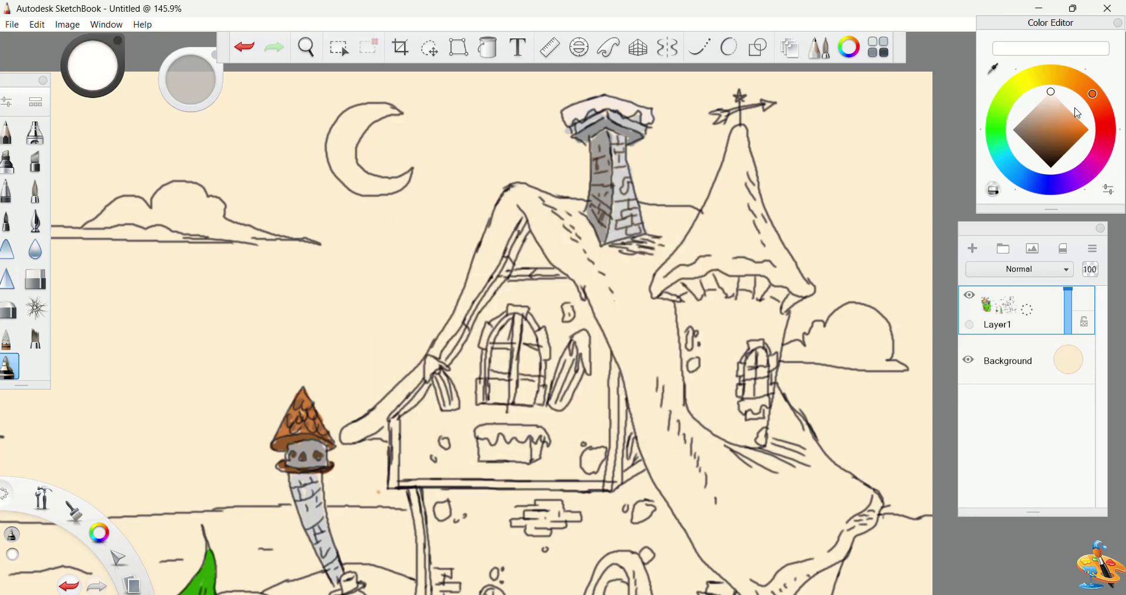
Paint the large house's snowy roof pale blue, with a deeper light blue along its left overhang
left_click(1005, 160)
left_click(1050, 96)
left_click_drag(607, 271, 613, 303)
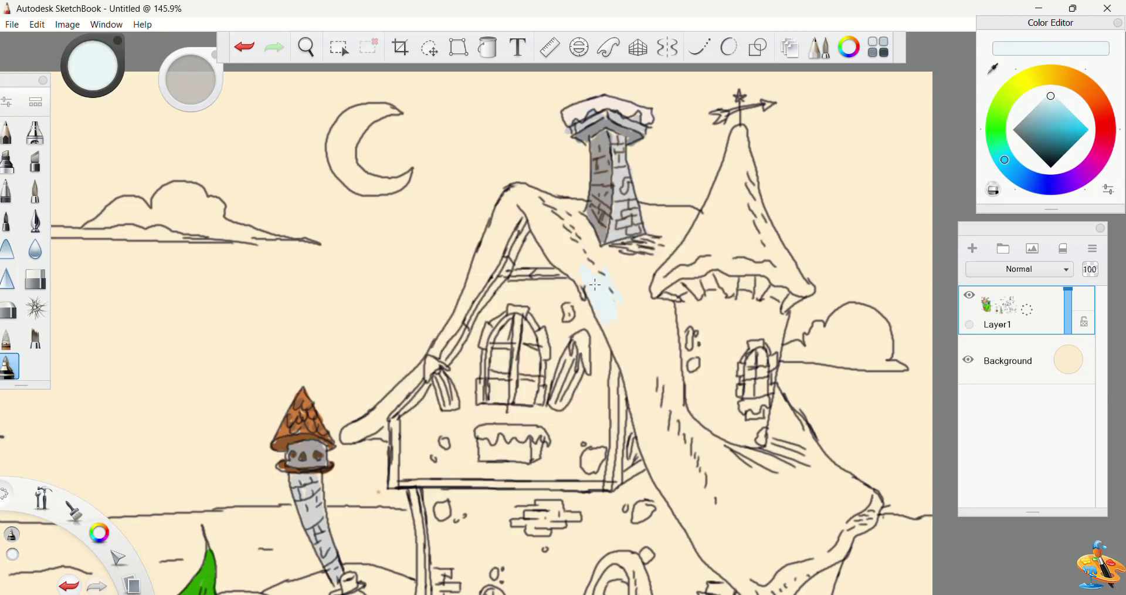
left_click(1047, 108)
mouse_move(516, 213)
left_mouse_down()
mouse_move(496, 241)
mouse_move(488, 228)
mouse_move(494, 265)
mouse_move(431, 366)
mouse_move(351, 431)
mouse_move(362, 440)
left_mouse_up()
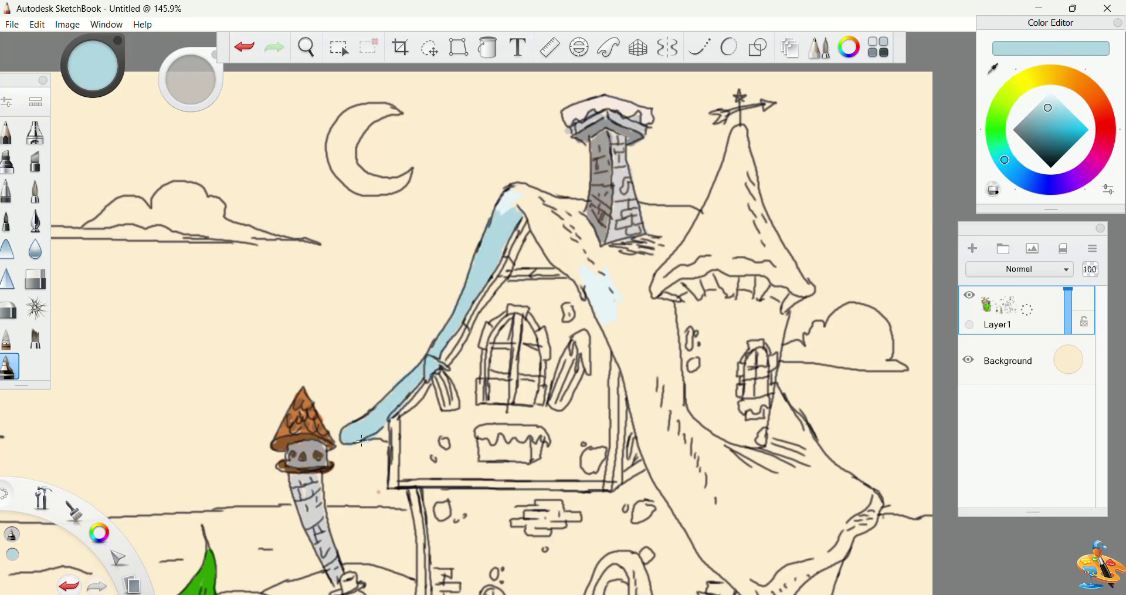
left_click_drag(1060, 111, 1056, 100)
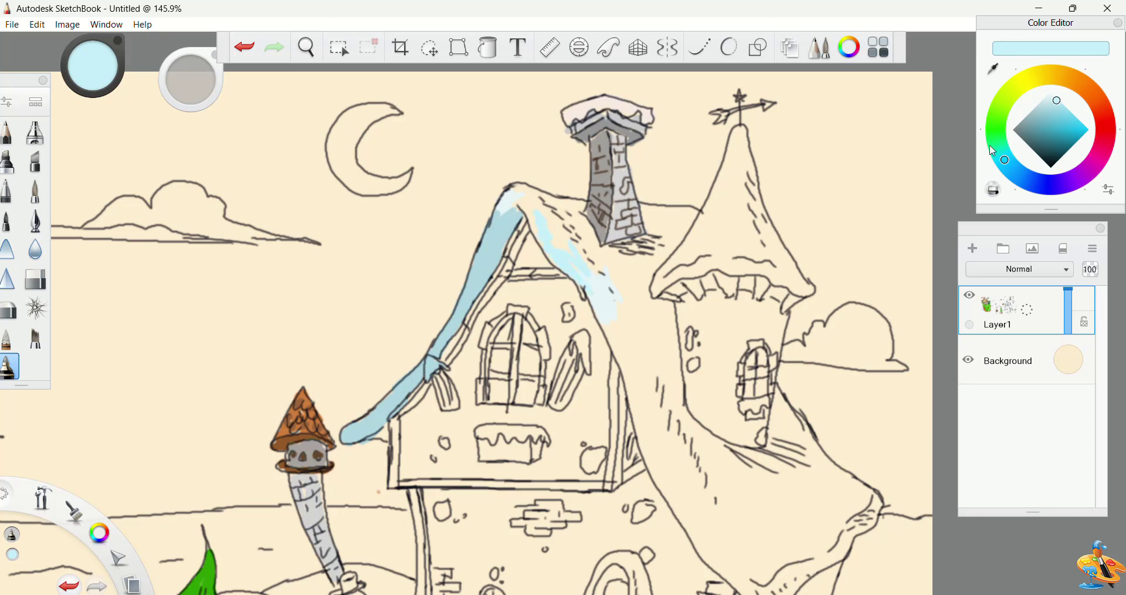
left_click(1053, 97)
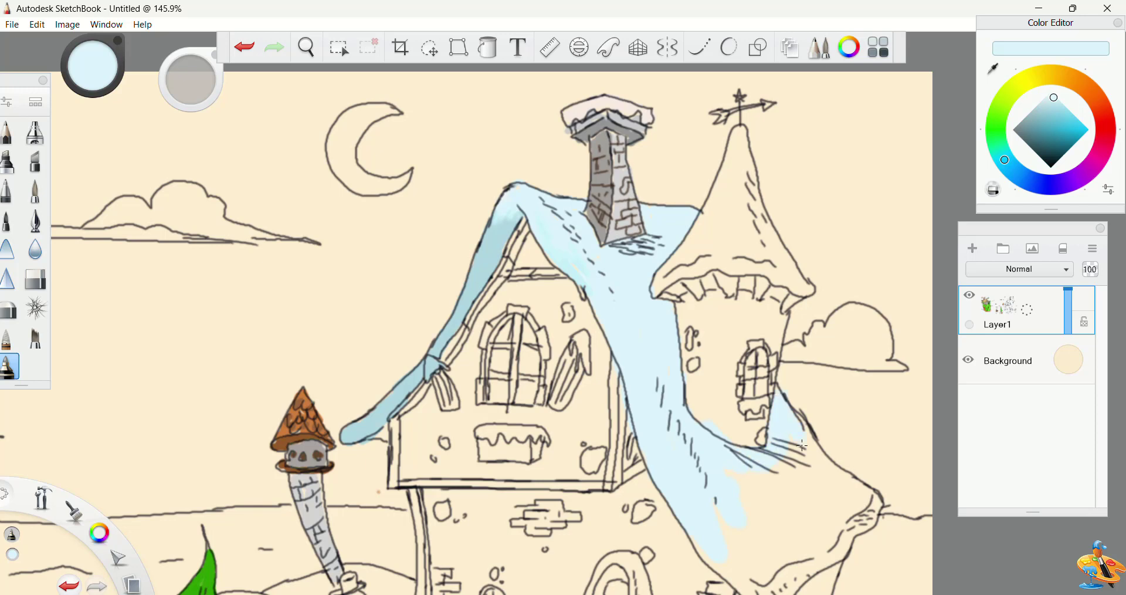
key("space")
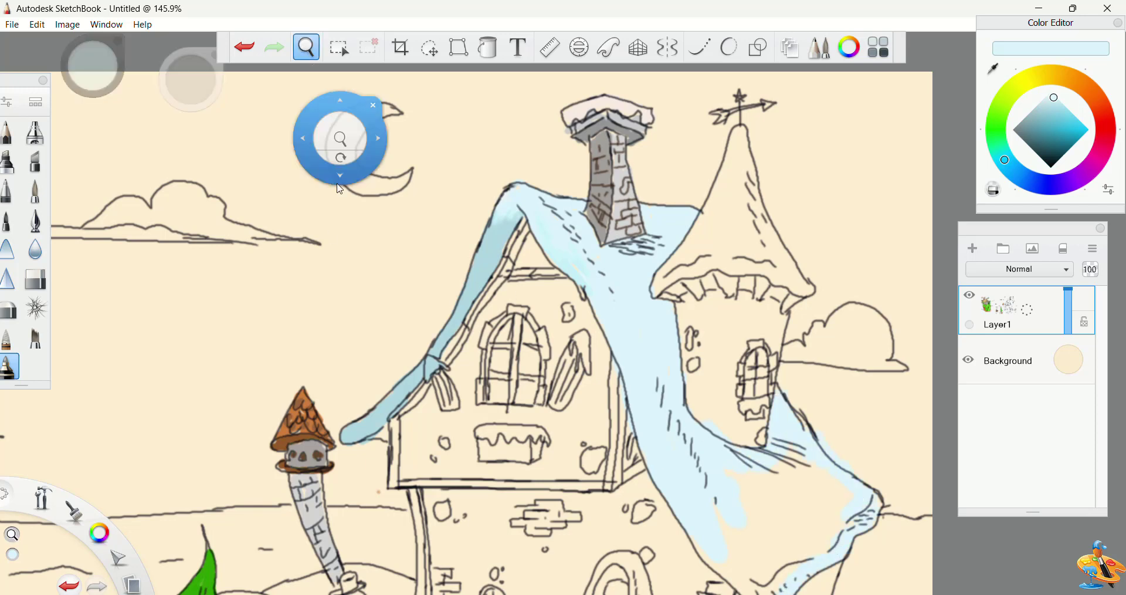
left_click_drag(783, 591, 777, 569)
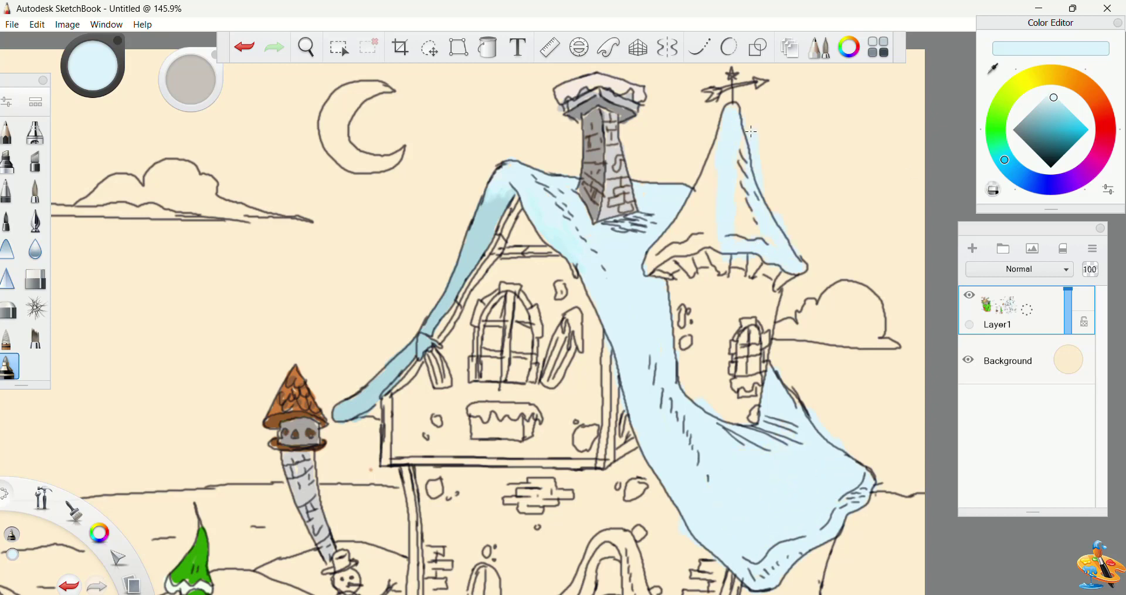
Paint the turret's conical roof pale blue with a deeper blue left side, and blend the shading between them
key("ctrl+z")
left_click_drag(743, 142, 757, 226)
left_click(1053, 103)
mouse_move(724, 184)
left_mouse_down()
mouse_move(674, 233)
mouse_move(684, 245)
mouse_move(708, 203)
mouse_move(695, 253)
left_mouse_up()
left_click(8, 336)
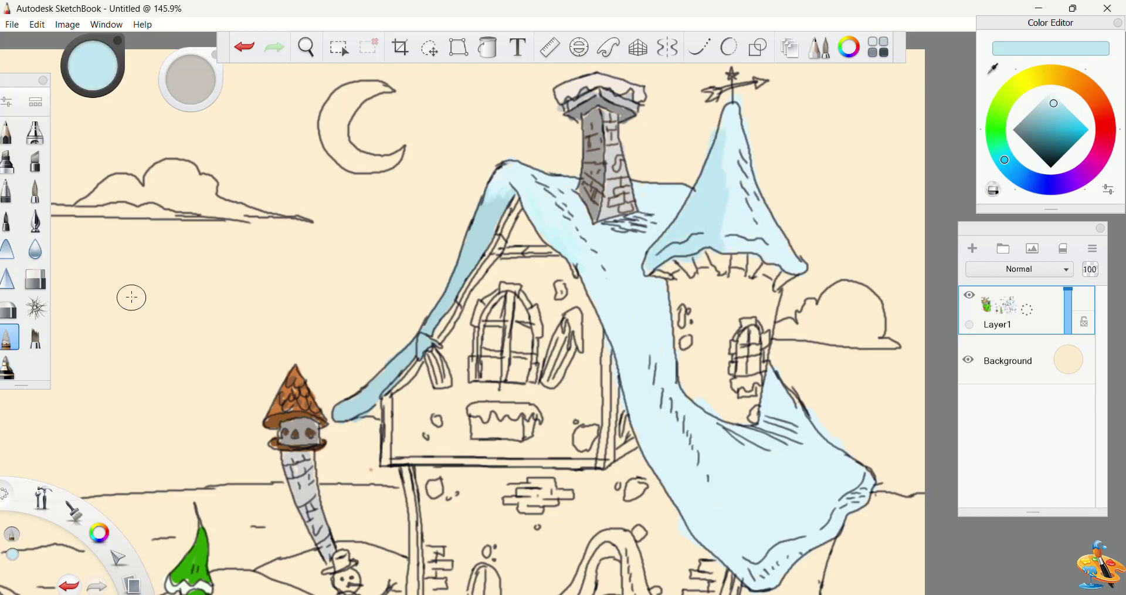
left_click_drag(720, 167, 728, 194)
Shade the main roof's middle slope, ridge and folds and the turret roof's lower edge in a deeper light blue
left_click(9, 366)
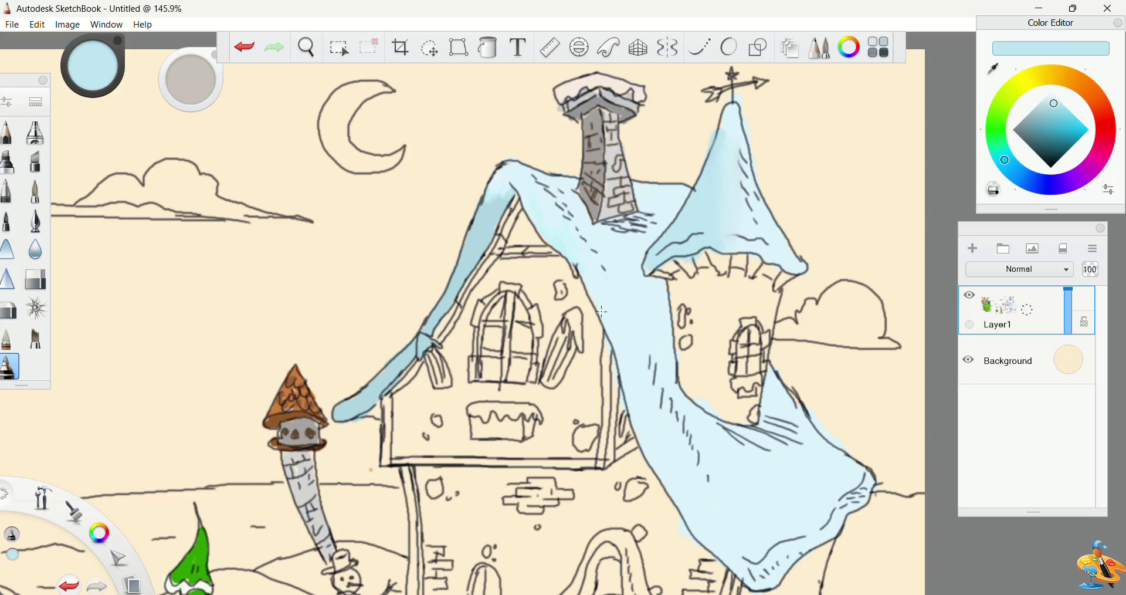
left_click_drag(607, 312, 668, 346)
mouse_move(719, 424)
left_mouse_down()
mouse_move(663, 423)
mouse_move(628, 359)
mouse_move(654, 401)
mouse_move(669, 360)
mouse_move(661, 391)
mouse_move(701, 412)
left_mouse_up()
mouse_move(573, 183)
left_mouse_down()
mouse_move(575, 207)
mouse_move(572, 195)
mouse_move(530, 201)
left_mouse_up()
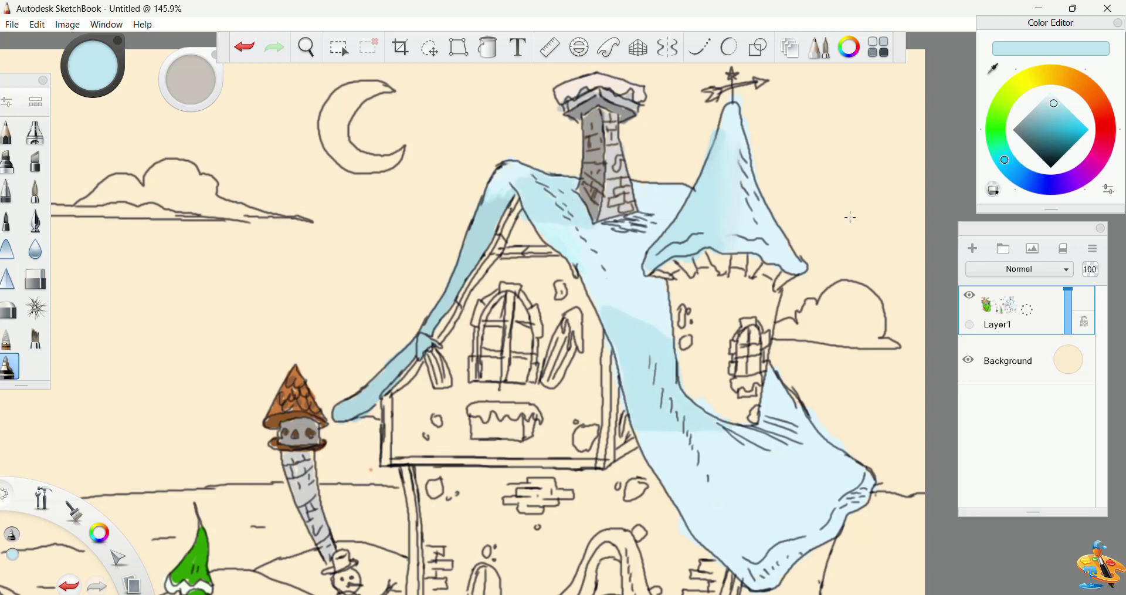
mouse_move(862, 493)
left_mouse_down()
mouse_move(769, 577)
mouse_move(717, 547)
mouse_move(663, 478)
left_mouse_up()
left_click_drag(710, 239, 755, 255)
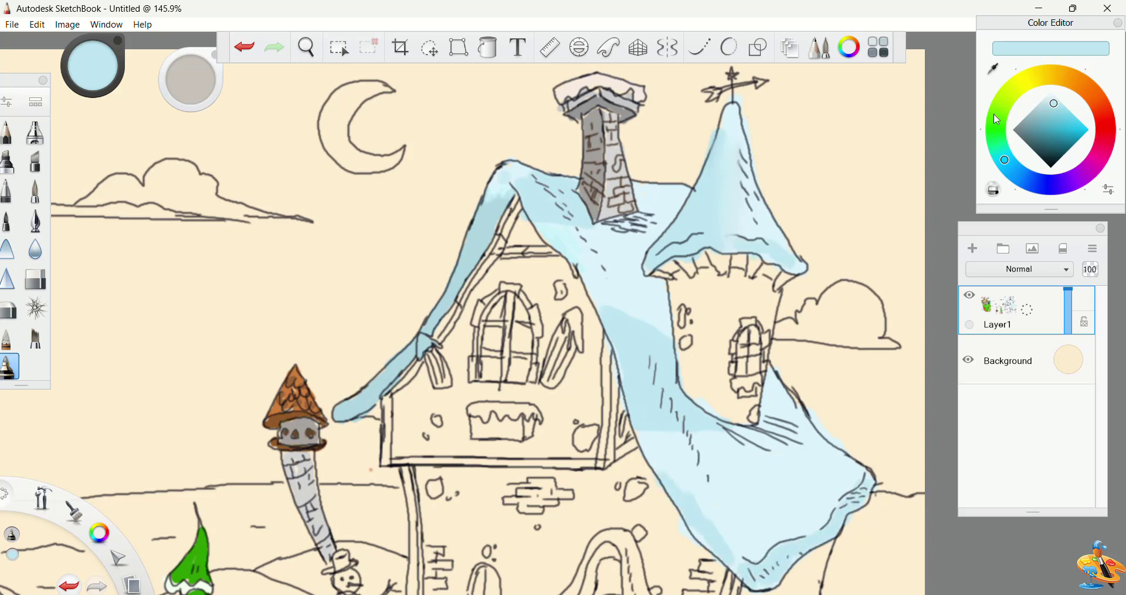
Paint the weather vane's arrow and star on top of the turret orange
left_click(1096, 98)
left_click(757, 81)
left_click(1084, 125)
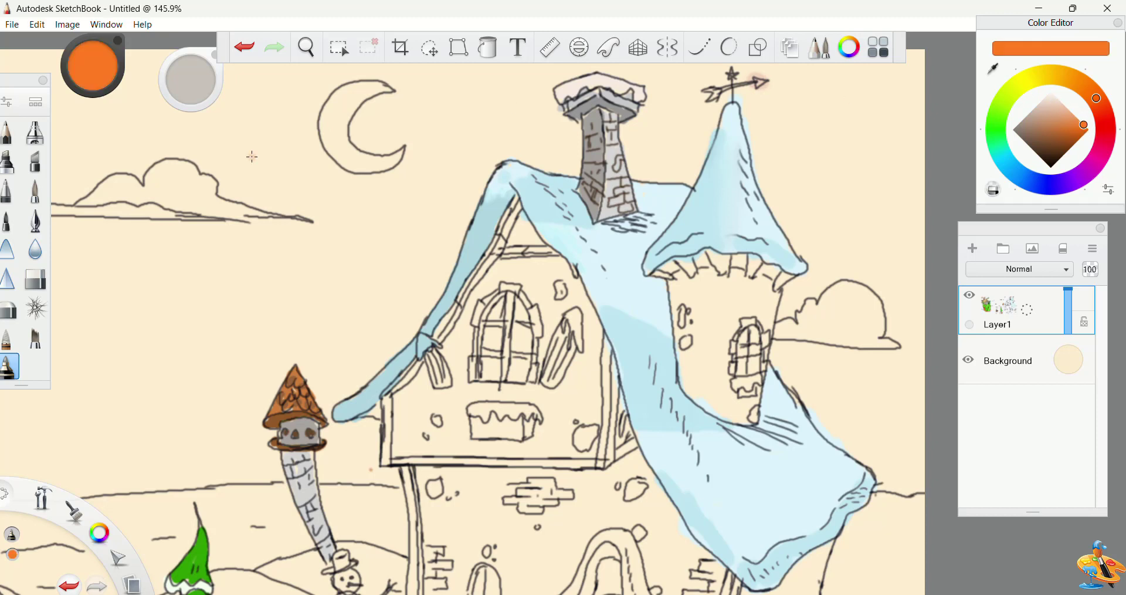
left_click(9, 191)
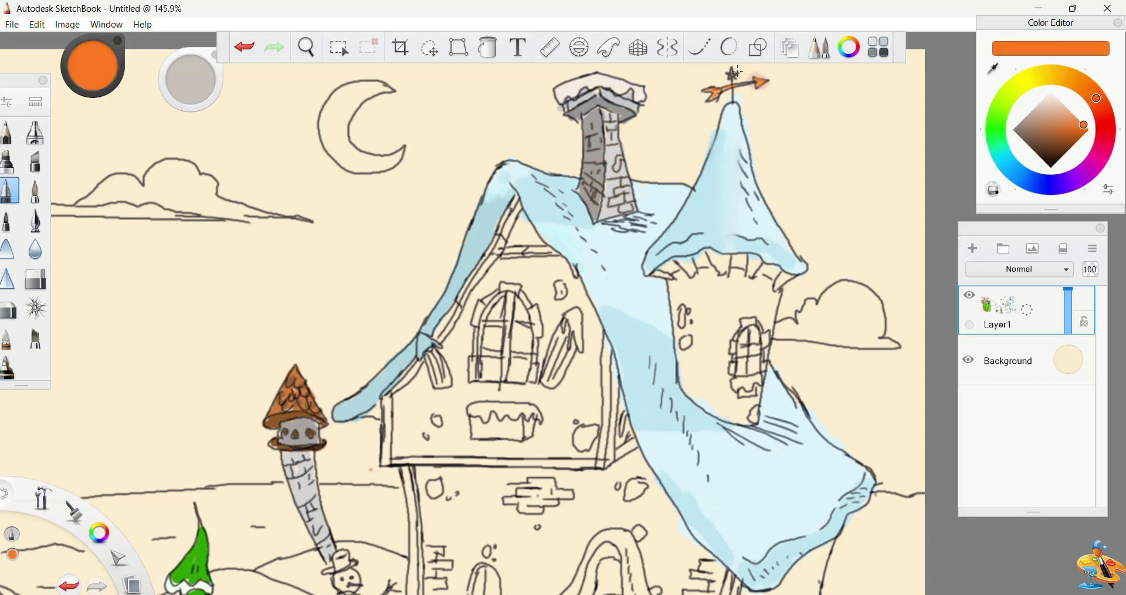
Fill the gable wall around the arched window with light gray
left_click(9, 366)
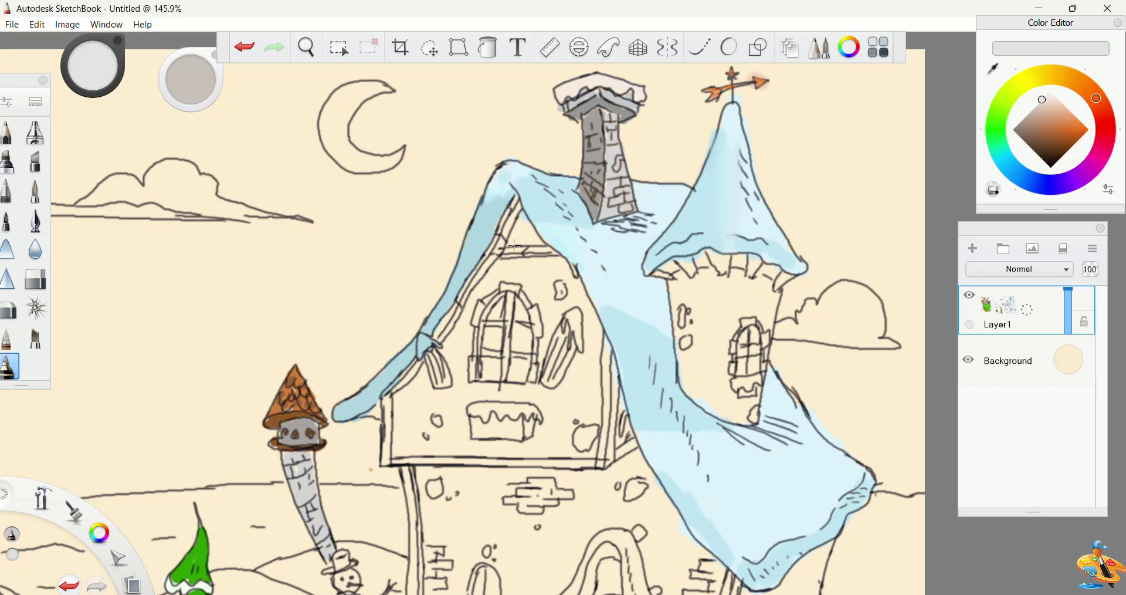
mouse_move(514, 245)
left_mouse_down()
mouse_move(533, 268)
mouse_move(488, 277)
mouse_move(473, 296)
mouse_move(444, 404)
mouse_move(425, 378)
mouse_move(401, 431)
mouse_move(418, 450)
mouse_move(456, 439)
mouse_move(447, 433)
mouse_move(464, 397)
mouse_move(473, 429)
mouse_move(547, 395)
mouse_move(537, 438)
mouse_move(513, 448)
mouse_move(545, 445)
mouse_move(594, 420)
mouse_move(574, 380)
mouse_move(560, 398)
mouse_move(584, 417)
left_mouse_up()
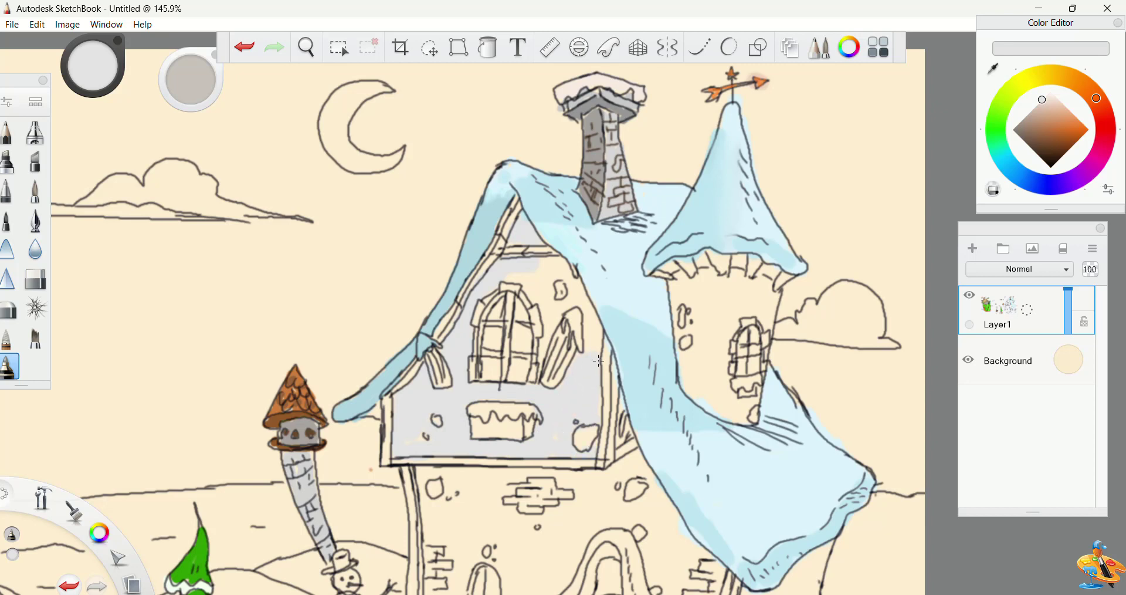
mouse_move(599, 360)
left_mouse_down()
mouse_move(570, 278)
mouse_move(545, 259)
mouse_move(542, 288)
mouse_move(563, 308)
mouse_move(542, 339)
mouse_move(530, 295)
mouse_move(512, 277)
left_mouse_up()
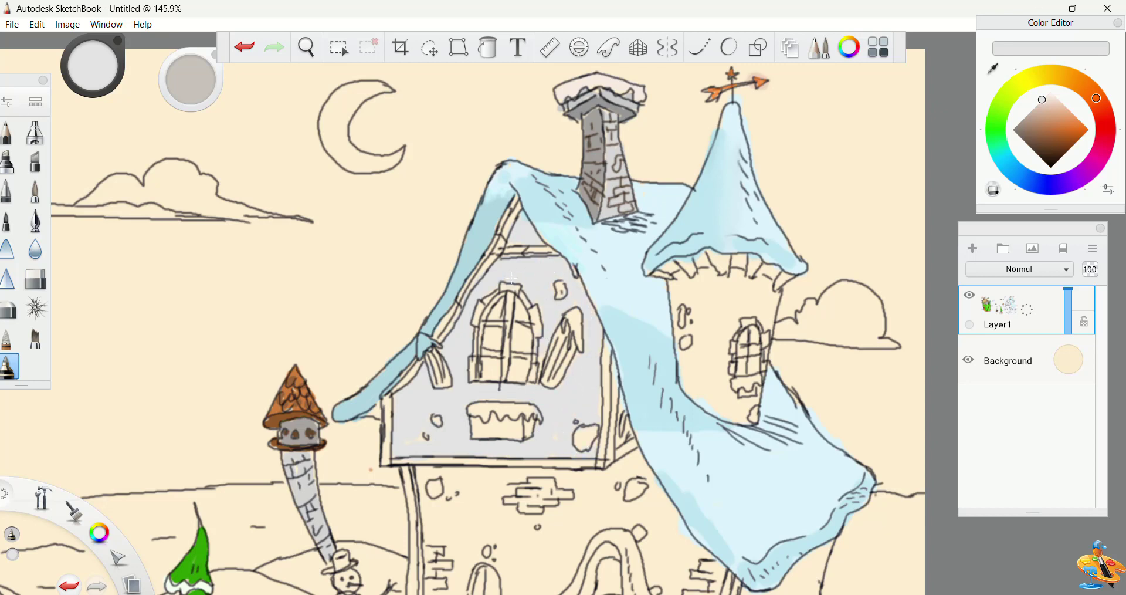
Paint the gable's stones, both shutters and the window box medium gray
left_click(1026, 119)
mouse_move(623, 416)
left_mouse_down()
mouse_move(618, 446)
mouse_move(584, 434)
mouse_move(581, 448)
left_mouse_up()
left_click_drag(434, 414, 439, 425)
left_click(421, 434)
left_click_drag(560, 285, 560, 297)
mouse_move(596, 364)
left_mouse_down()
mouse_move(596, 377)
mouse_move(550, 365)
mouse_move(556, 387)
left_mouse_up()
left_click_drag(437, 351, 448, 381)
left_click_drag(528, 419, 484, 431)
Paint the snow on the window box and right shutter pale blue, and the arched gable window's panes bright blue
left_click(1041, 101)
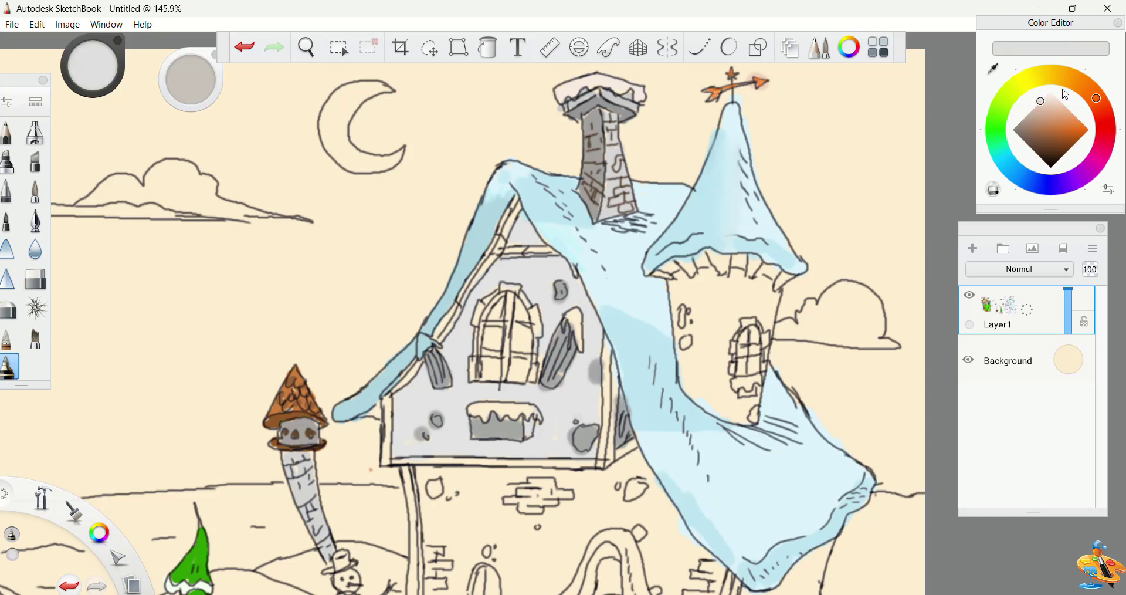
left_click(1054, 100)
left_click(1008, 165)
left_click_drag(472, 409, 530, 410)
left_click_drag(572, 312, 575, 333)
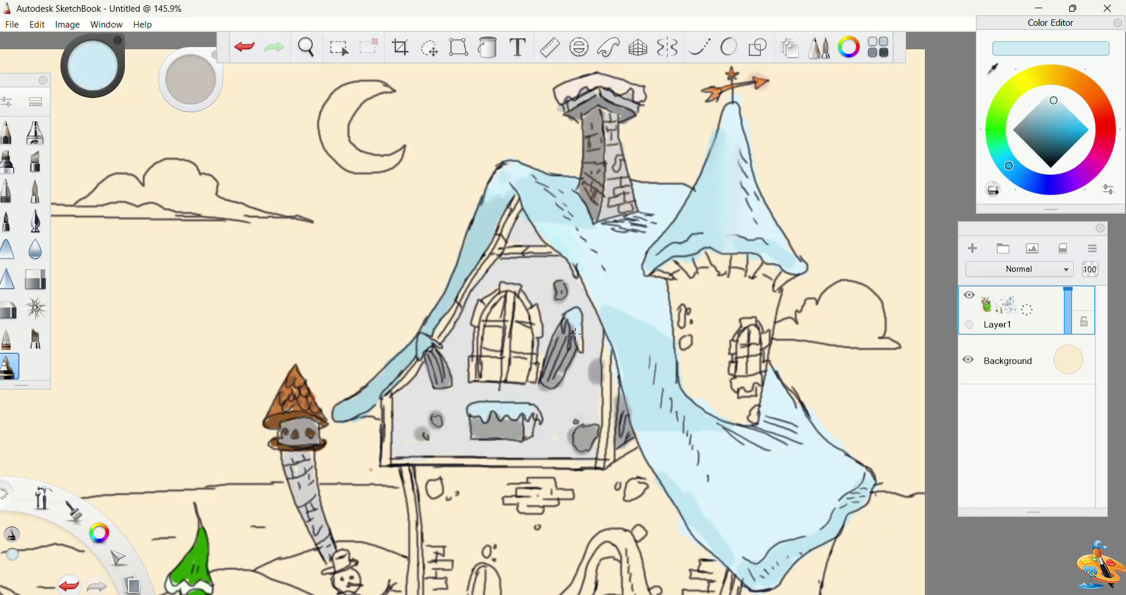
left_click(1075, 126)
mouse_move(519, 307)
left_mouse_down()
mouse_move(521, 381)
mouse_move(525, 362)
mouse_move(521, 373)
mouse_move(484, 361)
mouse_move(485, 376)
mouse_move(497, 374)
mouse_move(488, 371)
mouse_move(495, 320)
left_mouse_up()
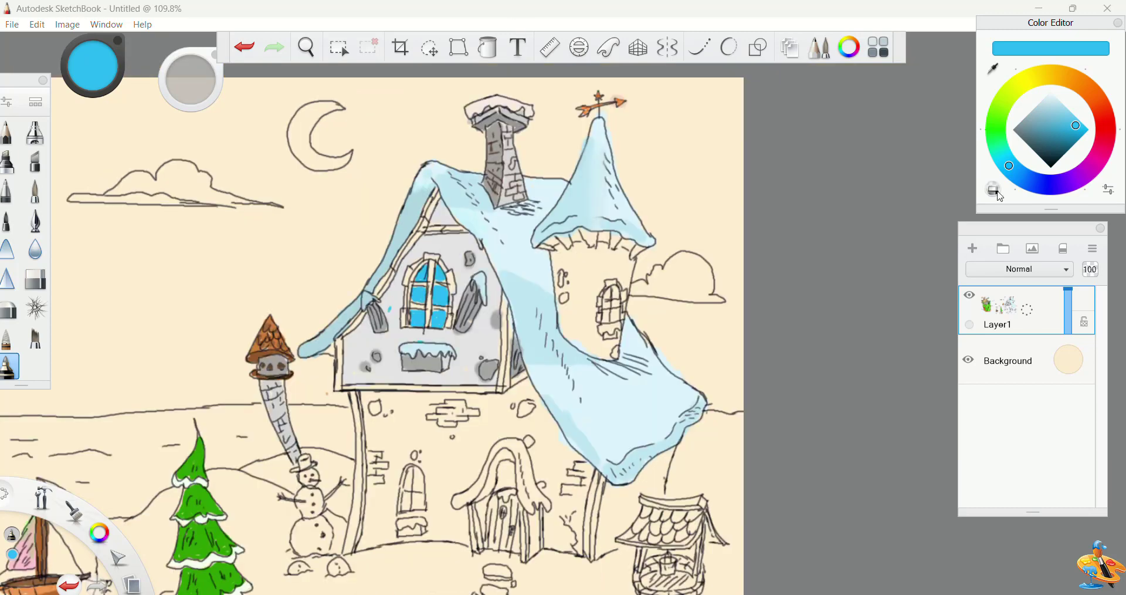
Paint the turret wall light gray with blended darker gray shading on its left side, and color its stones dark gray
left_click_drag(1048, 118, 1041, 100)
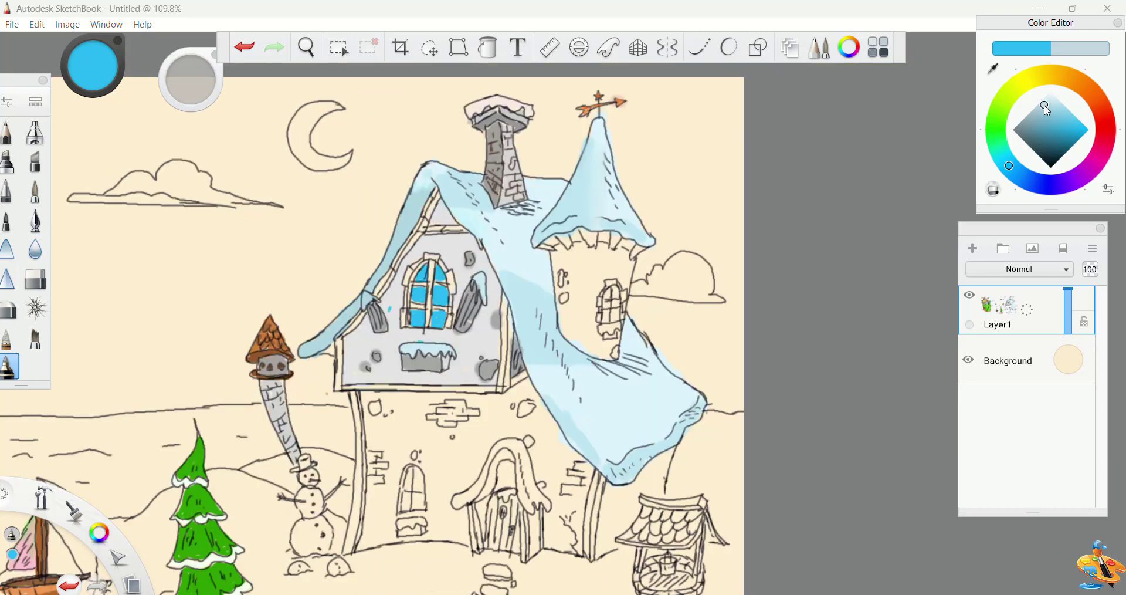
left_click_drag(607, 267, 605, 248)
mouse_move(190, 80)
left_mouse_down()
mouse_move(168, 96)
mouse_move(218, 86)
left_mouse_up()
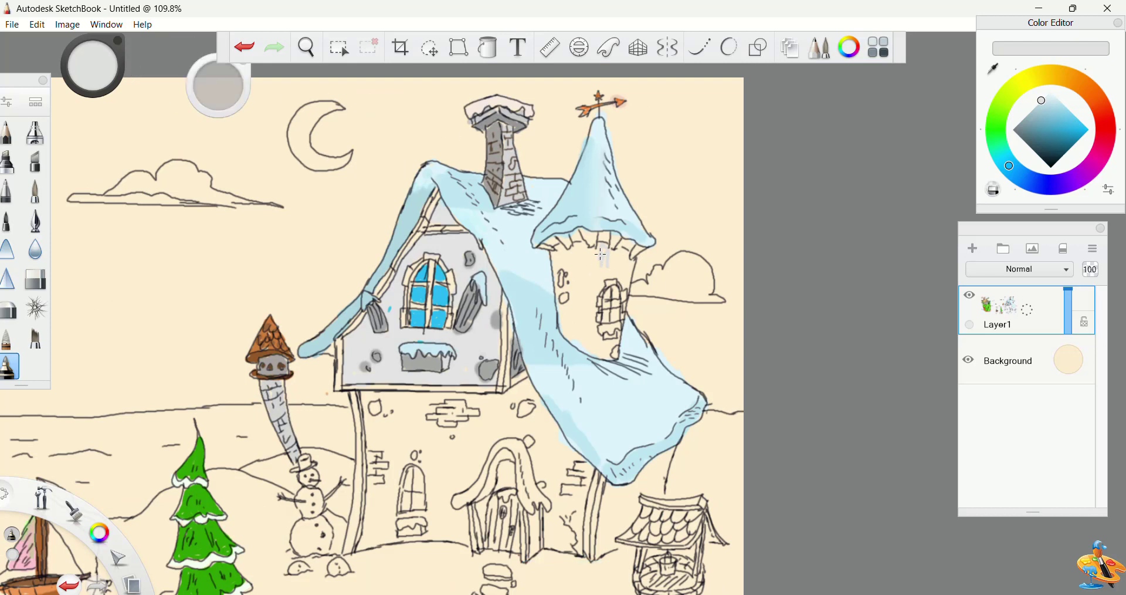
mouse_move(602, 257)
left_mouse_down()
mouse_move(628, 266)
mouse_move(623, 284)
mouse_move(577, 248)
mouse_move(598, 344)
left_mouse_up()
left_click(1027, 117)
mouse_move(566, 252)
left_mouse_down()
mouse_move(558, 293)
mouse_move(584, 331)
mouse_move(563, 314)
mouse_move(577, 293)
mouse_move(590, 319)
left_mouse_up()
left_click(8, 338)
mouse_move(584, 269)
left_mouse_down()
mouse_move(572, 259)
mouse_move(591, 334)
mouse_move(616, 350)
left_mouse_up()
left_click(1021, 137)
left_click(9, 366)
Paint the brackets under the turret roof orange brown and the gaps between them darker brown
left_click(1088, 90)
left_click(1059, 132)
left_click_drag(617, 237, 614, 246)
left_click_drag(639, 247, 634, 256)
left_click_drag(594, 243, 585, 231)
left_click_drag(563, 237, 564, 244)
left_click_drag(544, 246, 557, 244)
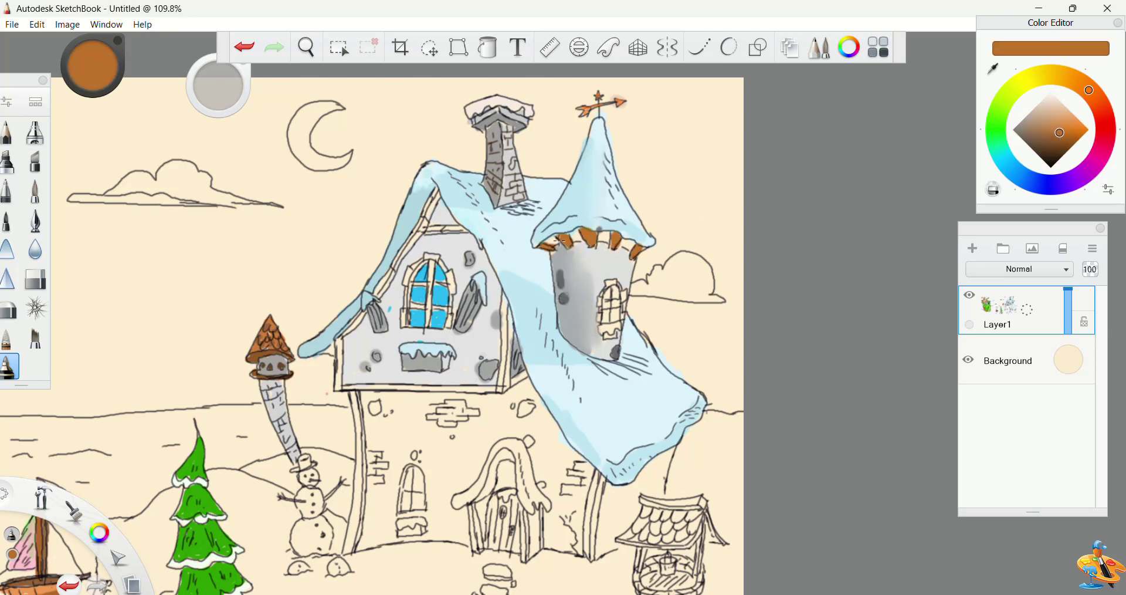
left_click(1052, 141)
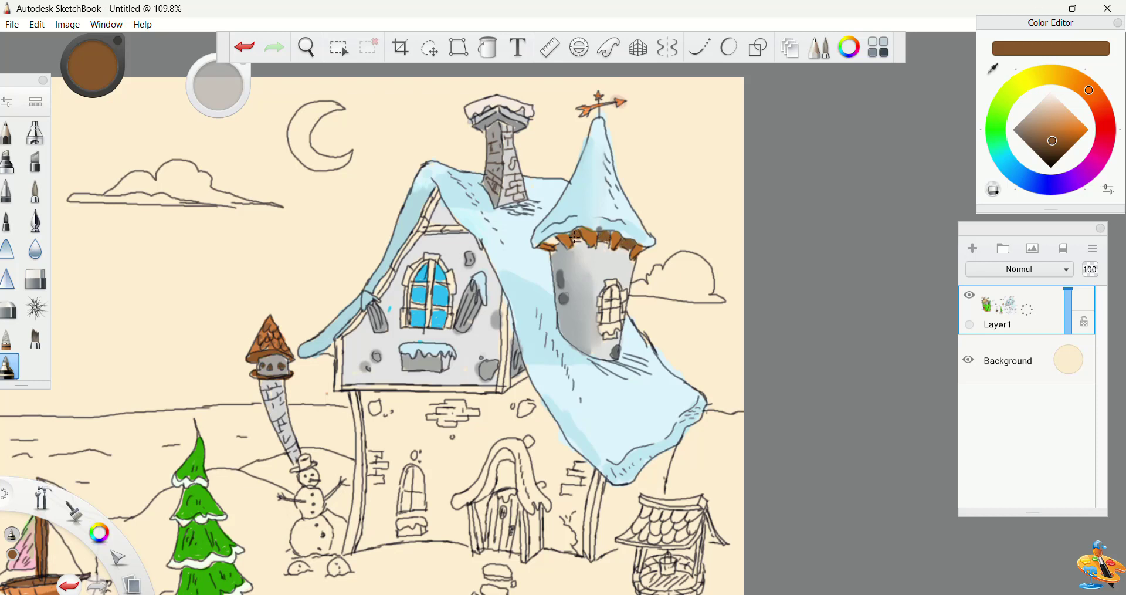
Paint the turret window's stone surround light orange and its panes bright blue
left_click(1070, 121)
mouse_move(604, 287)
left_mouse_down()
mouse_move(616, 278)
mouse_move(600, 316)
left_mouse_up()
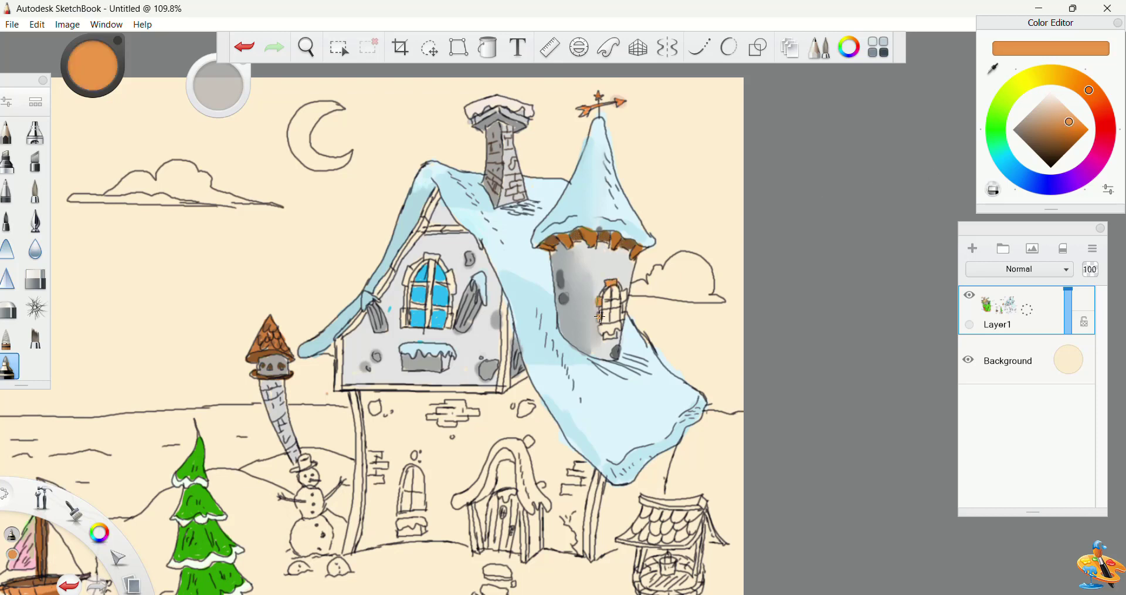
left_click(1006, 159)
left_click(1053, 101)
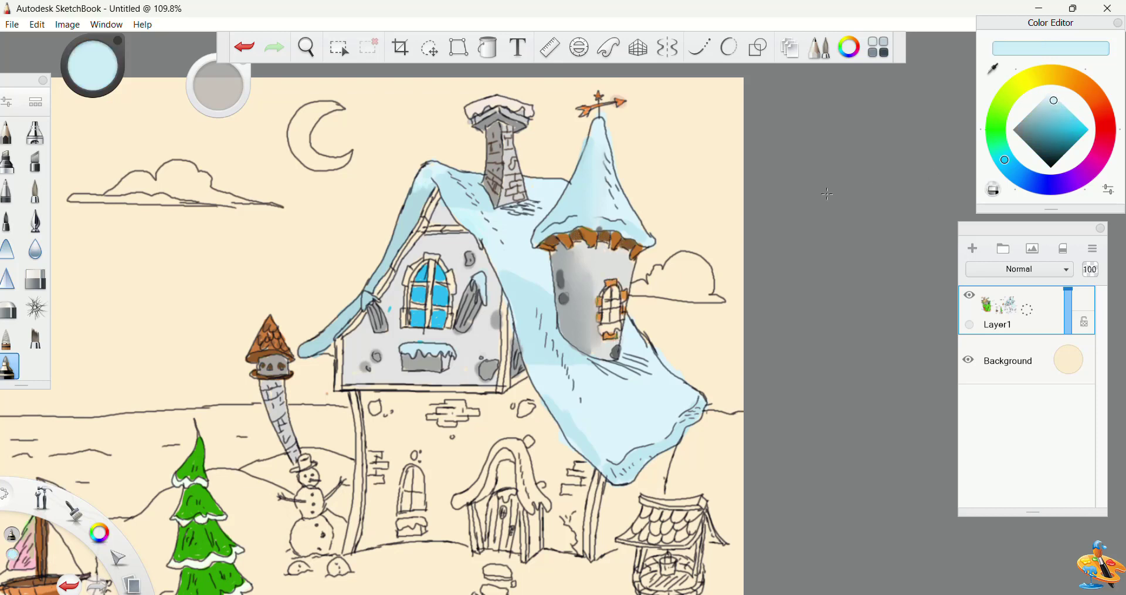
left_click(1068, 120)
mouse_move(610, 292)
left_mouse_down()
mouse_move(606, 318)
mouse_move(615, 289)
left_mouse_up()
Add pale blue highlights to the panes of both windows and redraw the turret window's bars in near-black
left_click(1052, 97)
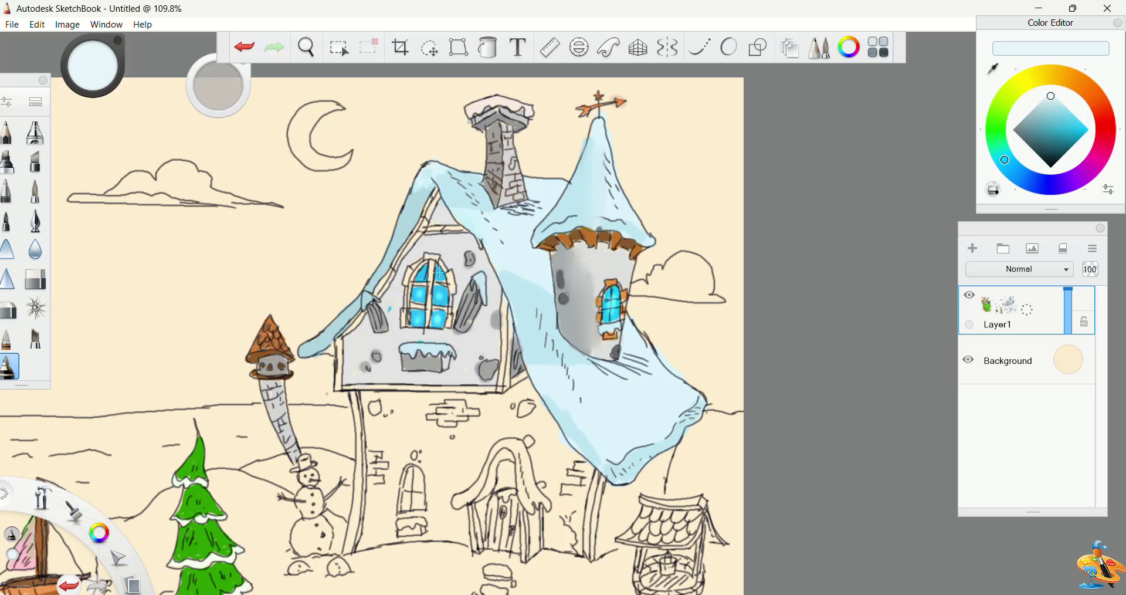
left_click(1047, 161)
left_click(10, 190)
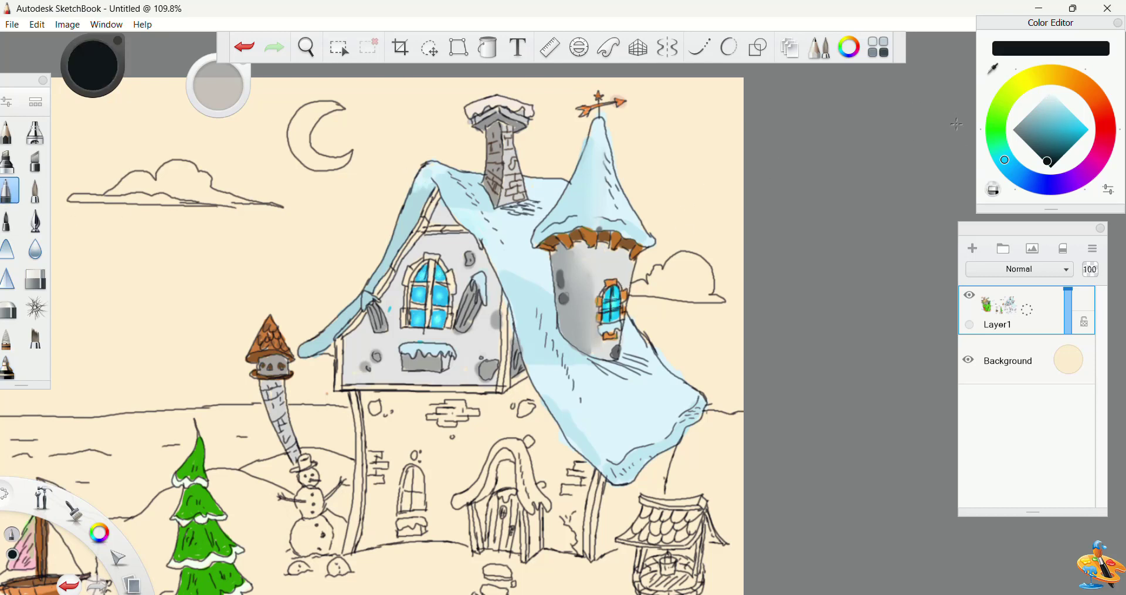
Paint the arched gable window's stone surround peach, and its inner frame and crossbars tan brown
left_click(1092, 92)
left_click(1066, 108)
left_click(10, 367)
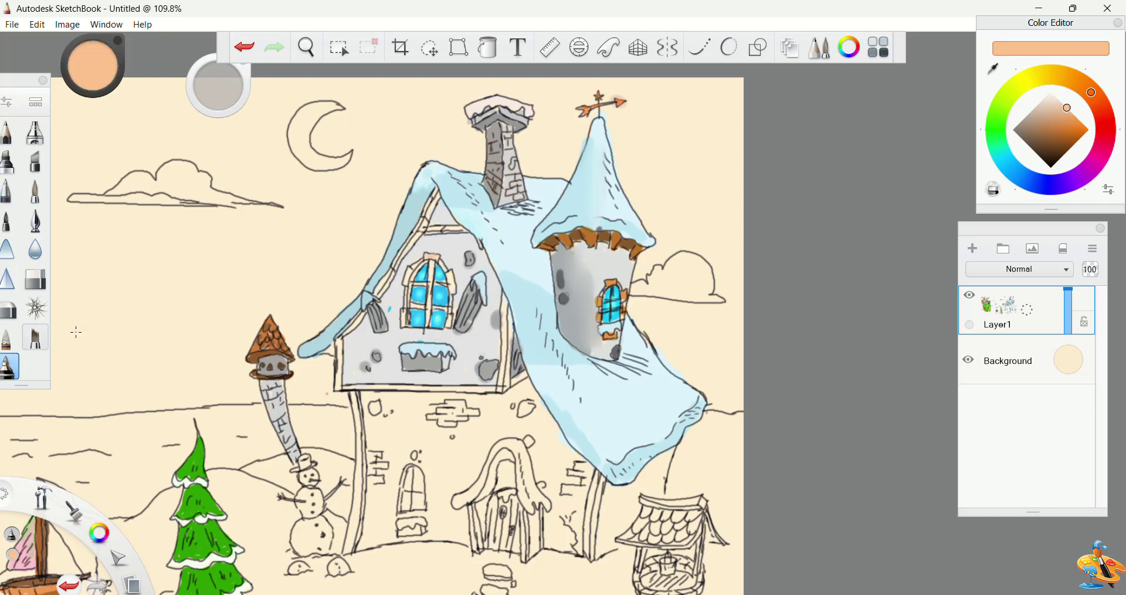
left_click_drag(404, 315, 404, 304)
left_click_drag(451, 328, 446, 271)
left_click(1051, 119)
left_click_drag(422, 261, 404, 306)
left_click_drag(450, 296, 449, 311)
mouse_move(428, 322)
left_mouse_down()
mouse_move(433, 263)
mouse_move(413, 284)
left_mouse_up()
left_click_drag(411, 303, 427, 305)
Paint the gable's corner posts and bottom beam in orange brown and tan tones
left_click(1060, 130)
left_click_drag(510, 312, 505, 388)
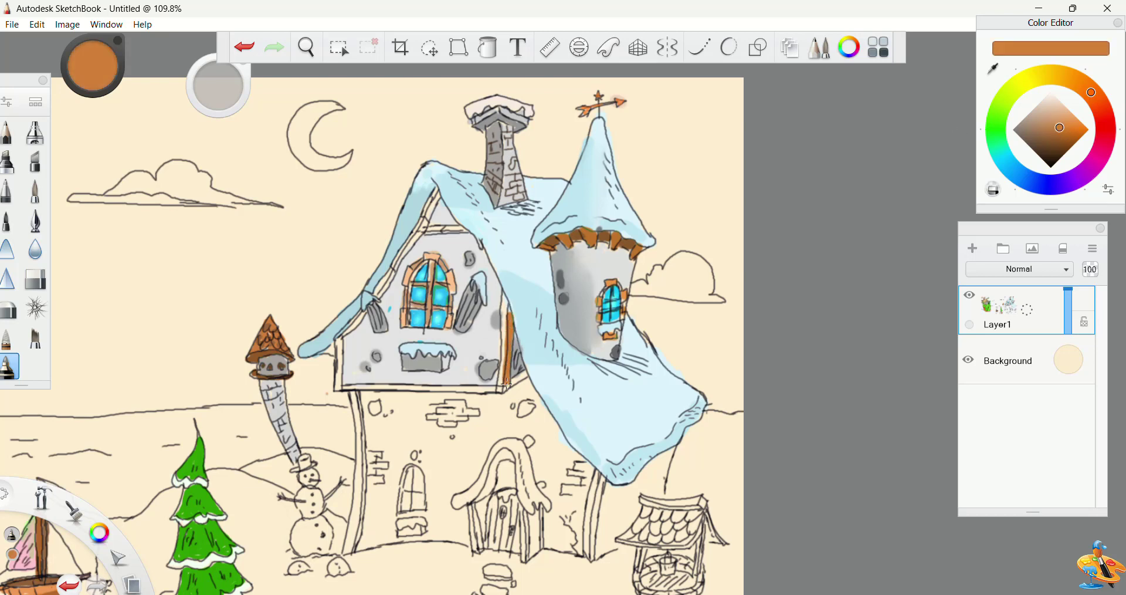
left_click_drag(1058, 126, 1048, 112)
left_click_drag(504, 300, 499, 392)
left_click_drag(339, 339, 338, 389)
left_click(1052, 127)
left_click_drag(503, 390, 343, 390)
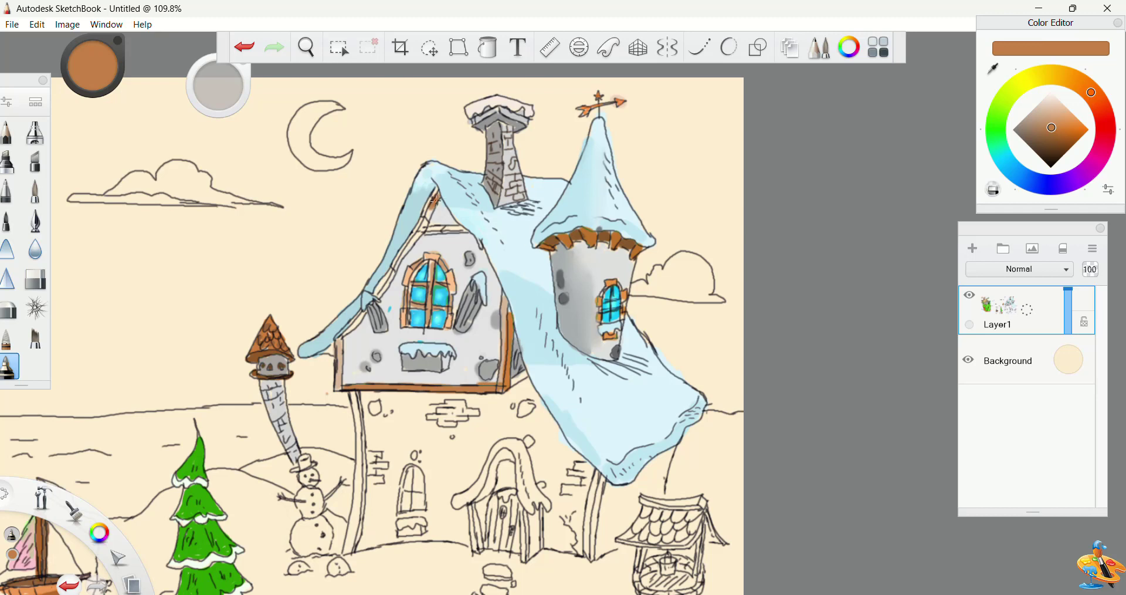
Paint the gable's sloping rafter brown, and its upper crossbeam, left post end and right side beam darker brown
left_click_drag(437, 189, 342, 336)
left_click(1048, 138)
left_click_drag(426, 229, 468, 231)
left_click_drag(425, 230, 467, 232)
left_click_drag(334, 346, 332, 354)
left_click_drag(510, 385, 526, 375)
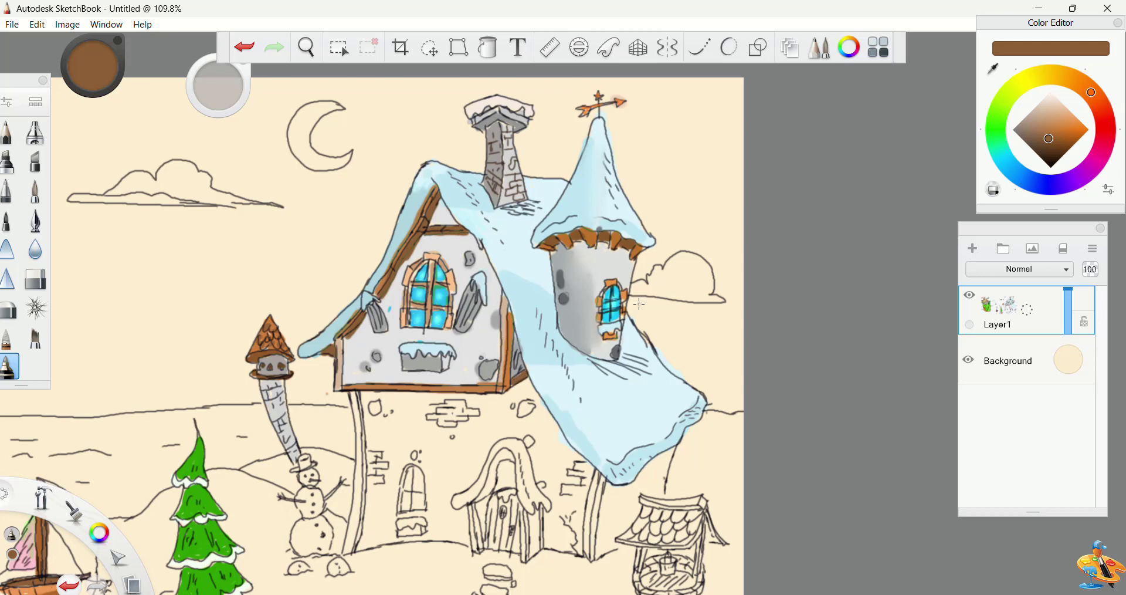
Paint the lower storey's right side wall light gray and its front wall medium gray
left_click(1039, 103)
mouse_move(672, 452)
left_mouse_down()
mouse_move(649, 472)
mouse_move(664, 493)
mouse_move(645, 484)
mouse_move(621, 498)
mouse_move(610, 527)
mouse_move(613, 504)
mouse_move(576, 555)
mouse_move(583, 492)
mouse_move(519, 383)
mouse_move(499, 400)
mouse_move(364, 396)
mouse_move(368, 542)
mouse_move(404, 543)
mouse_move(384, 500)
mouse_move(373, 543)
mouse_move(405, 453)
mouse_move(447, 524)
mouse_move(429, 530)
mouse_move(463, 514)
mouse_move(460, 534)
mouse_move(441, 455)
mouse_move(472, 487)
mouse_move(522, 425)
mouse_move(428, 403)
mouse_move(481, 431)
mouse_move(463, 472)
mouse_move(437, 469)
mouse_move(379, 410)
mouse_move(511, 434)
mouse_move(543, 423)
mouse_move(566, 487)
mouse_move(537, 451)
mouse_move(564, 534)
left_mouse_up()
left_click(1030, 115)
left_click(971, 591)
key("ctrl+z")
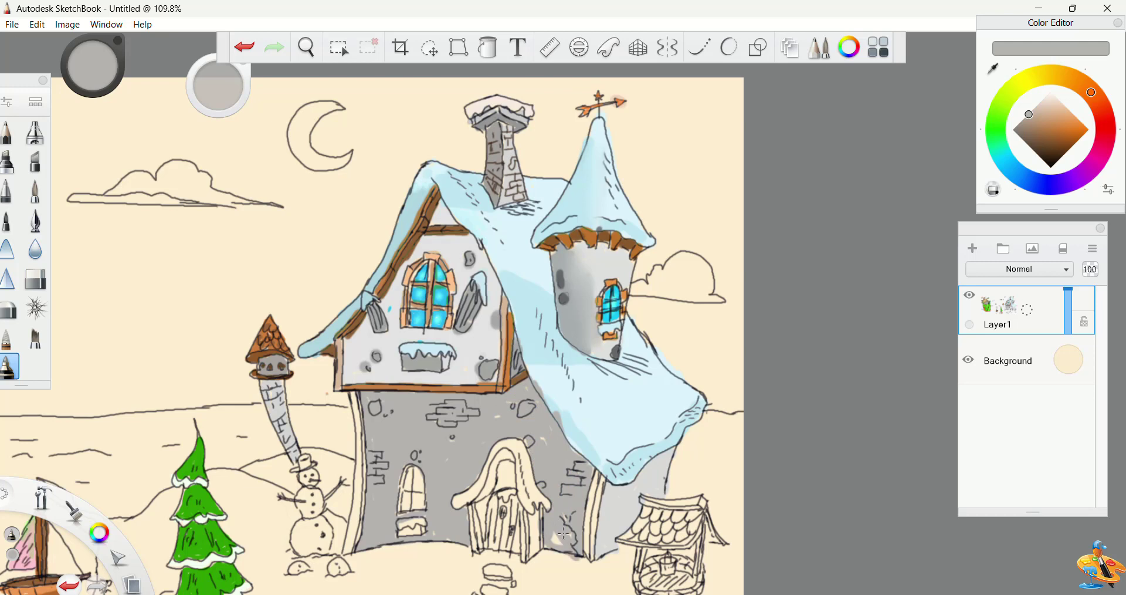
Paint the front wall's stones, exposed brick patches and lower window sill dark gray
left_click(1016, 127)
left_click_drag(528, 406, 522, 413)
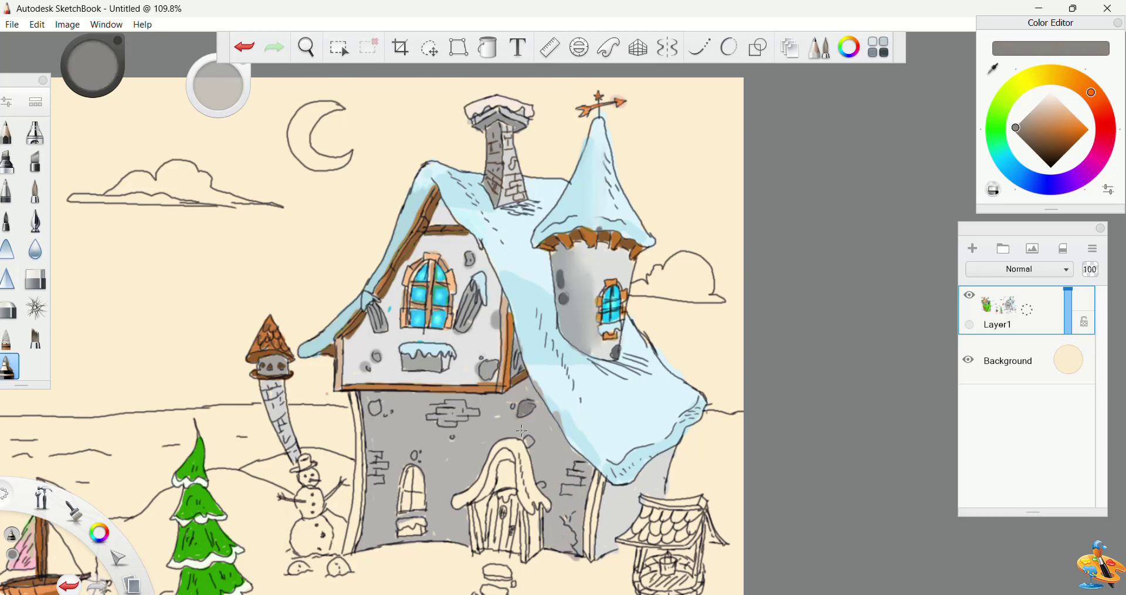
left_click_drag(373, 454, 376, 480)
mouse_move(469, 415)
left_mouse_down()
mouse_move(440, 422)
mouse_move(456, 404)
left_mouse_up()
left_click_drag(585, 466, 570, 492)
left_click_drag(421, 528, 401, 533)
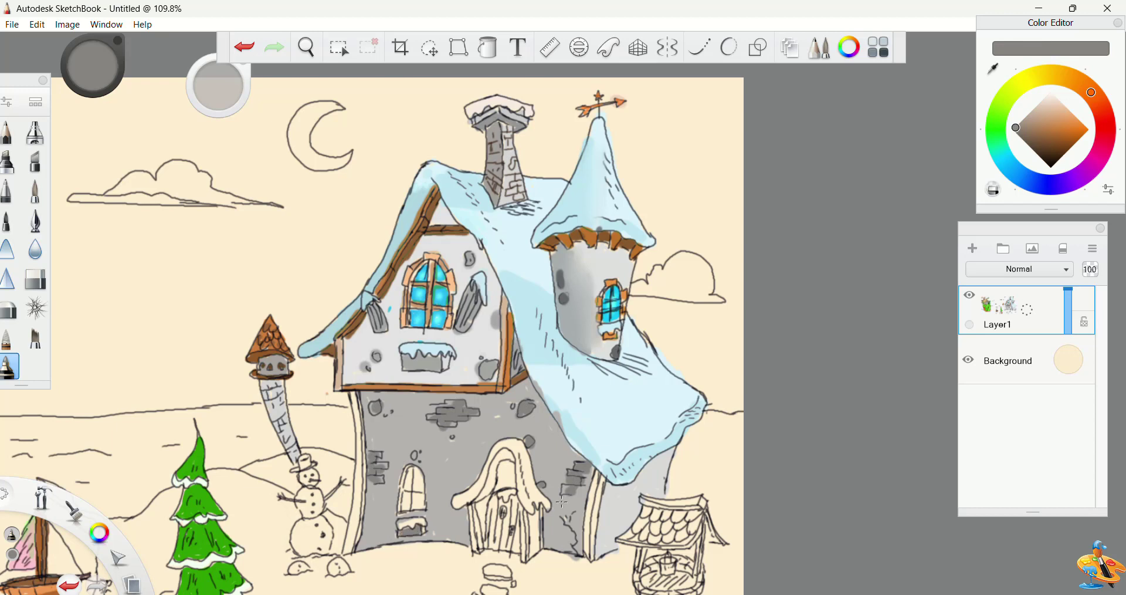
Paint the door porch's side walls gray and the lower window's panes bright blue
left_click_drag(538, 512, 531, 554)
left_click_drag(476, 500, 490, 536)
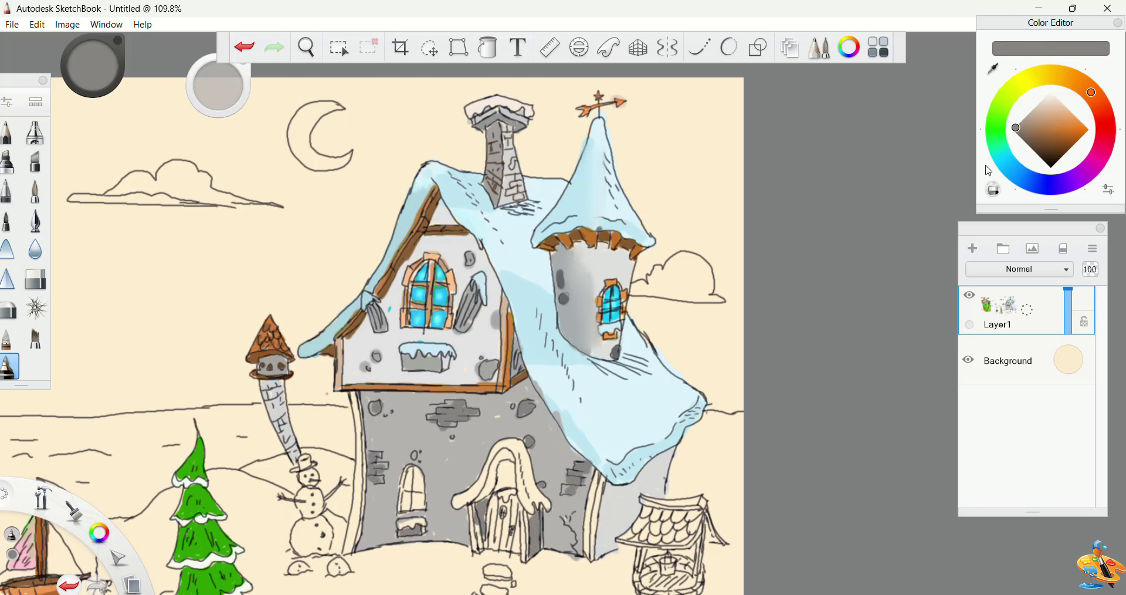
left_click(1007, 163)
left_click(1080, 127)
mouse_move(413, 470)
left_mouse_down()
mouse_move(404, 508)
mouse_move(426, 510)
left_mouse_up()
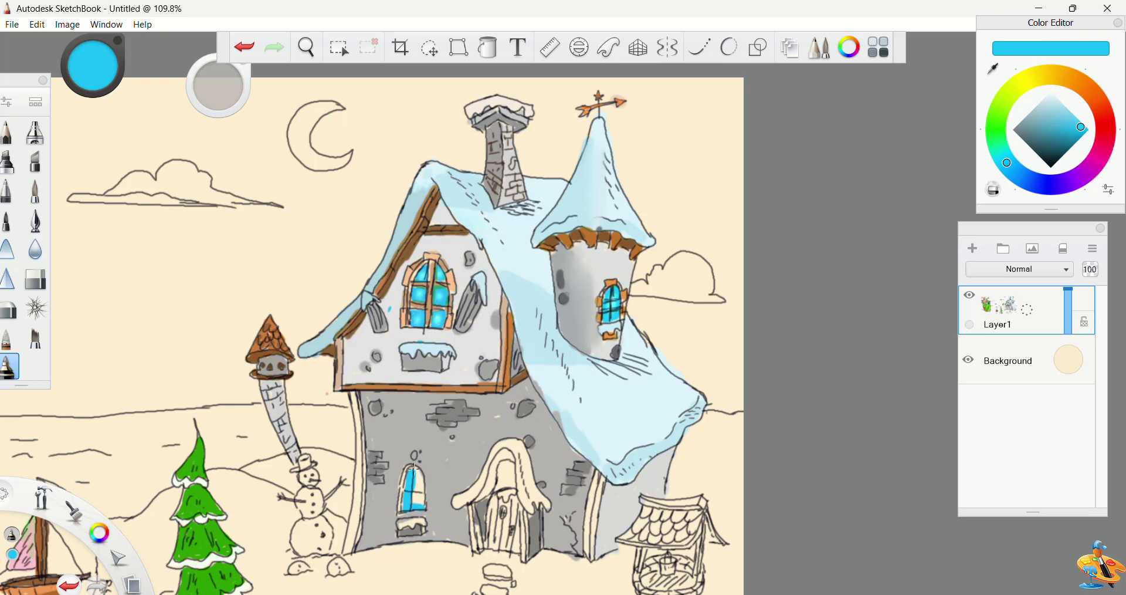
left_click_drag(413, 467, 421, 505)
Paint the lower window's frame orange and the snow on its sill light blue
left_click(1053, 94)
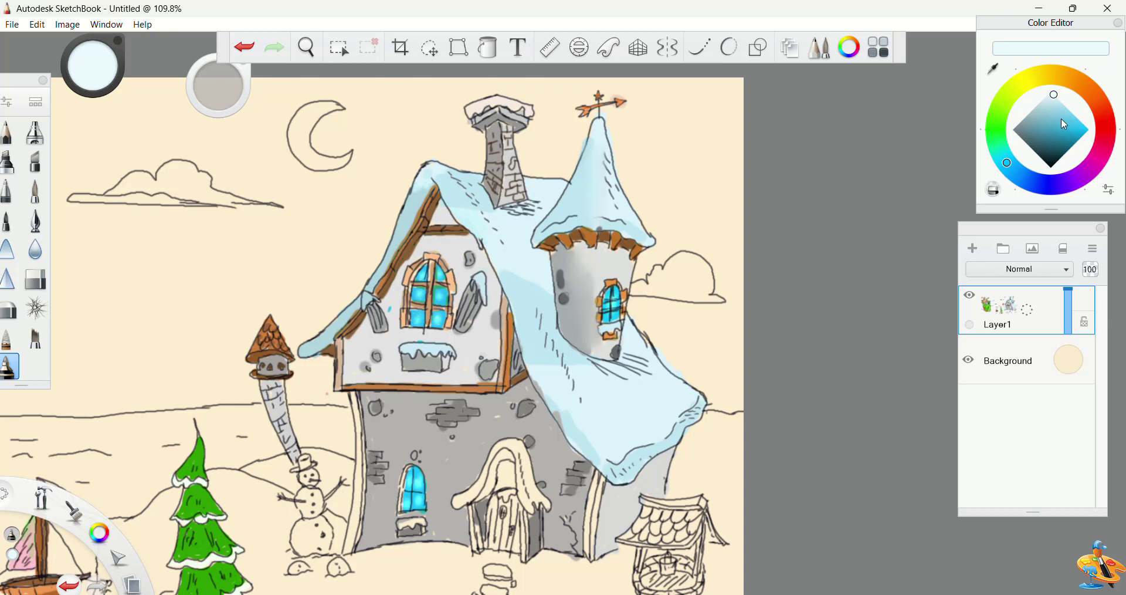
left_click(1078, 120)
left_click(1092, 92)
left_click_drag(411, 465, 400, 506)
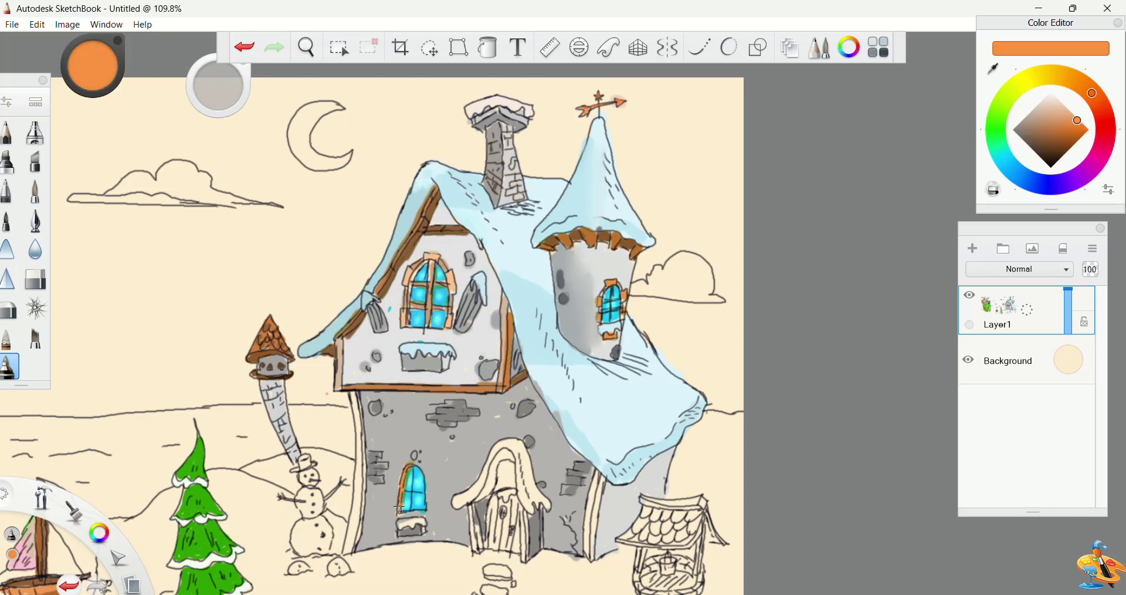
left_click(1007, 164)
left_click(1060, 104)
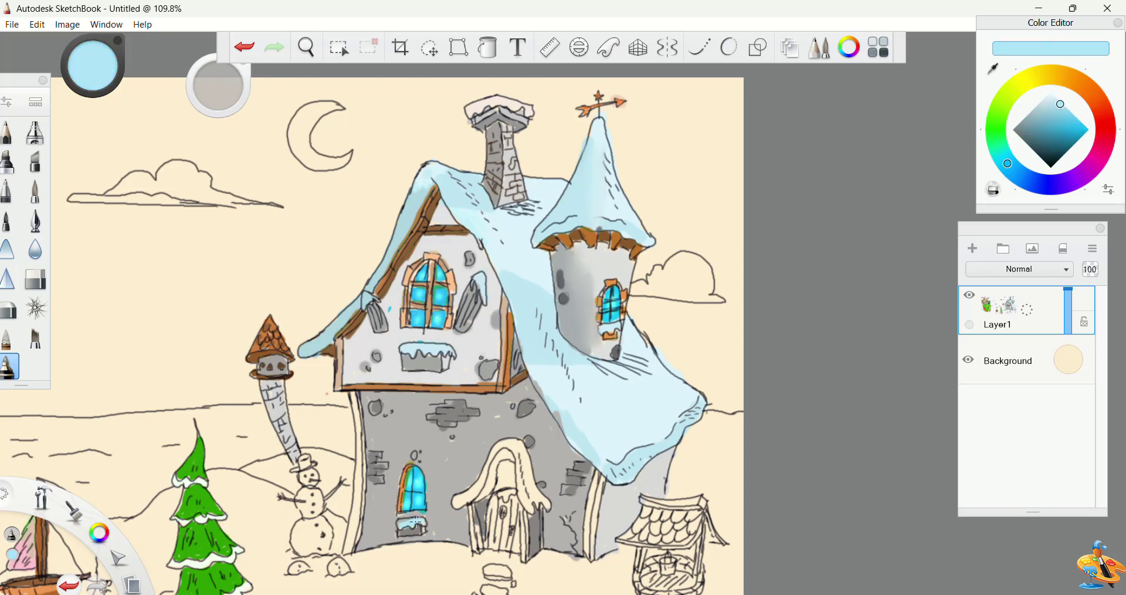
Paint the snow-covered porch roof light blue and the area above the door pale gray
mouse_move(481, 482)
left_mouse_down()
mouse_move(456, 505)
mouse_move(509, 441)
mouse_move(541, 495)
mouse_move(522, 486)
mouse_move(512, 449)
mouse_move(494, 485)
mouse_move(500, 453)
mouse_move(516, 490)
mouse_move(472, 528)
mouse_move(476, 550)
left_mouse_up()
left_click(1036, 119)
left_click(1041, 100)
left_click(1035, 106)
Paint the porch's wooden posts and the plank door in tan and orange-brown tones
left_click(1093, 95)
left_click(1058, 108)
left_click_drag(519, 509, 523, 556)
left_click(1054, 121)
left_click_drag(471, 505, 482, 547)
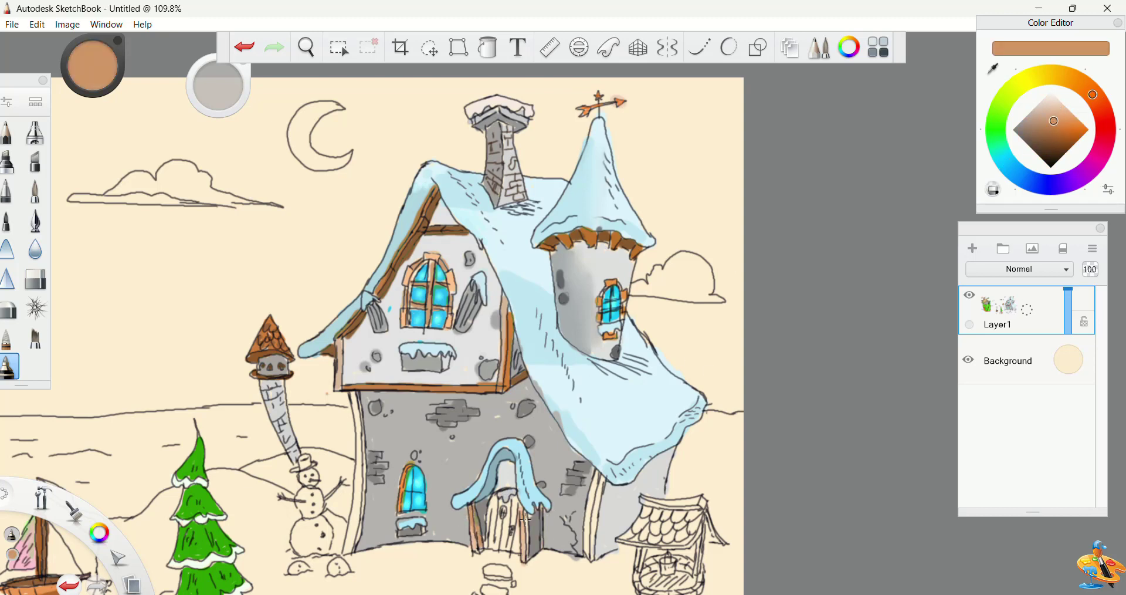
mouse_move(512, 499)
left_mouse_down()
mouse_move(501, 547)
mouse_move(502, 517)
left_mouse_up()
Paint the lower storey's two corner posts orange with brown shading, undoing the unwanted strokes
left_click(506, 399, "alt")
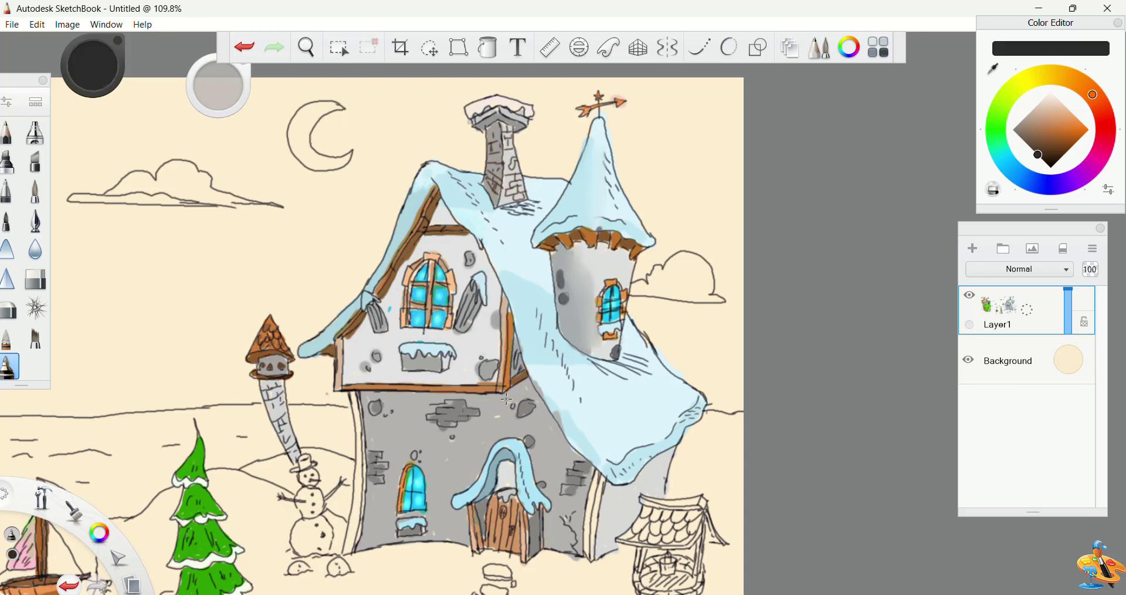
left_click(1067, 118)
left_click_drag(352, 395, 349, 536)
left_click_drag(597, 475, 588, 551)
left_click_drag(1065, 120, 1052, 127)
left_click_drag(600, 476, 592, 567)
key("ctrl+z")
key("ctrl+z")
key("ctrl+z")
left_click_drag(597, 510, 591, 557)
key("ctrl+z")
left_click_drag(354, 389, 350, 554)
Paint the snowman and the snowballs at its base pale blue and gray-blue, and its hat red
left_click(1009, 165)
left_click(1058, 99)
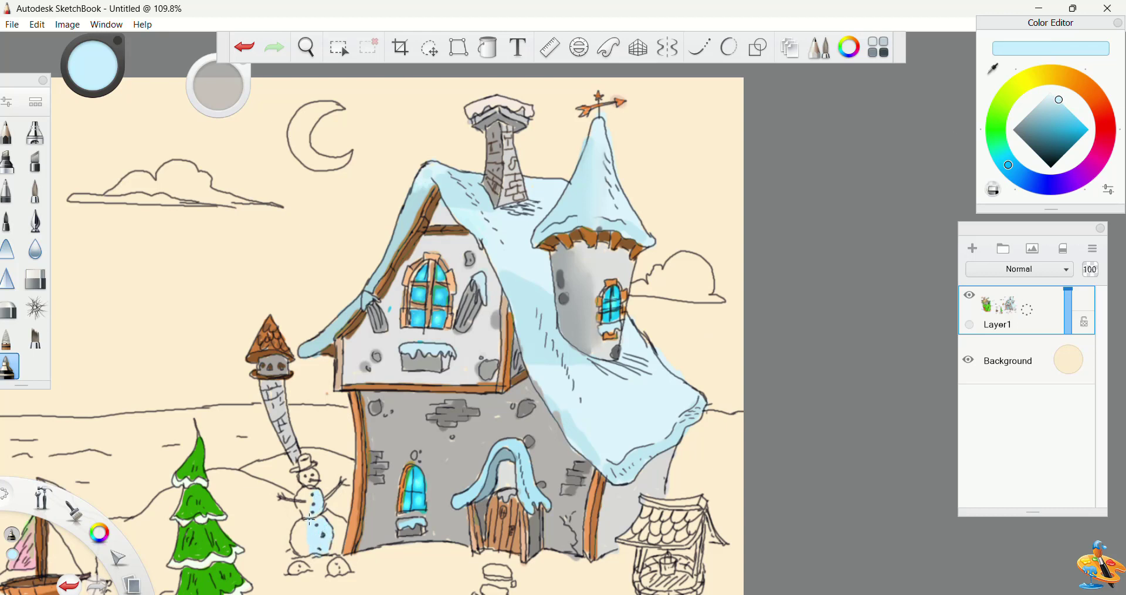
left_click_drag(1047, 113, 1045, 101)
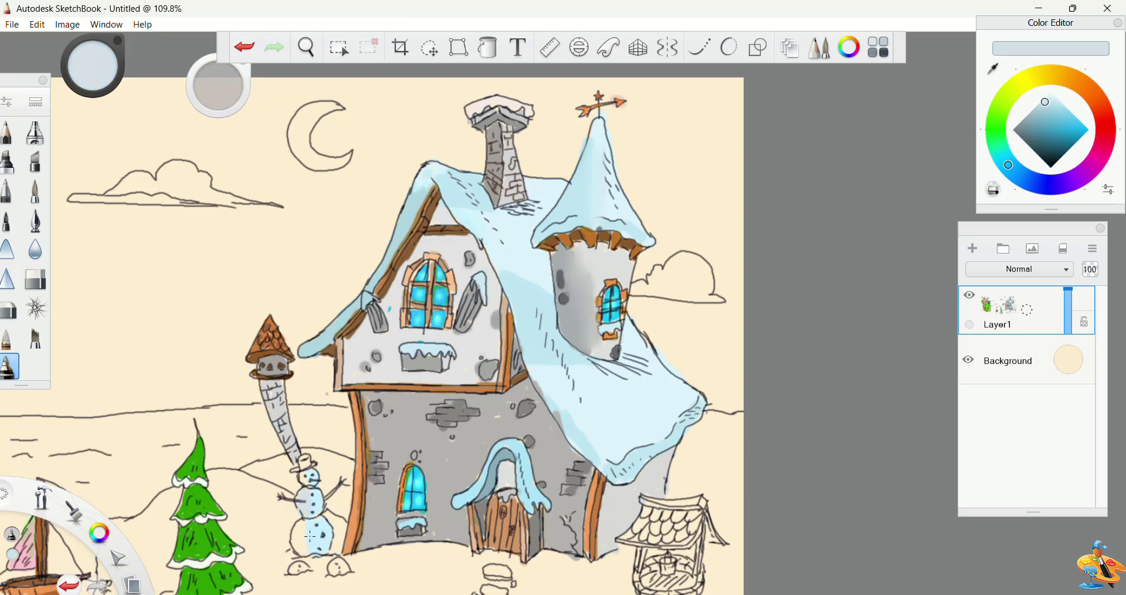
left_click_drag(309, 535, 311, 547)
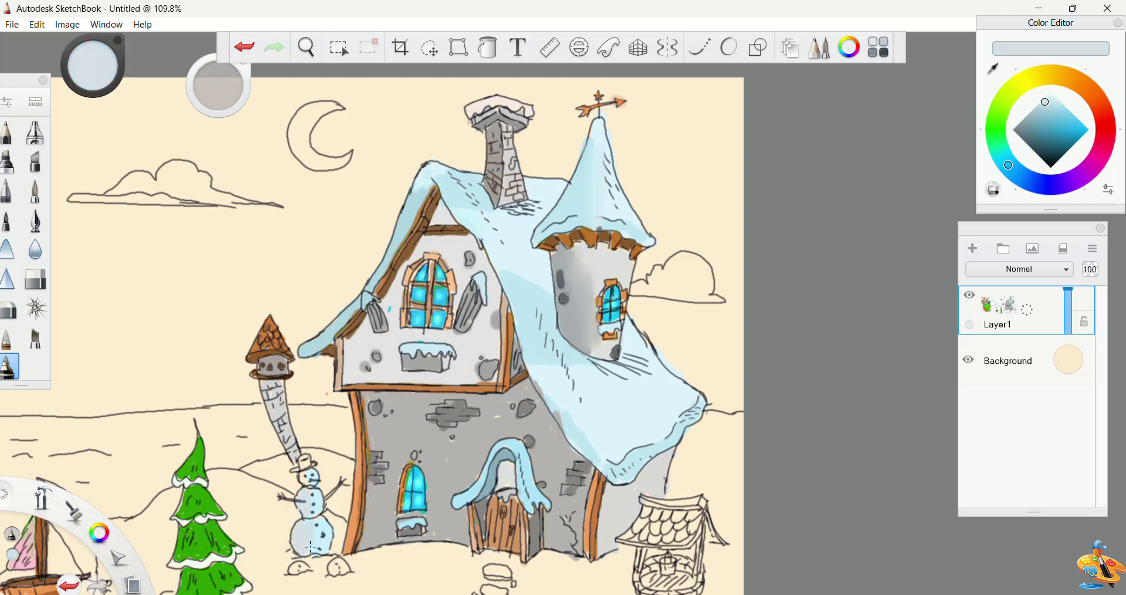
left_click(1056, 100)
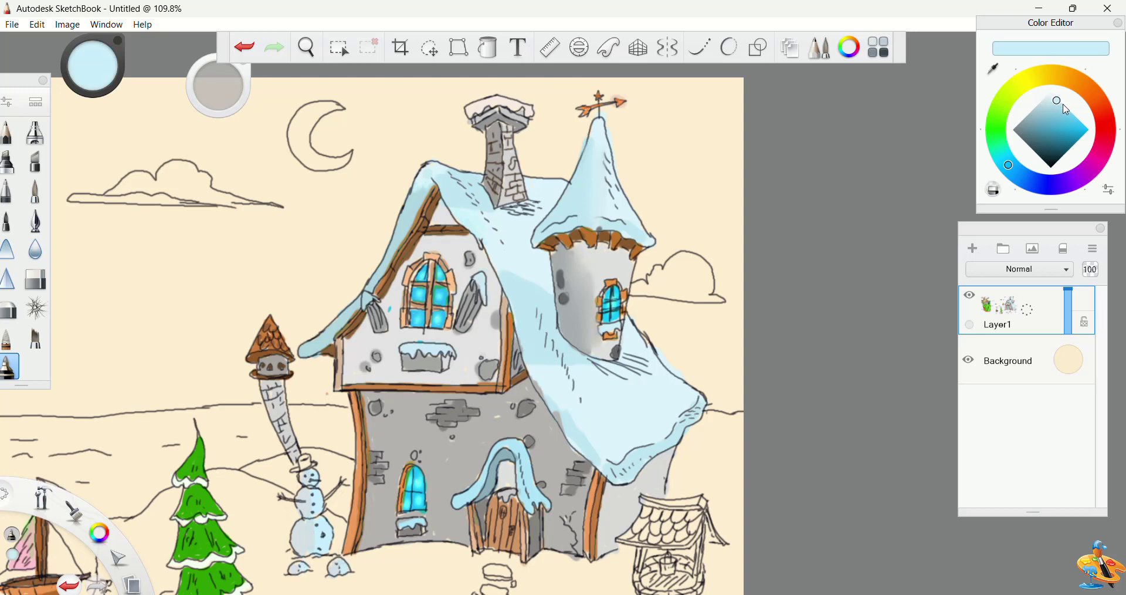
left_click_drag(1066, 109, 1058, 122)
left_click(1106, 125)
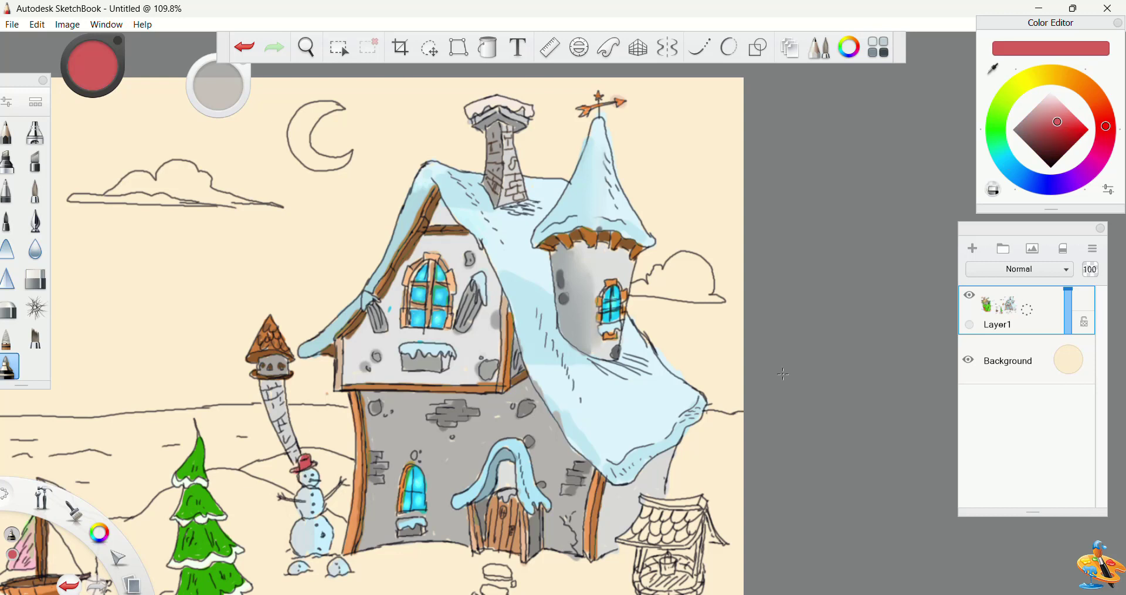
Paint the crescent moon pale pinkish gray and the cloud behind the turret pale blue-gray
left_click(1041, 105)
mouse_move(338, 104)
left_mouse_down()
mouse_move(305, 128)
mouse_move(309, 143)
mouse_move(320, 160)
mouse_move(348, 156)
left_mouse_up()
left_click(1011, 167)
left_click(1047, 101)
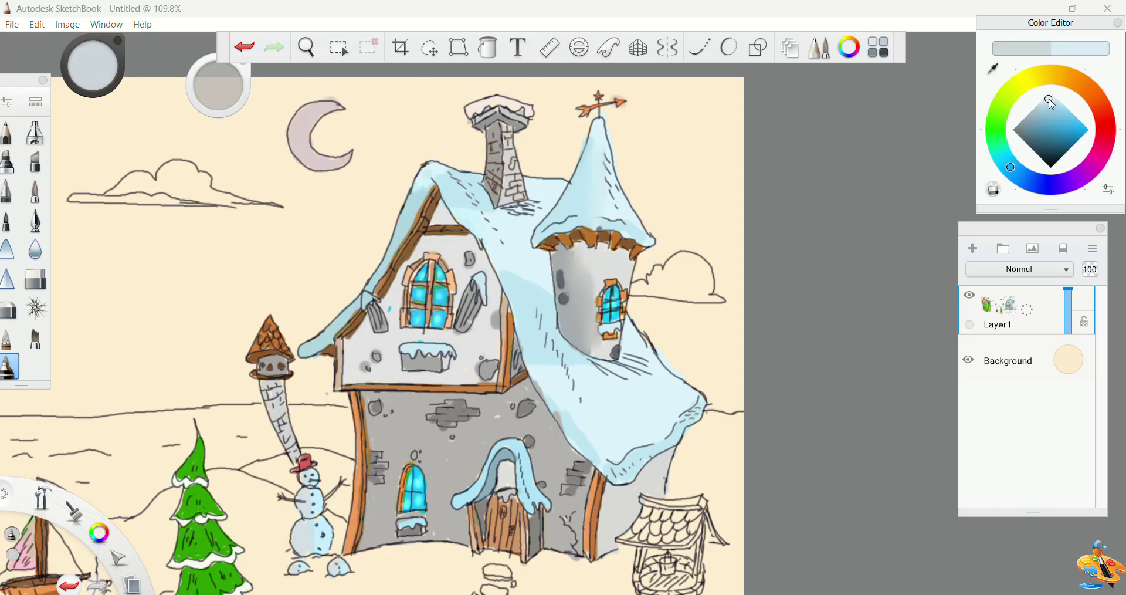
mouse_move(674, 289)
left_mouse_down()
mouse_move(708, 299)
mouse_move(679, 261)
left_mouse_up()
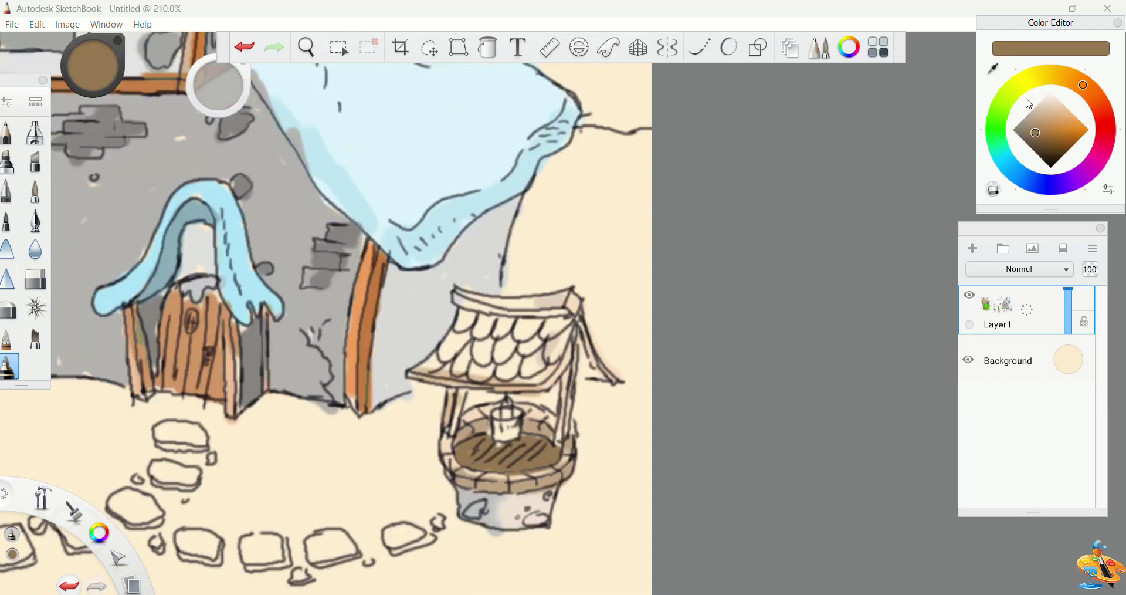
Paint the well's roof shingles, ridge and side eave in gray and brownish-gray tones
left_click(1028, 100)
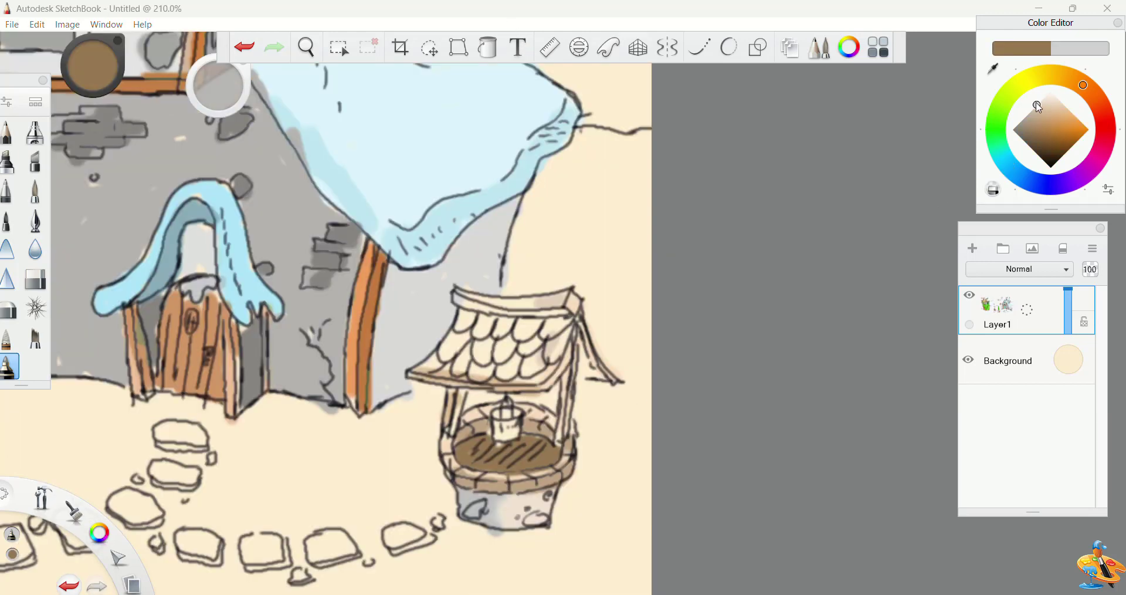
left_click(1034, 108)
left_click(1028, 114)
mouse_move(560, 329)
left_mouse_down()
mouse_move(544, 359)
mouse_move(531, 321)
mouse_move(460, 323)
mouse_move(430, 362)
mouse_move(534, 347)
mouse_move(487, 351)
mouse_move(472, 334)
left_mouse_up()
left_click(1027, 122)
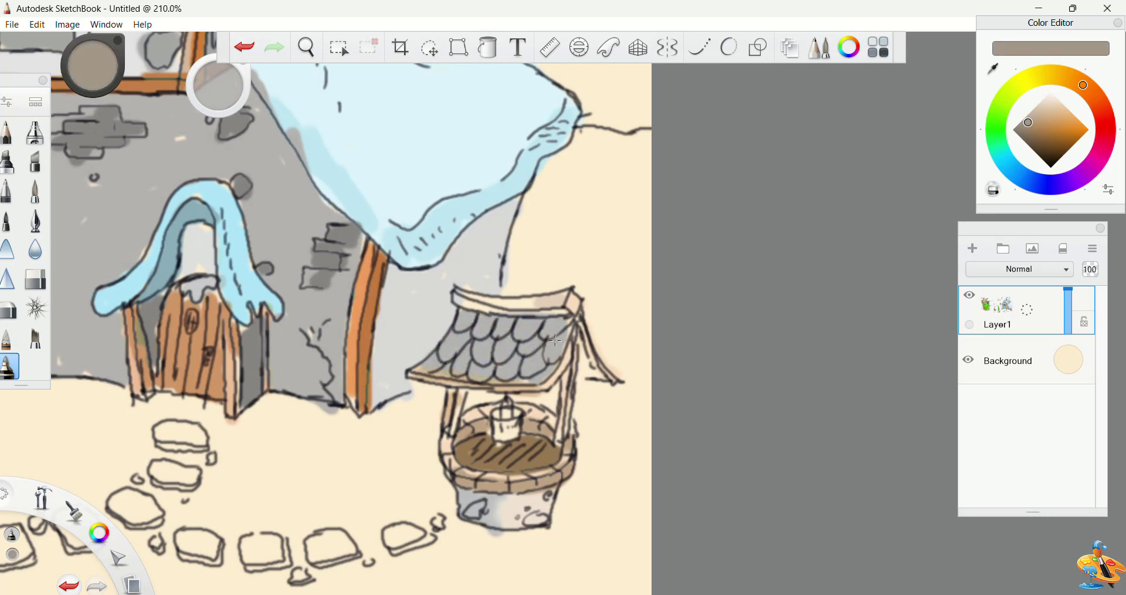
left_click_drag(549, 333, 558, 322)
mouse_move(503, 357)
left_mouse_down()
mouse_move(483, 325)
mouse_move(455, 349)
left_mouse_up()
left_click_drag(600, 376, 588, 346)
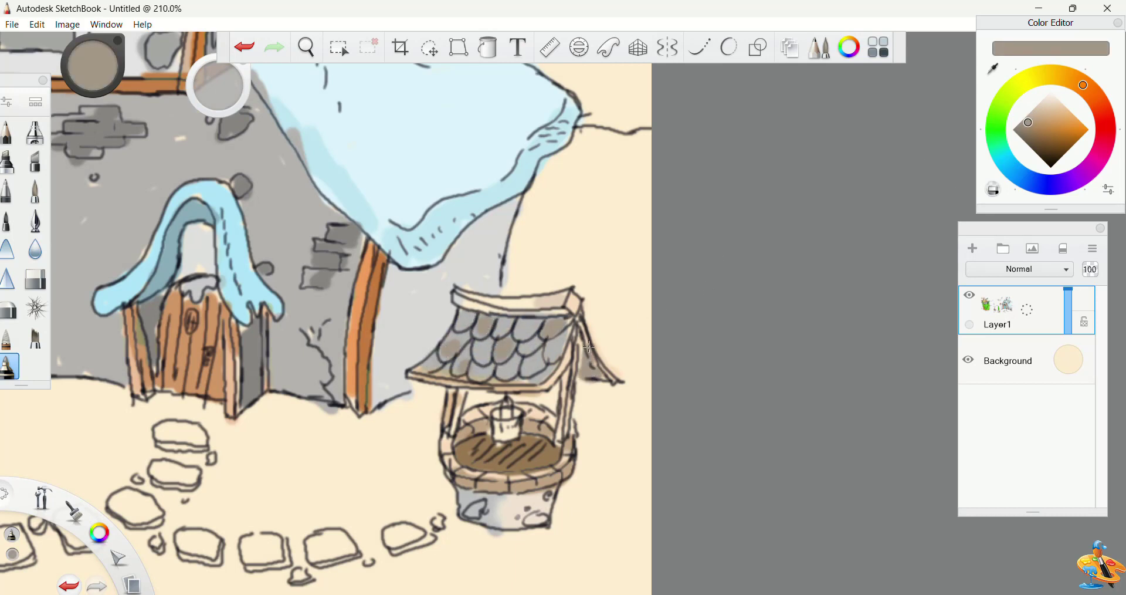
left_click_drag(551, 301, 460, 298)
Paint the lawn around the stepping stones, the log and the foreground bank below the fir tree bright green
left_click(306, 47)
left_click_drag(481, 386, 726, 351)
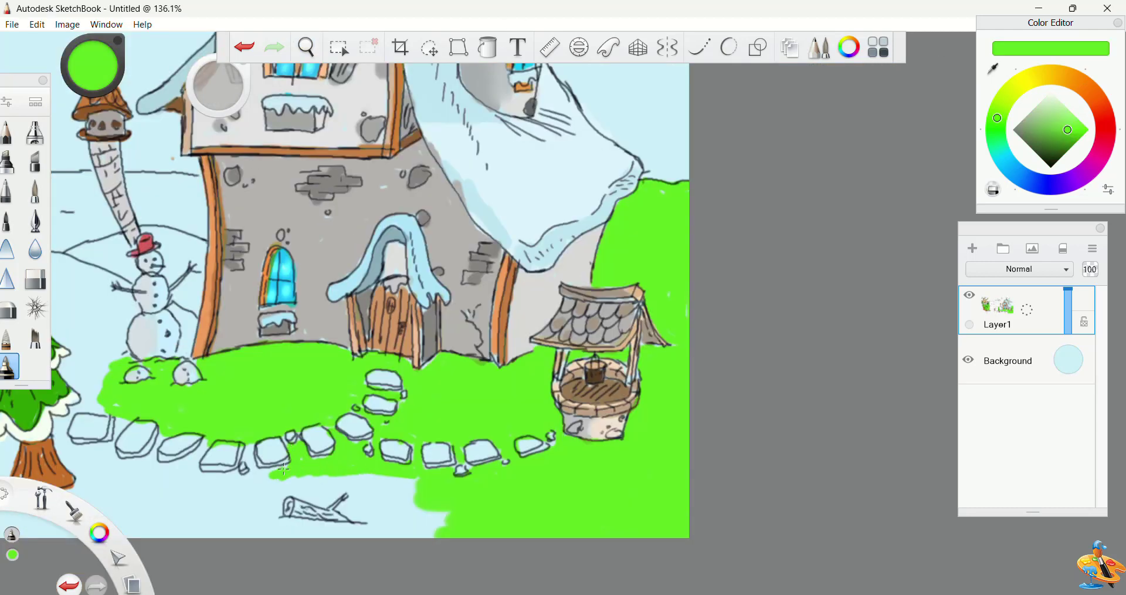
mouse_move(283, 468)
left_mouse_down()
mouse_move(233, 481)
mouse_move(198, 454)
mouse_move(188, 468)
mouse_move(158, 466)
mouse_move(153, 454)
mouse_move(149, 467)
mouse_move(117, 461)
mouse_move(131, 413)
mouse_move(101, 450)
mouse_move(69, 445)
mouse_move(62, 423)
mouse_move(71, 467)
mouse_move(74, 440)
mouse_move(114, 409)
mouse_move(80, 409)
mouse_move(98, 389)
mouse_move(63, 373)
mouse_move(101, 376)
left_mouse_up()
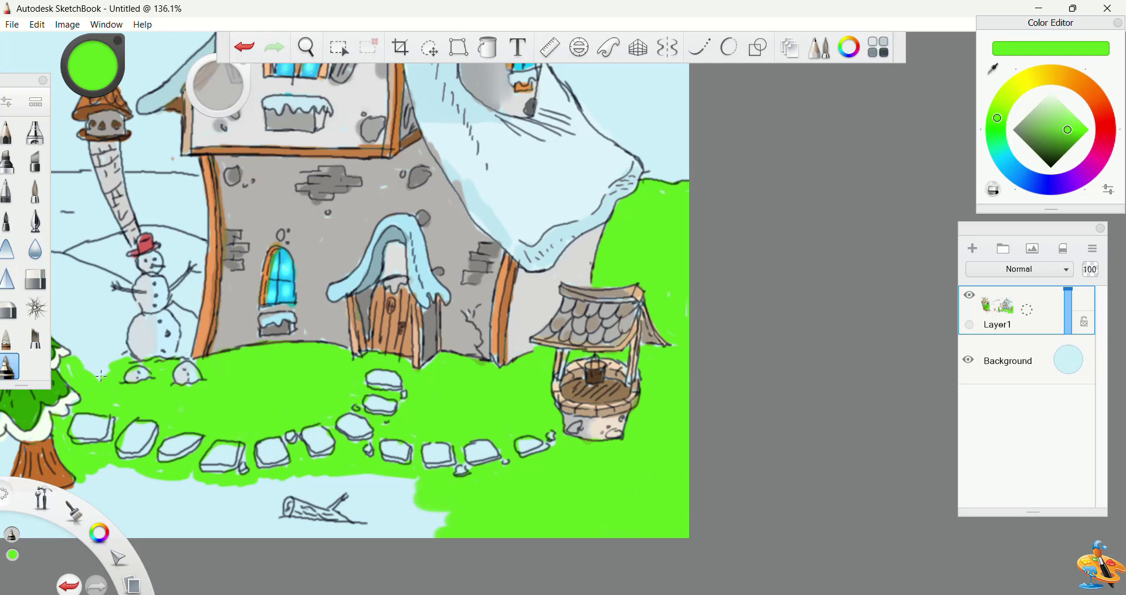
mouse_move(349, 482)
left_mouse_down()
mouse_move(321, 504)
mouse_move(279, 500)
mouse_move(298, 522)
mouse_move(357, 530)
mouse_move(373, 526)
mouse_move(343, 507)
mouse_move(352, 514)
mouse_move(346, 486)
left_mouse_up()
mouse_move(440, 522)
left_mouse_down()
mouse_move(399, 528)
mouse_move(375, 502)
mouse_move(316, 479)
mouse_move(211, 495)
mouse_move(363, 537)
mouse_move(105, 513)
mouse_move(98, 466)
left_mouse_up()
key("space")
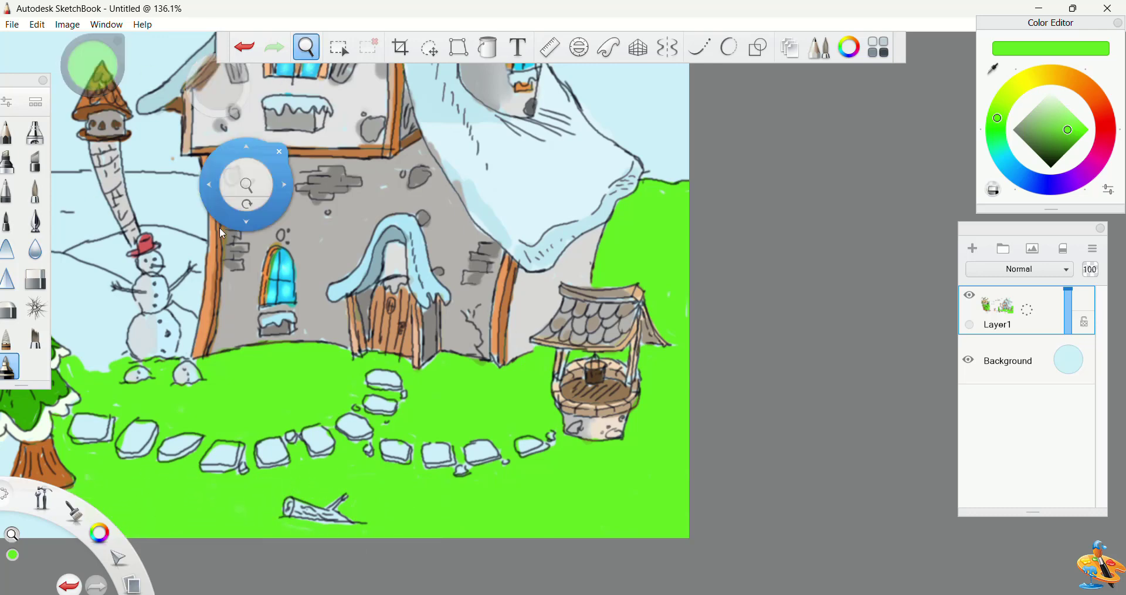
left_click_drag(246, 187, 566, 205)
mouse_move(387, 519)
left_mouse_down()
mouse_move(164, 487)
mouse_move(120, 528)
mouse_move(258, 548)
mouse_move(252, 509)
mouse_move(298, 518)
left_mouse_up()
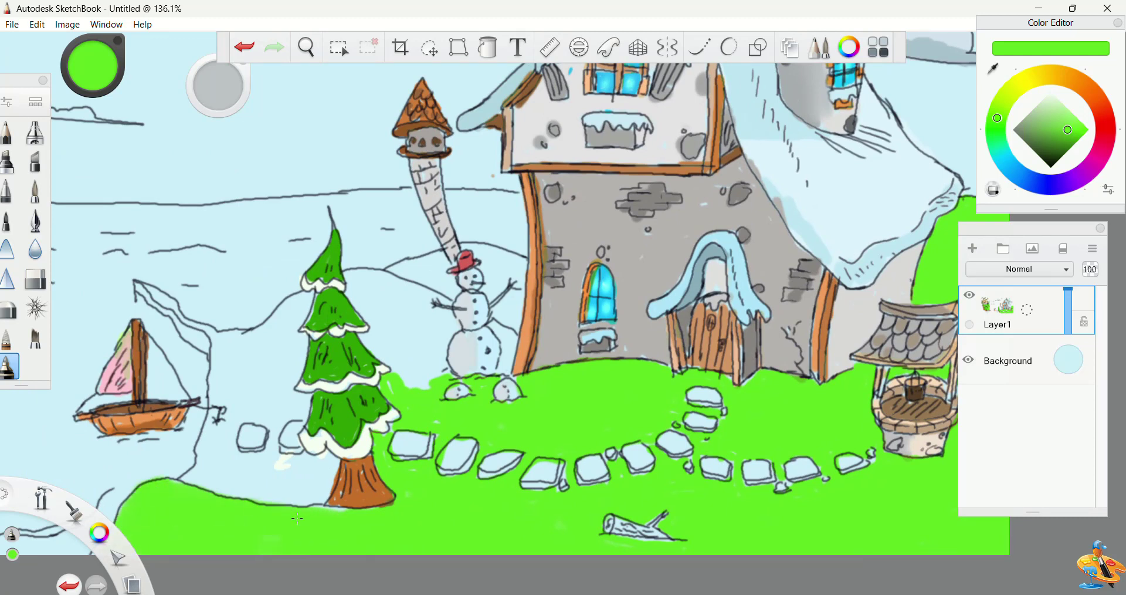
Paint the hills behind the snowman and fir tree and the shoreline beside the sailboat bright green
mouse_move(519, 267)
left_mouse_down()
mouse_move(469, 246)
mouse_move(486, 287)
mouse_move(493, 253)
mouse_move(519, 294)
mouse_move(517, 330)
mouse_move(514, 316)
mouse_move(350, 272)
mouse_move(366, 328)
mouse_move(415, 384)
mouse_move(450, 320)
mouse_move(431, 380)
mouse_move(363, 332)
mouse_move(353, 282)
mouse_move(436, 295)
left_mouse_up()
key("ctrl+z")
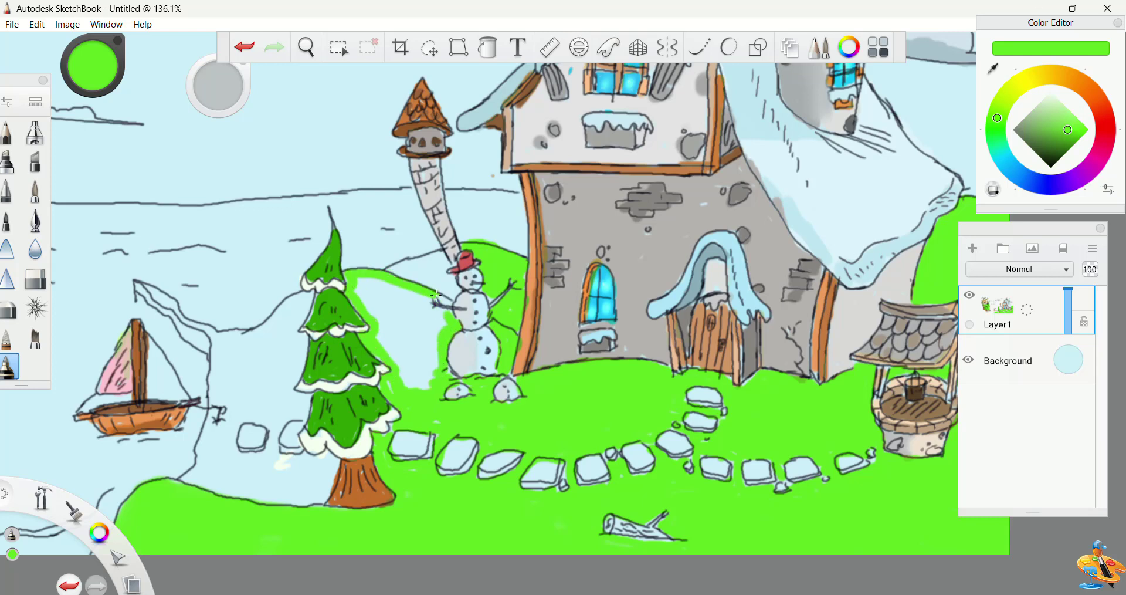
mouse_move(433, 248)
left_mouse_down()
mouse_move(388, 271)
mouse_move(446, 297)
left_mouse_up()
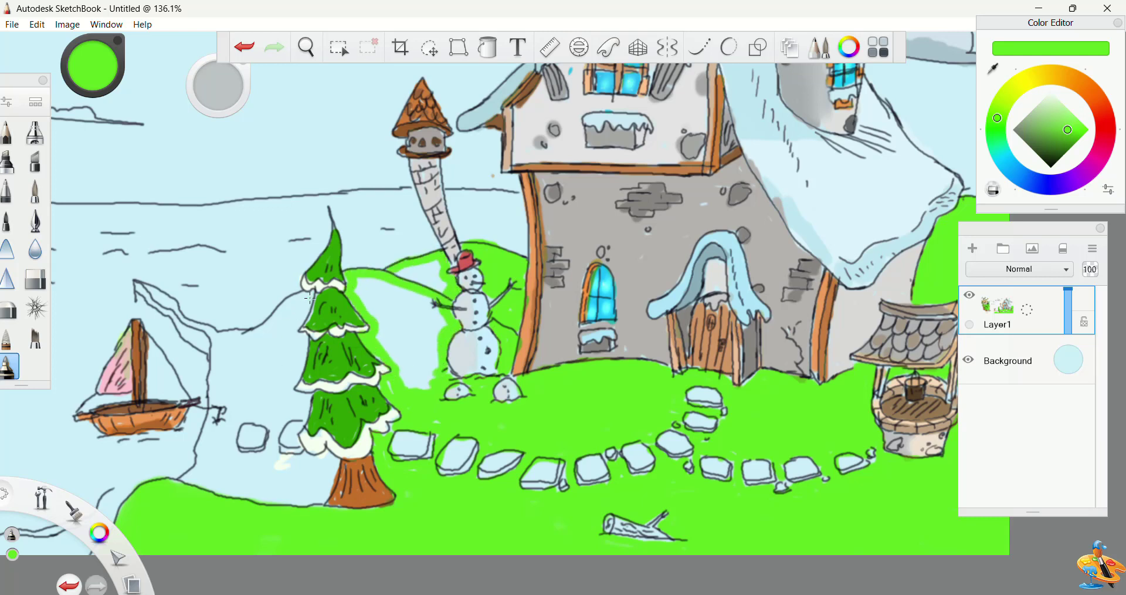
mouse_move(309, 298)
left_mouse_down()
mouse_move(227, 336)
mouse_move(160, 298)
mouse_move(216, 341)
mouse_move(199, 485)
mouse_move(259, 493)
mouse_move(255, 502)
mouse_move(313, 502)
mouse_move(338, 459)
mouse_move(276, 440)
mouse_move(308, 397)
mouse_move(302, 306)
mouse_move(275, 424)
mouse_move(234, 442)
mouse_move(267, 446)
left_mouse_up()
mouse_move(434, 271)
left_mouse_down()
mouse_move(402, 291)
mouse_move(410, 343)
mouse_move(398, 388)
mouse_move(375, 293)
mouse_move(361, 302)
left_mouse_up()
mouse_move(275, 343)
left_mouse_down()
mouse_move(282, 399)
mouse_move(256, 389)
mouse_move(258, 352)
mouse_move(214, 469)
mouse_move(320, 481)
mouse_move(253, 472)
left_mouse_up()
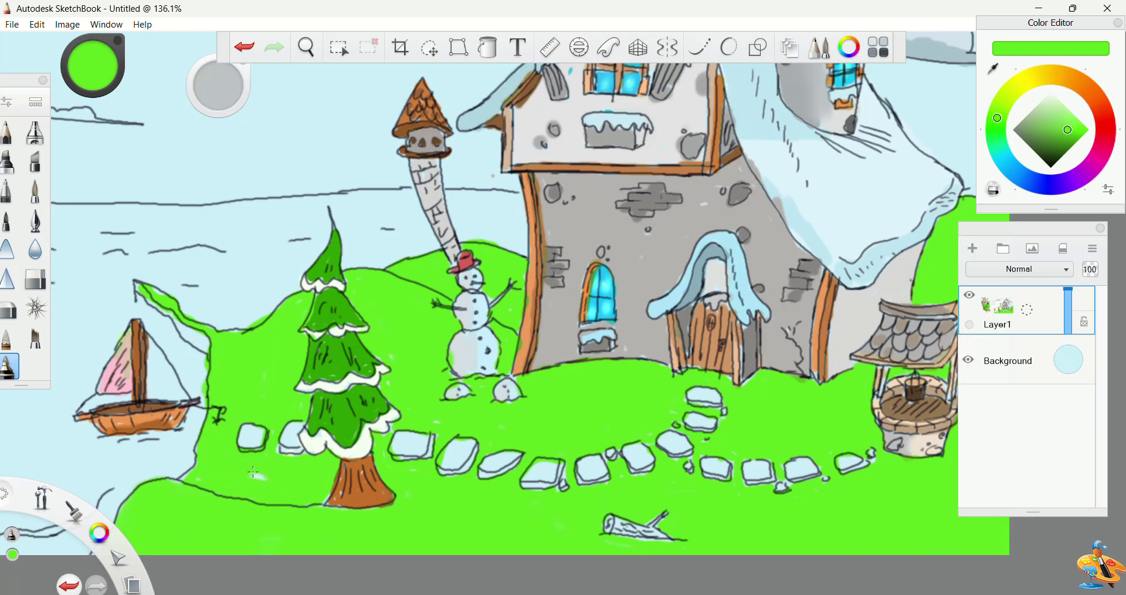
Paint the two stepping stones by the door and alternate stones along the path to the shore tan
left_click(1090, 91)
left_click(1068, 112)
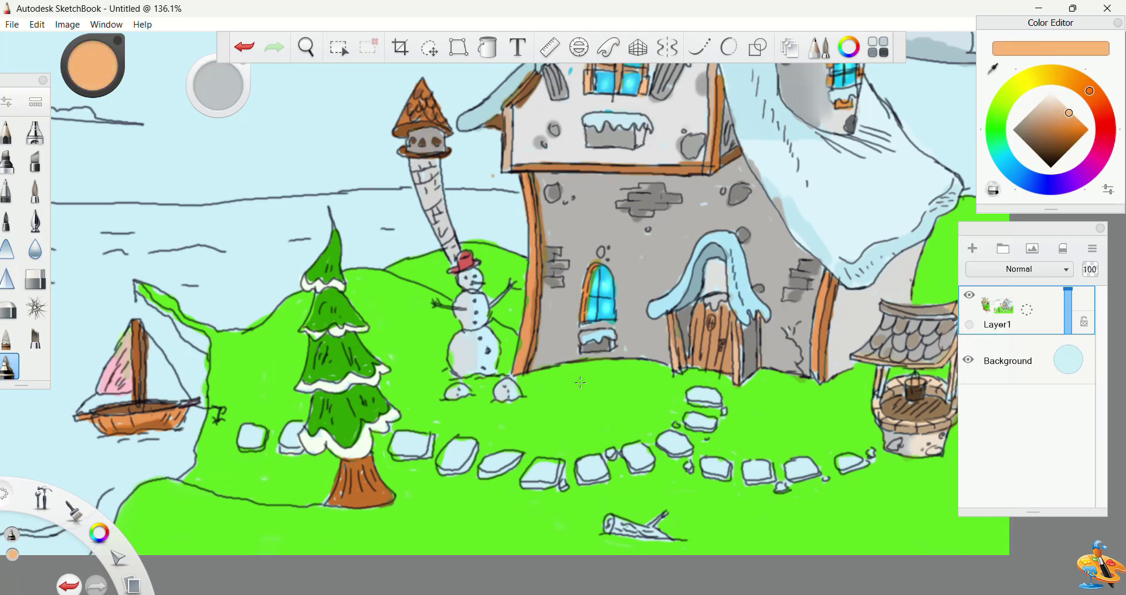
left_click_drag(707, 401, 703, 420)
left_click_drag(1047, 138, 1054, 119)
left_click_drag(710, 396, 700, 393)
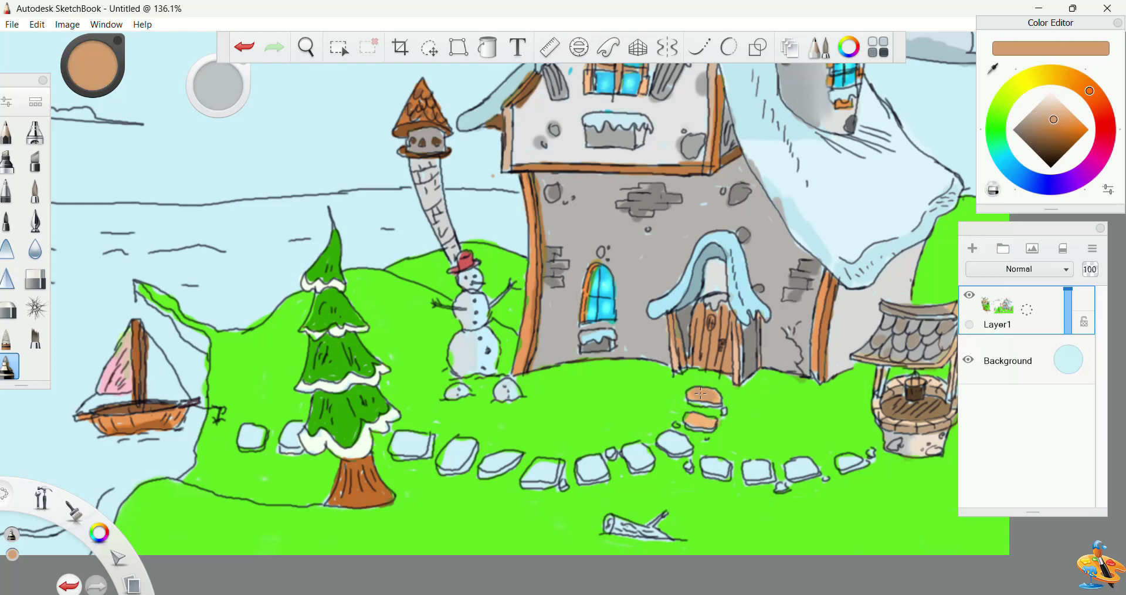
left_click_drag(678, 445, 672, 441)
left_click_drag(595, 465, 589, 471)
left_click_drag(511, 459, 487, 464)
left_click_drag(423, 441, 393, 444)
left_click_drag(258, 433, 250, 437)
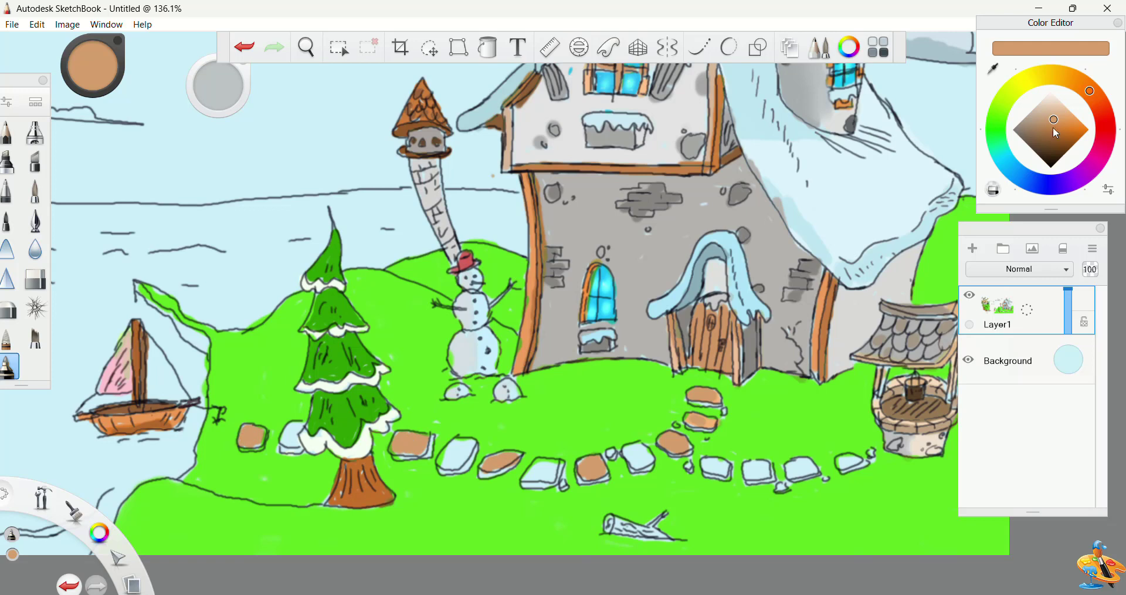
Paint the alternating stepping stones between the tan ones orange brown, including those leading to the well
left_click_drag(1053, 128, 1060, 132)
left_click_drag(637, 450, 637, 456)
left_click_drag(566, 468, 531, 476)
left_click_drag(466, 444, 450, 456)
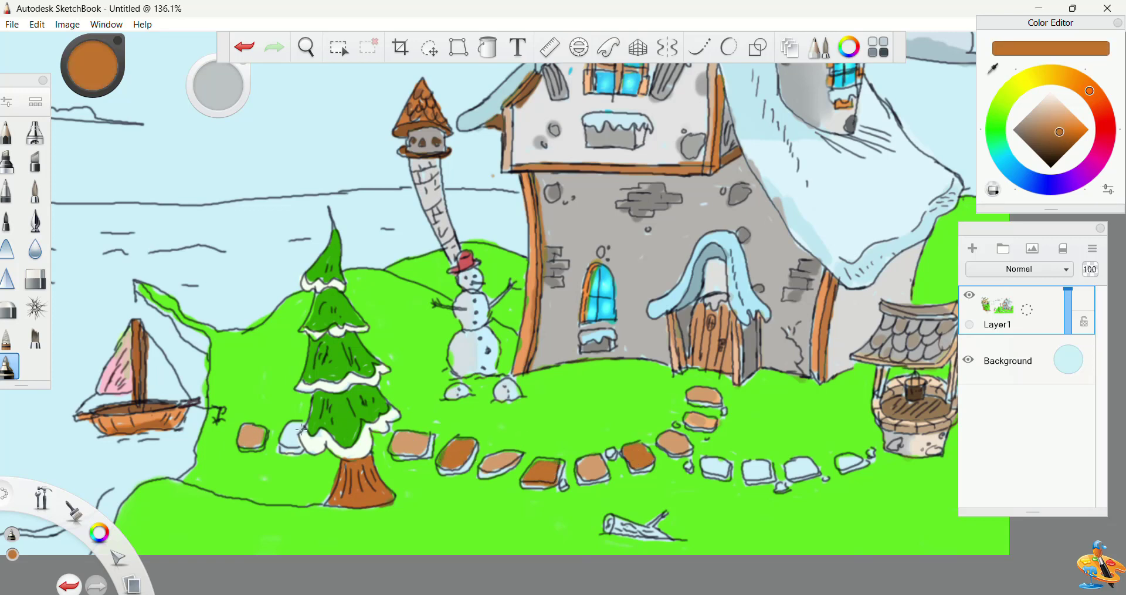
left_click_drag(301, 429, 296, 444)
left_click_drag(753, 462, 762, 475)
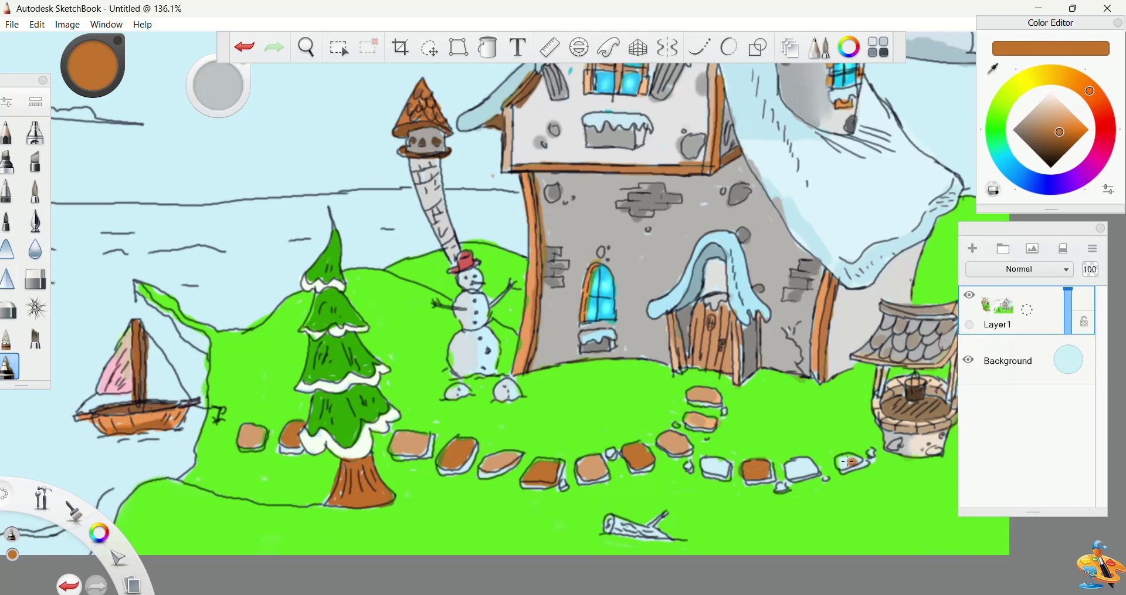
mouse_move(847, 461)
left_mouse_down()
mouse_move(789, 468)
mouse_move(814, 470)
left_mouse_up()
Paint the remaining stepping stones near the well tan, and the path's pebbles and the log darker brown
left_click(1052, 121)
left_click_drag(723, 463, 720, 472)
left_click(1050, 137)
left_click_drag(218, 85, 103, 69)
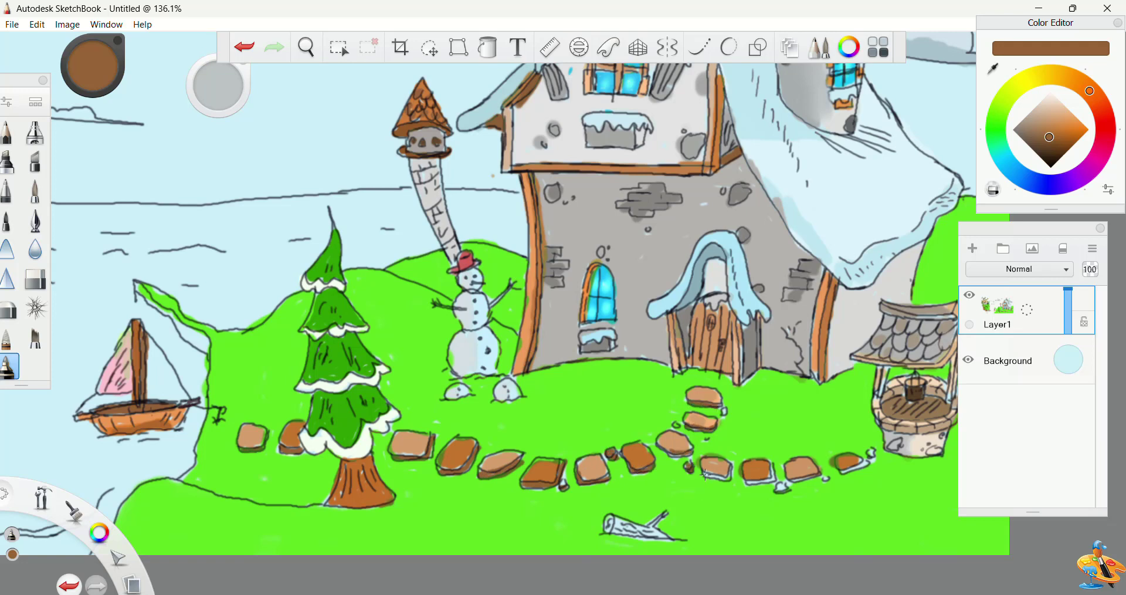
mouse_move(655, 525)
left_mouse_down()
mouse_move(624, 531)
mouse_move(608, 519)
left_mouse_up()
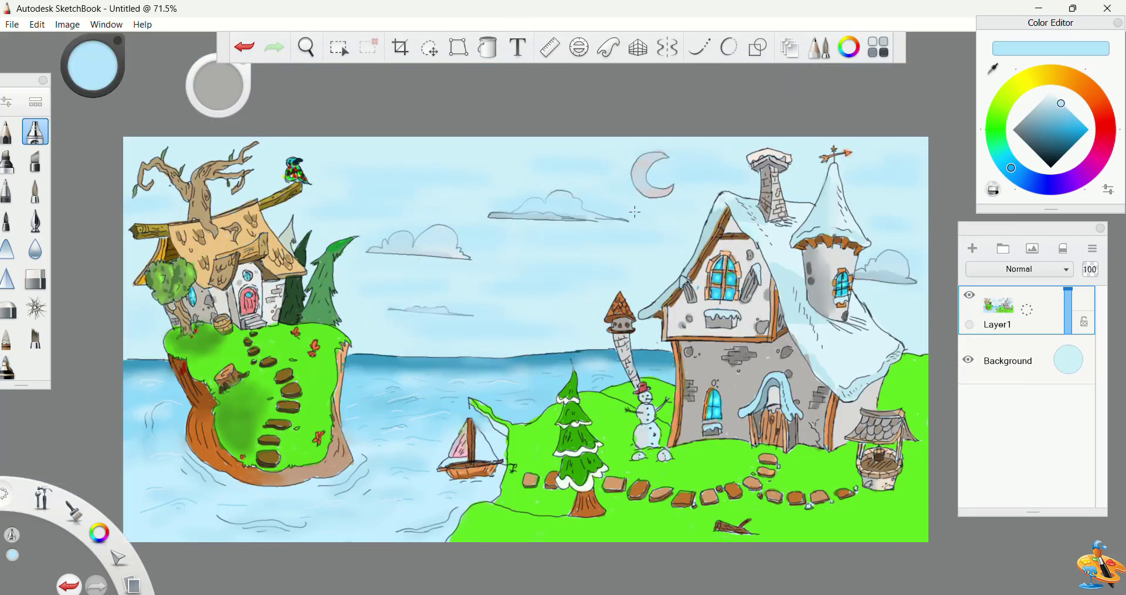
Airbrush light gray wisps of smoke from the chimney across the sky and clouds
left_click(1036, 107)
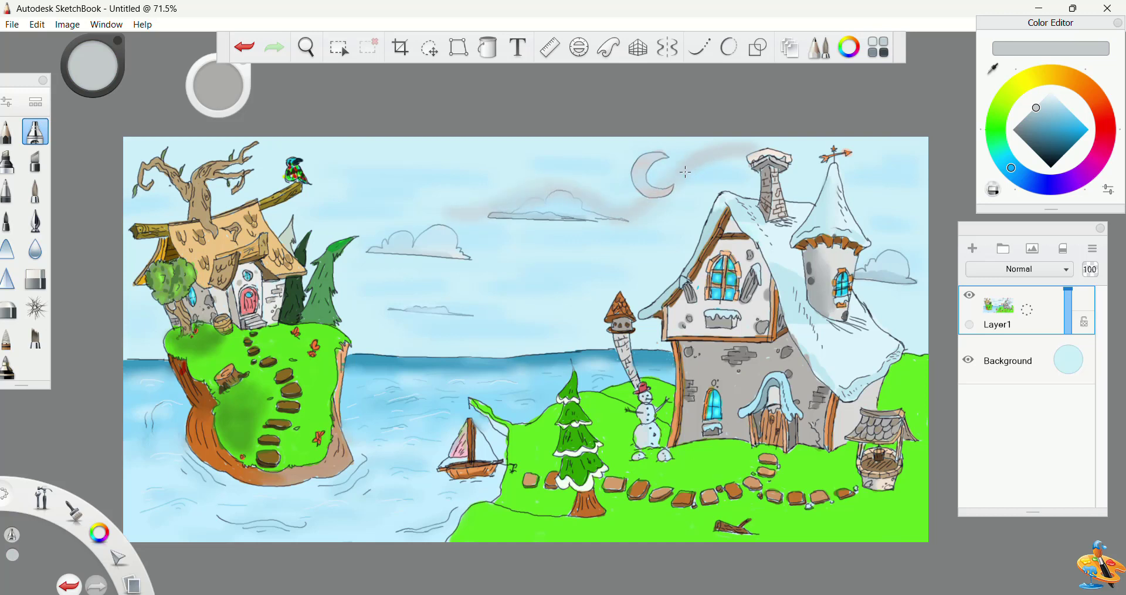
left_click_drag(229, 88, 161, 105)
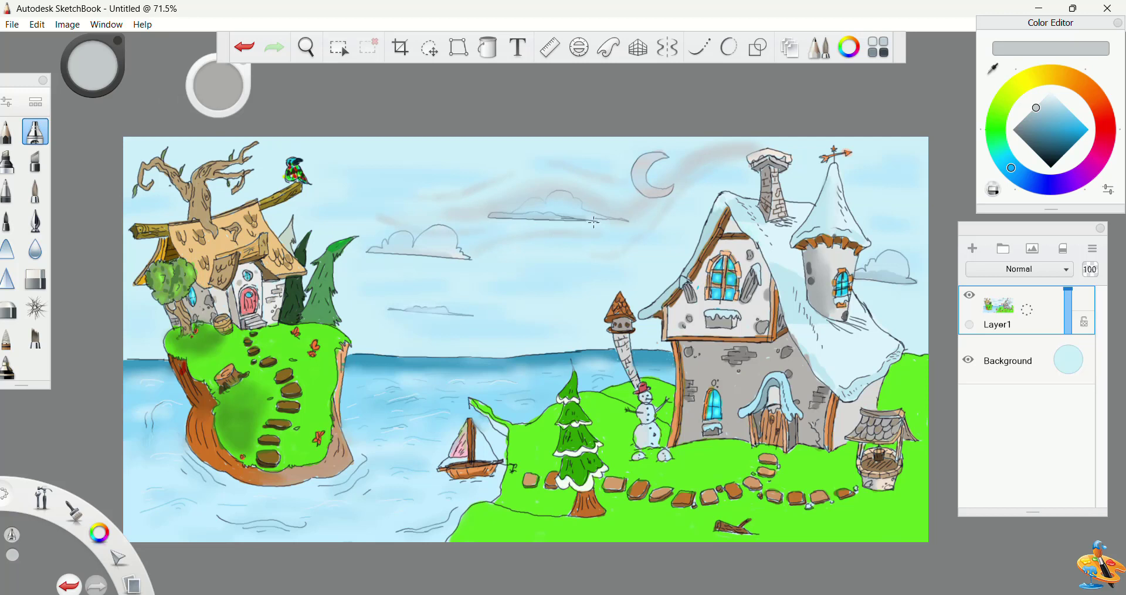
Airbrush darker green shading over the foreground bank, the hills and the lawn around the stone house
left_click(996, 127)
left_click(1074, 141)
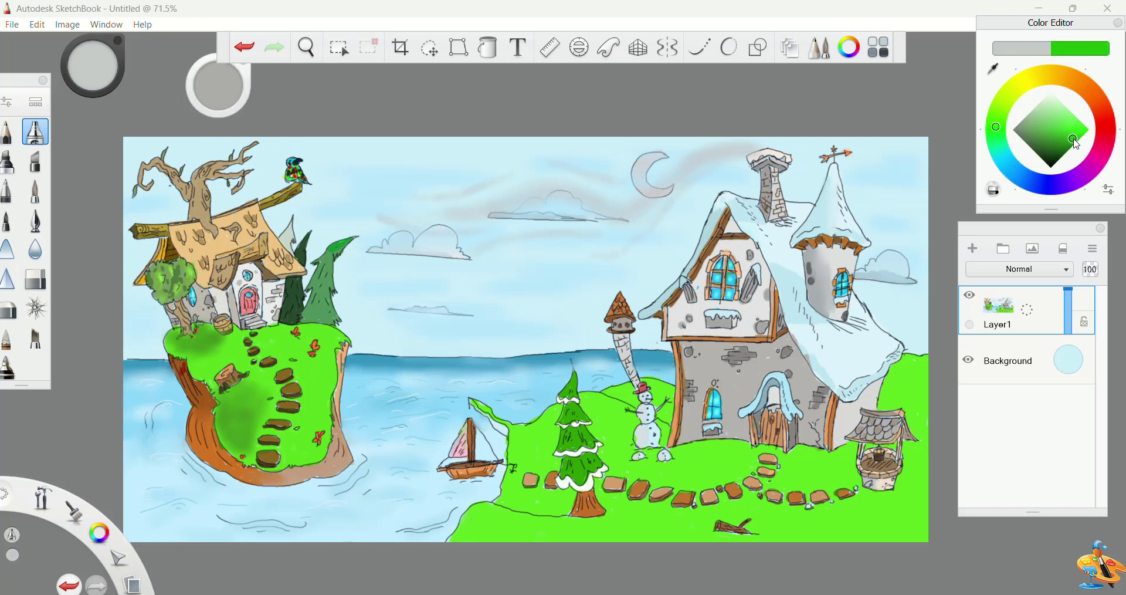
mouse_move(218, 86)
left_mouse_down()
mouse_move(179, 96)
mouse_move(424, 109)
left_mouse_up()
left_click_drag(674, 531, 581, 536)
mouse_move(493, 526)
left_mouse_down()
mouse_move(529, 519)
mouse_move(476, 525)
mouse_move(541, 521)
left_mouse_up()
left_click_drag(523, 449, 541, 435)
mouse_move(840, 524)
left_mouse_down()
mouse_move(867, 523)
mouse_move(816, 535)
mouse_move(762, 519)
left_mouse_up()
mouse_move(924, 399)
left_mouse_down()
mouse_move(906, 381)
mouse_move(921, 367)
left_mouse_up()
left_click_drag(739, 454, 683, 469)
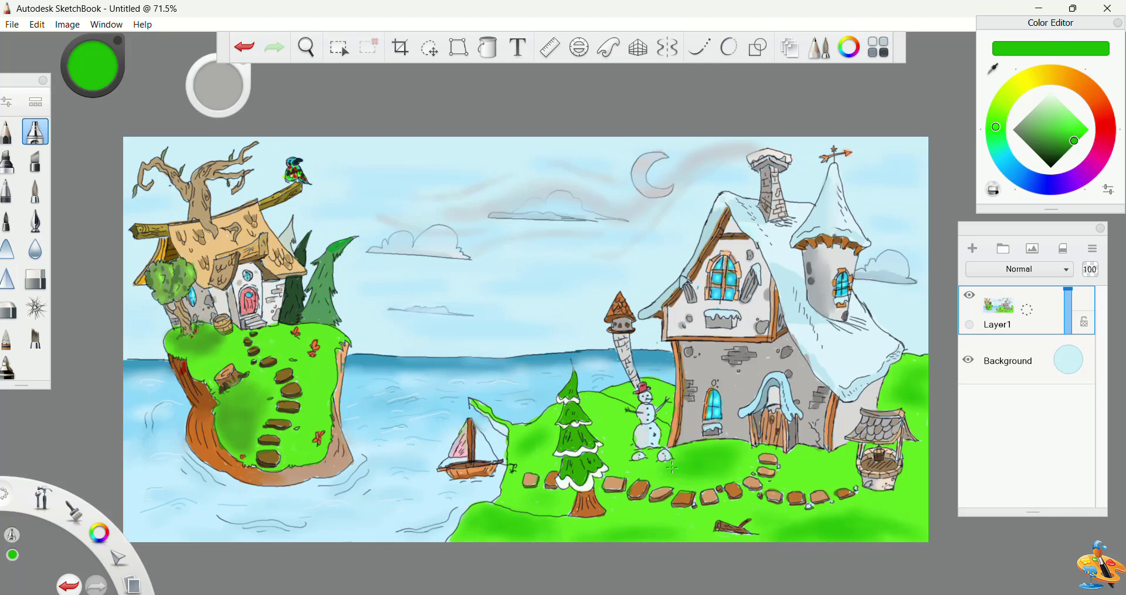